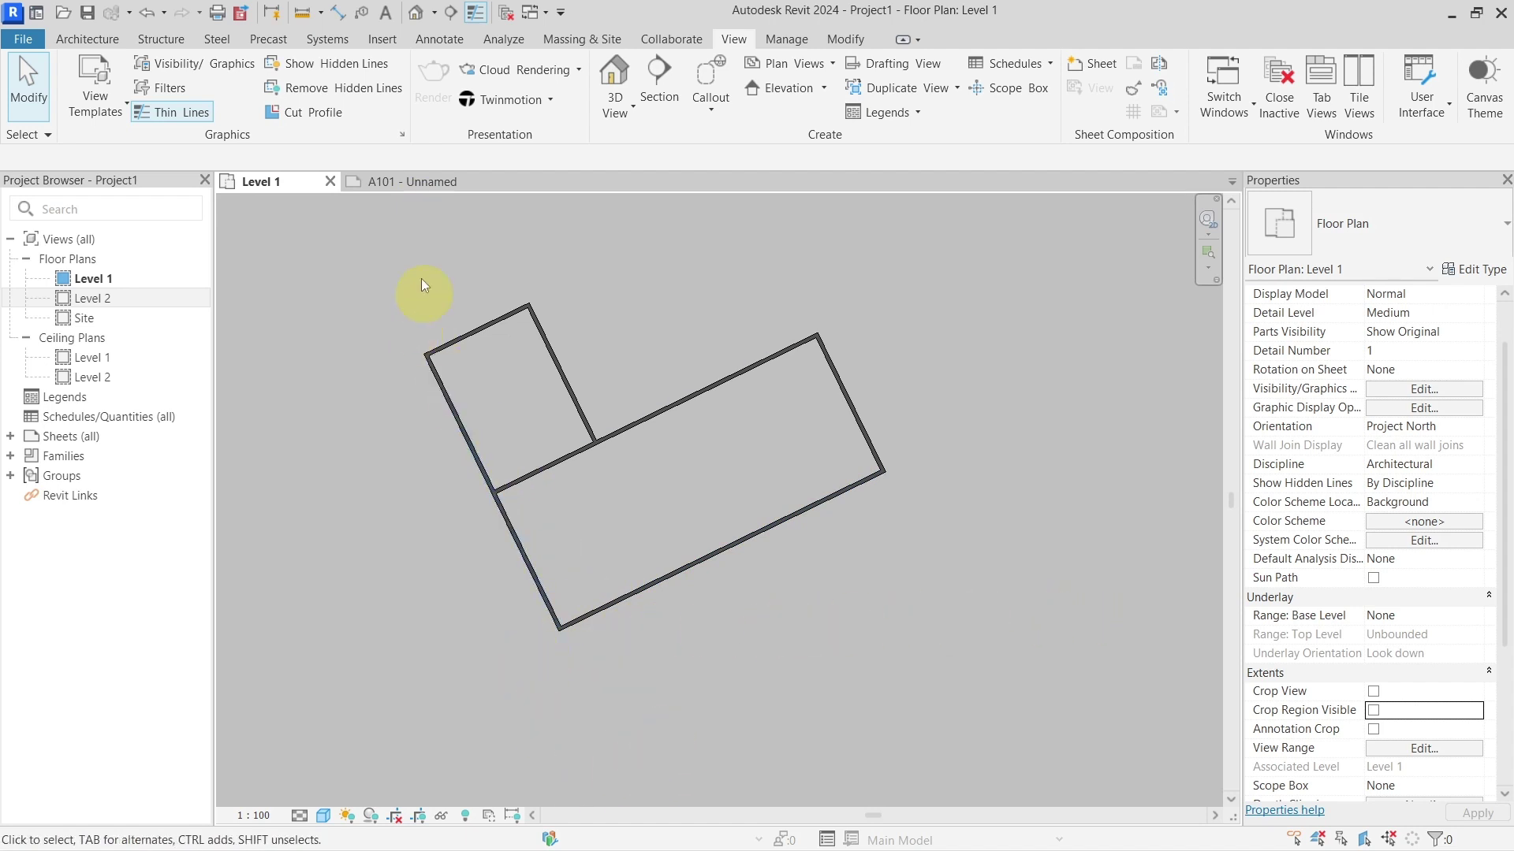
- Open sheet A101 and examine how the angled Level 1 floor plan sits relative to the sheet
left_click(416, 185)
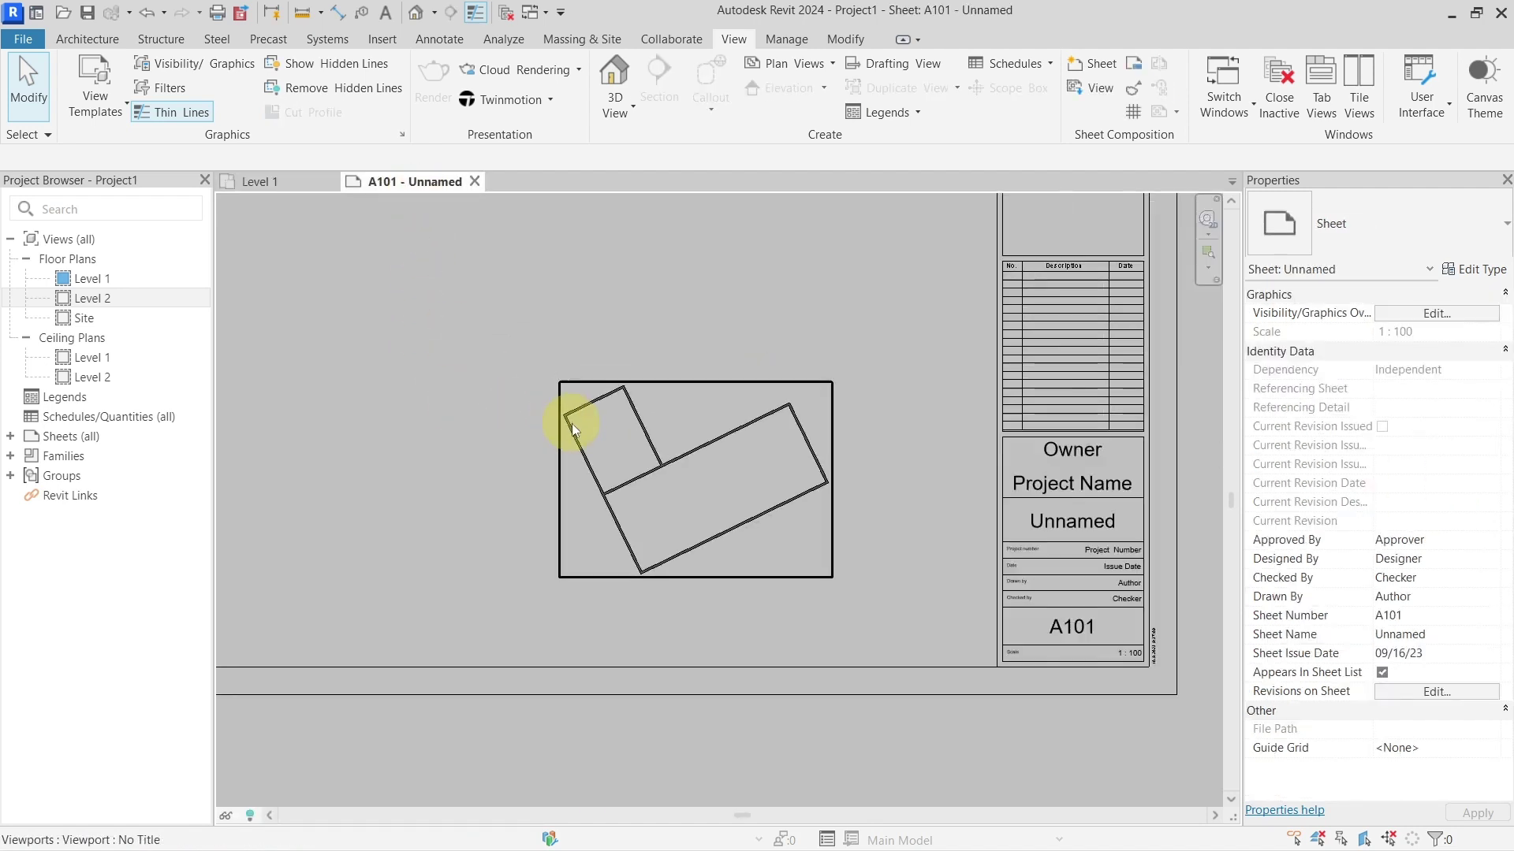
scroll(570, 423, "down", 2)
middle_click_drag(789, 301, 812, 389)
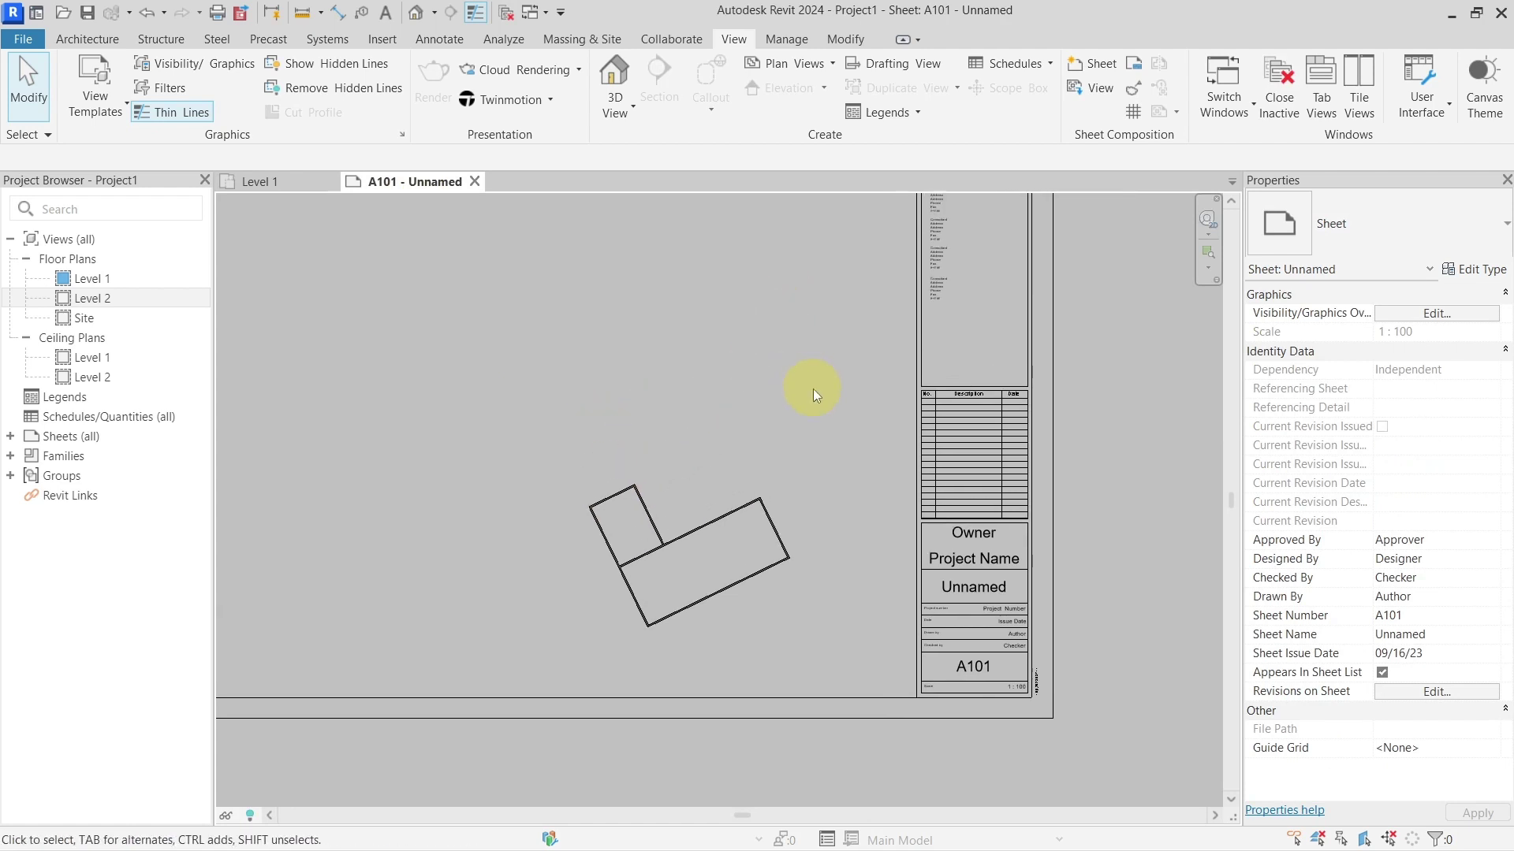
scroll(813, 391, "down", 1)
scroll(828, 497, "up", 4)
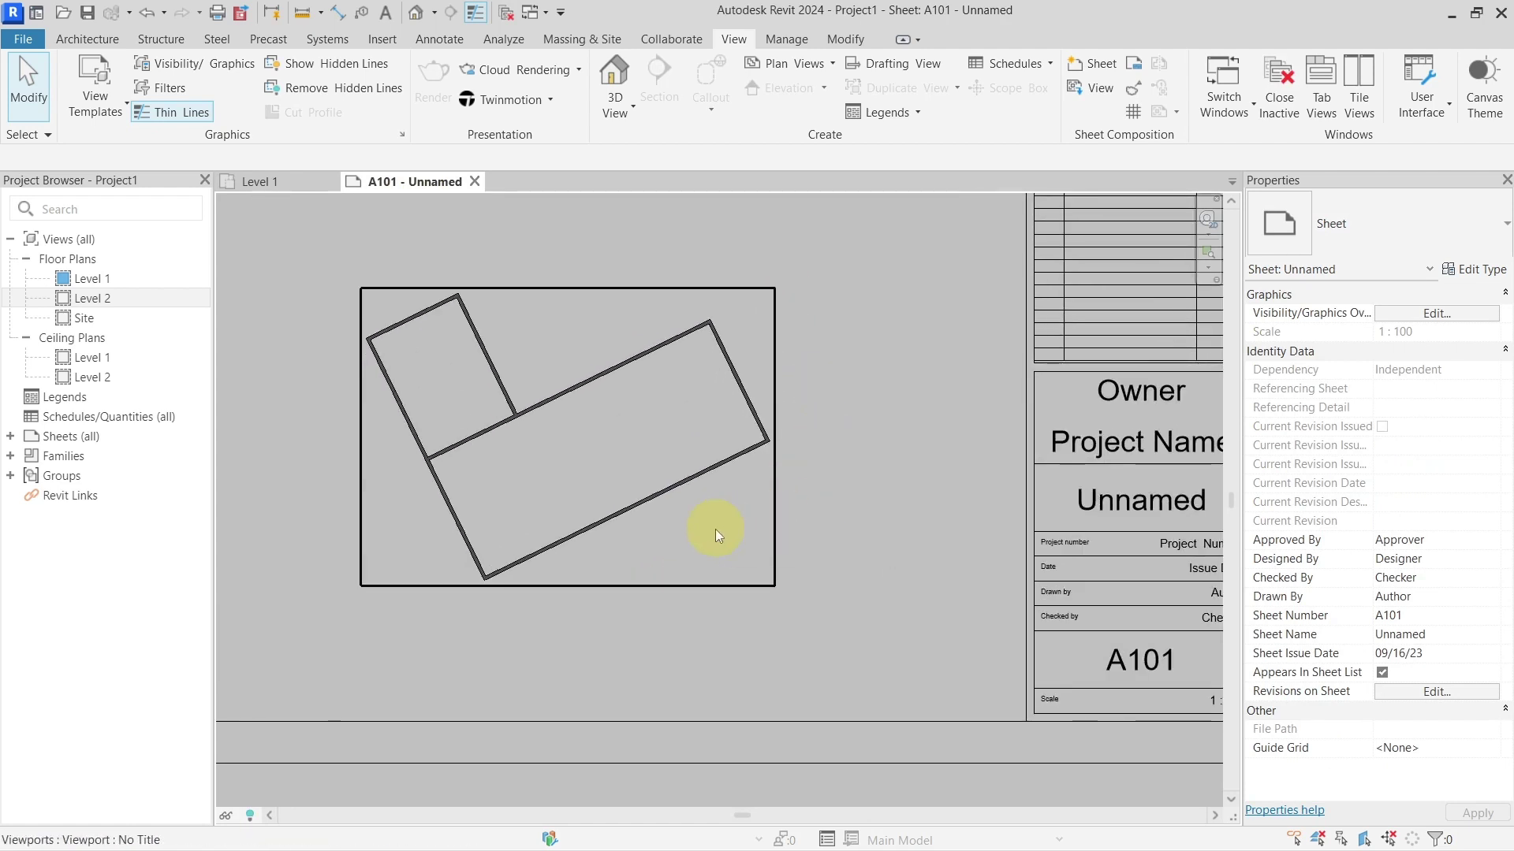
middle_click_drag(715, 529, 757, 527)
scroll(773, 533, "up", 2)
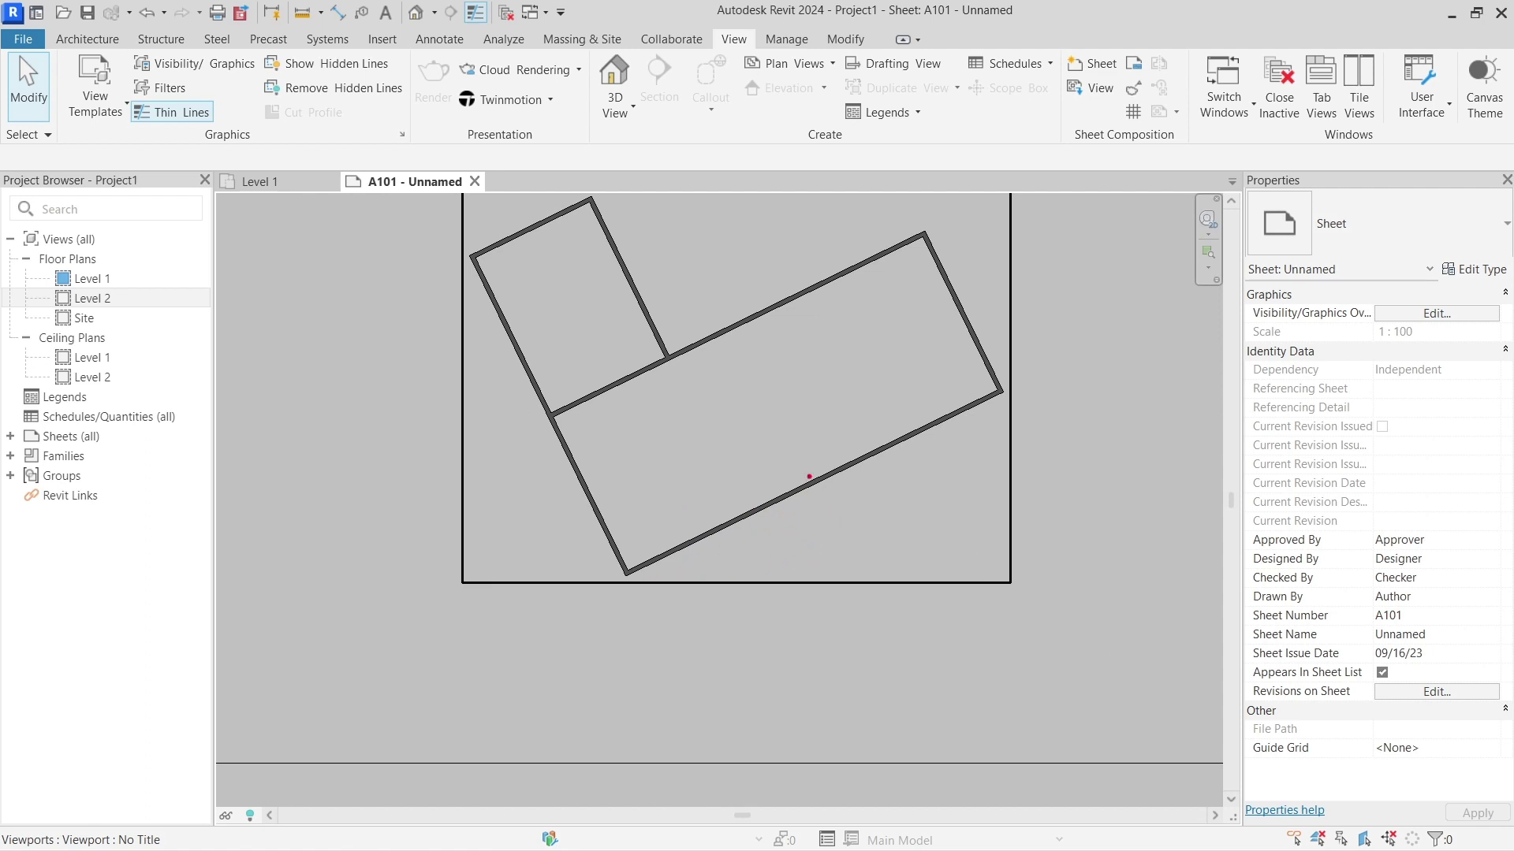
mouse_move(809, 476)
left_mouse_down()
mouse_move(819, 501)
mouse_move(797, 474)
left_mouse_up()
left_click_drag(1102, 560, 679, 560)
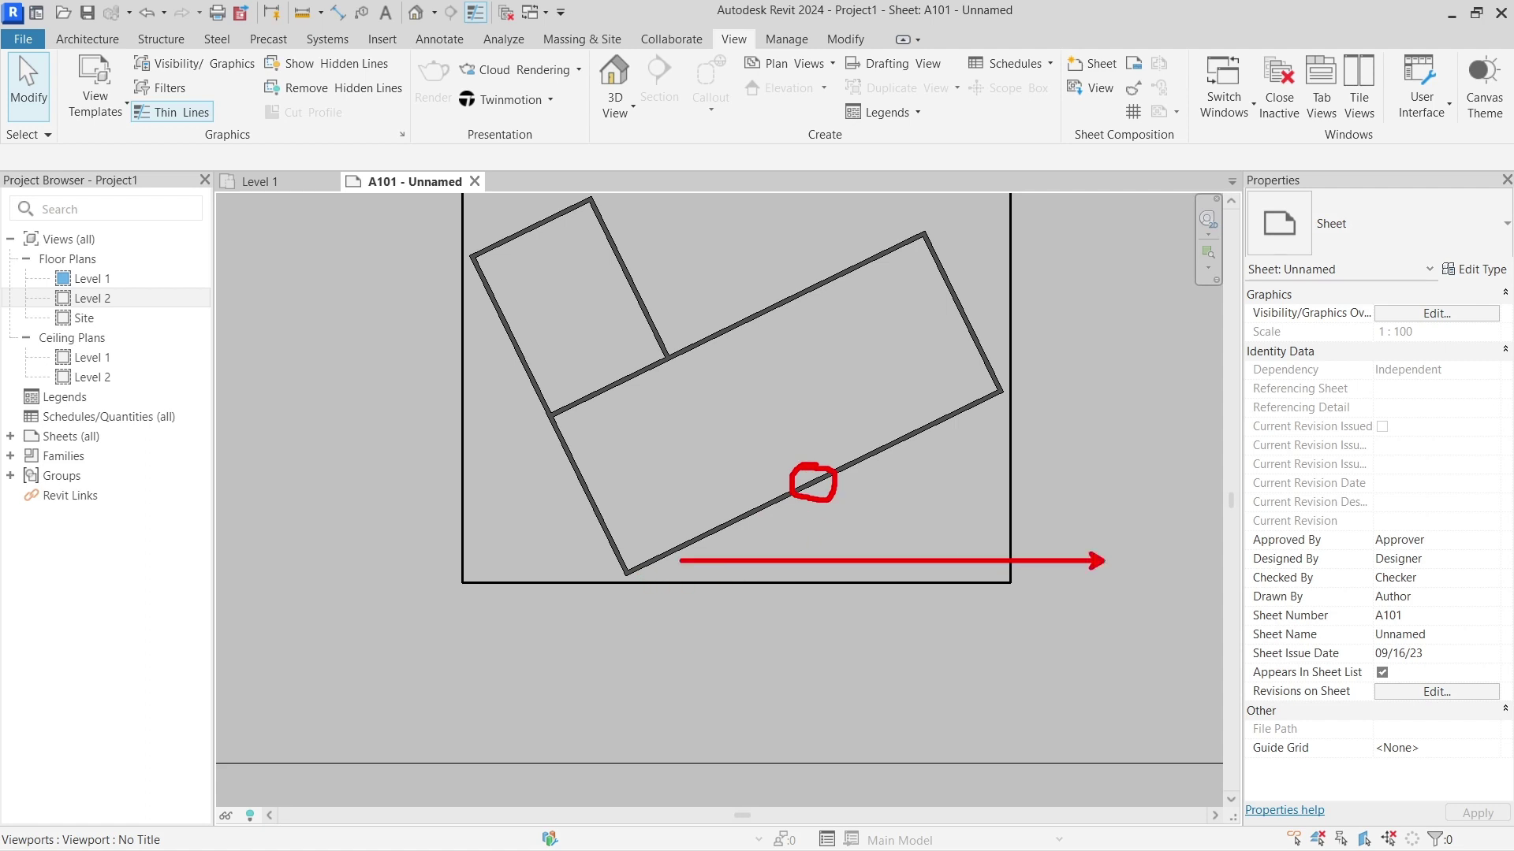
mouse_move(955, 738)
left_mouse_down()
mouse_move(943, 768)
mouse_move(971, 764)
left_mouse_up()
mouse_move(913, 548)
left_mouse_down()
mouse_move(913, 586)
mouse_move(946, 605)
left_mouse_up()
- Try the floor plan viewport's sheet rotation at 90° Clockwise and 90° Counterclockwise, and return it to None
left_click(843, 489)
scroll(873, 472, "down", 3)
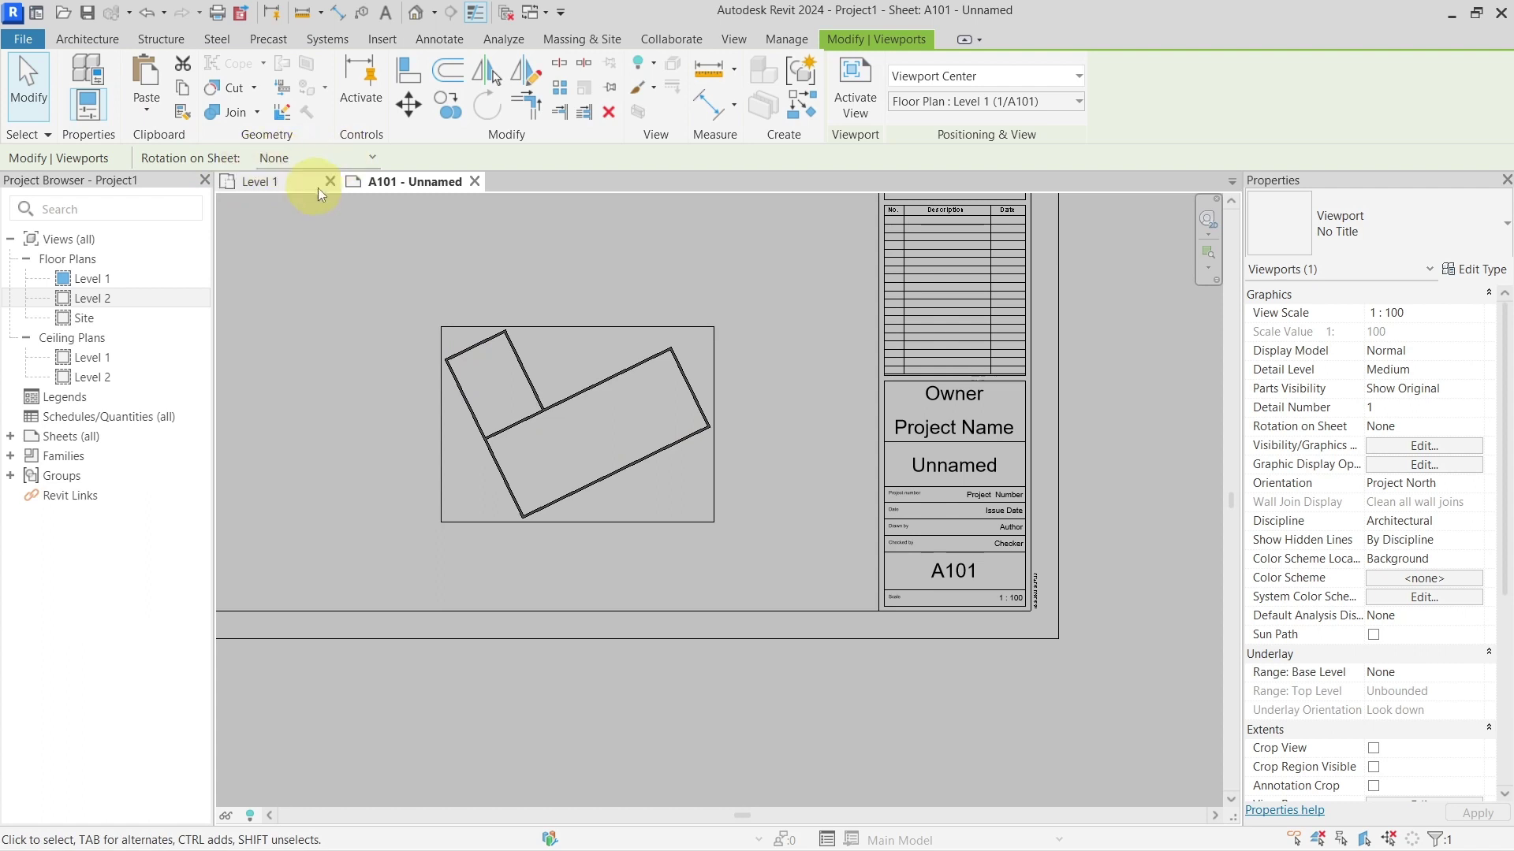
left_click(304, 158)
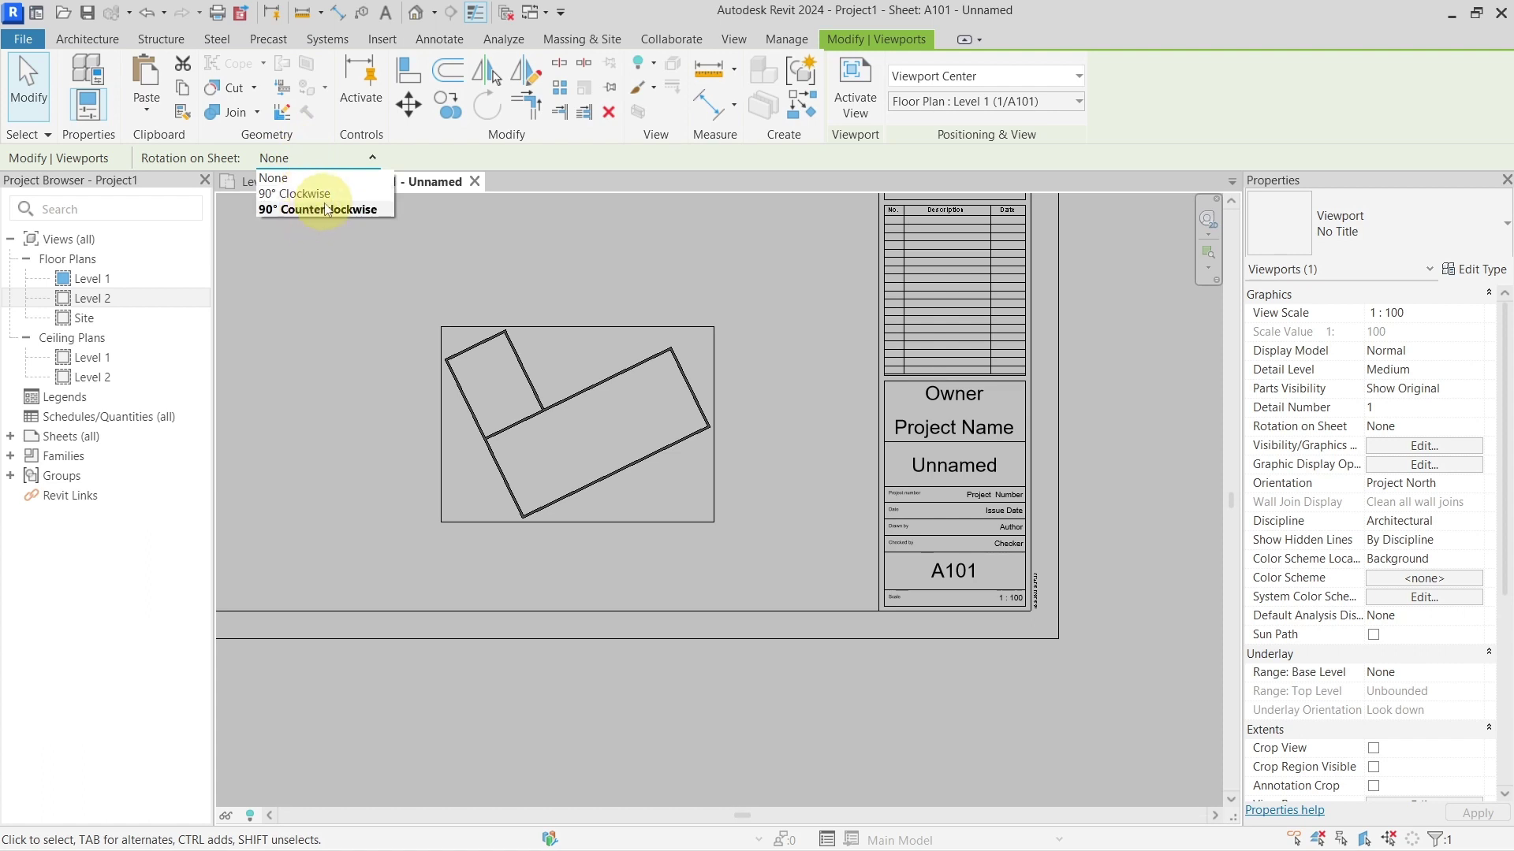
left_click(298, 194)
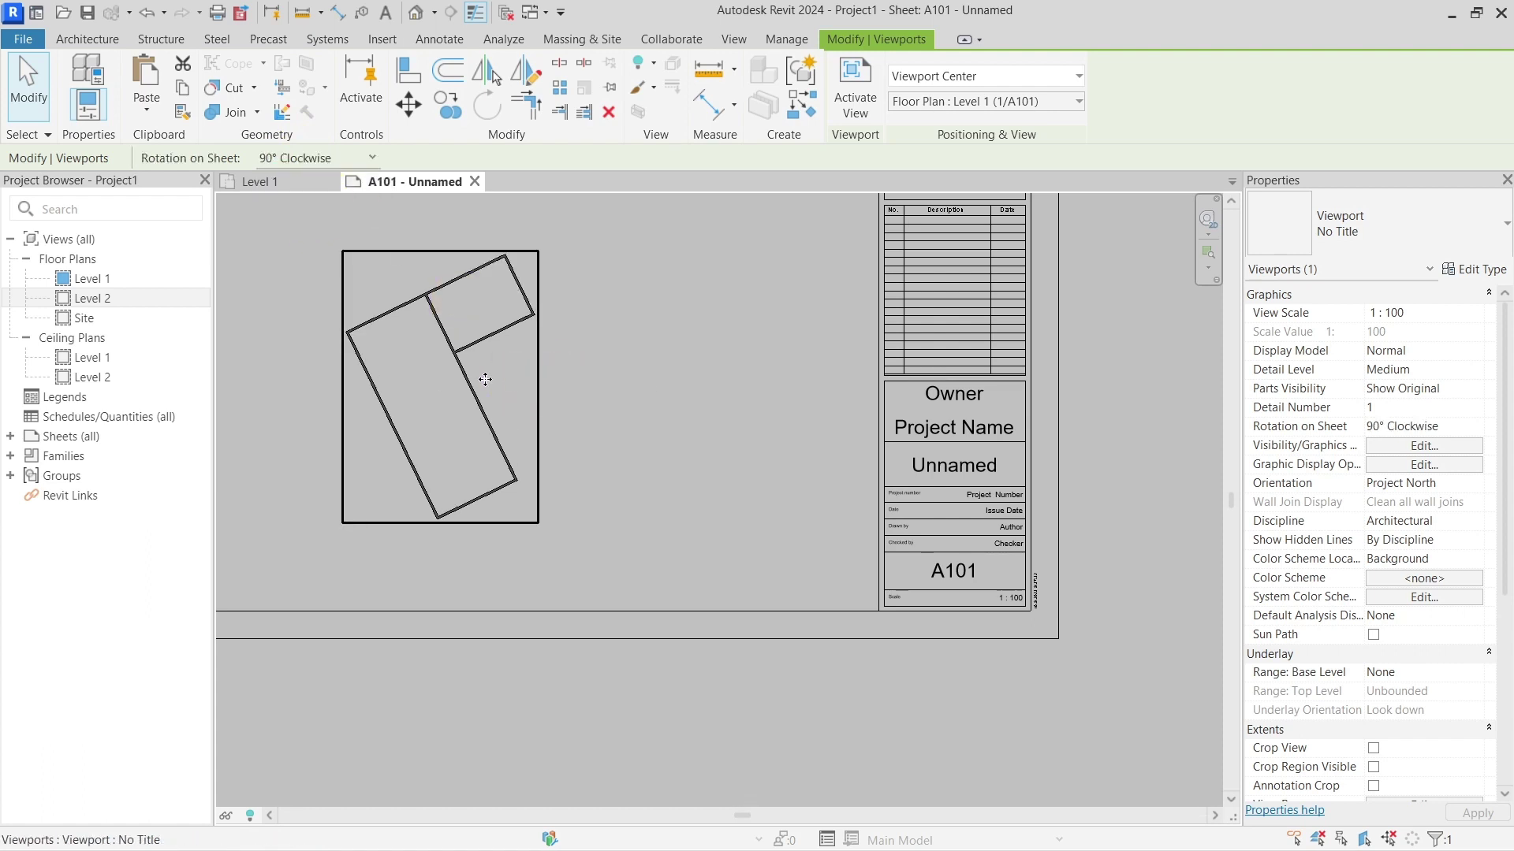
left_click(315, 159)
left_click(324, 210)
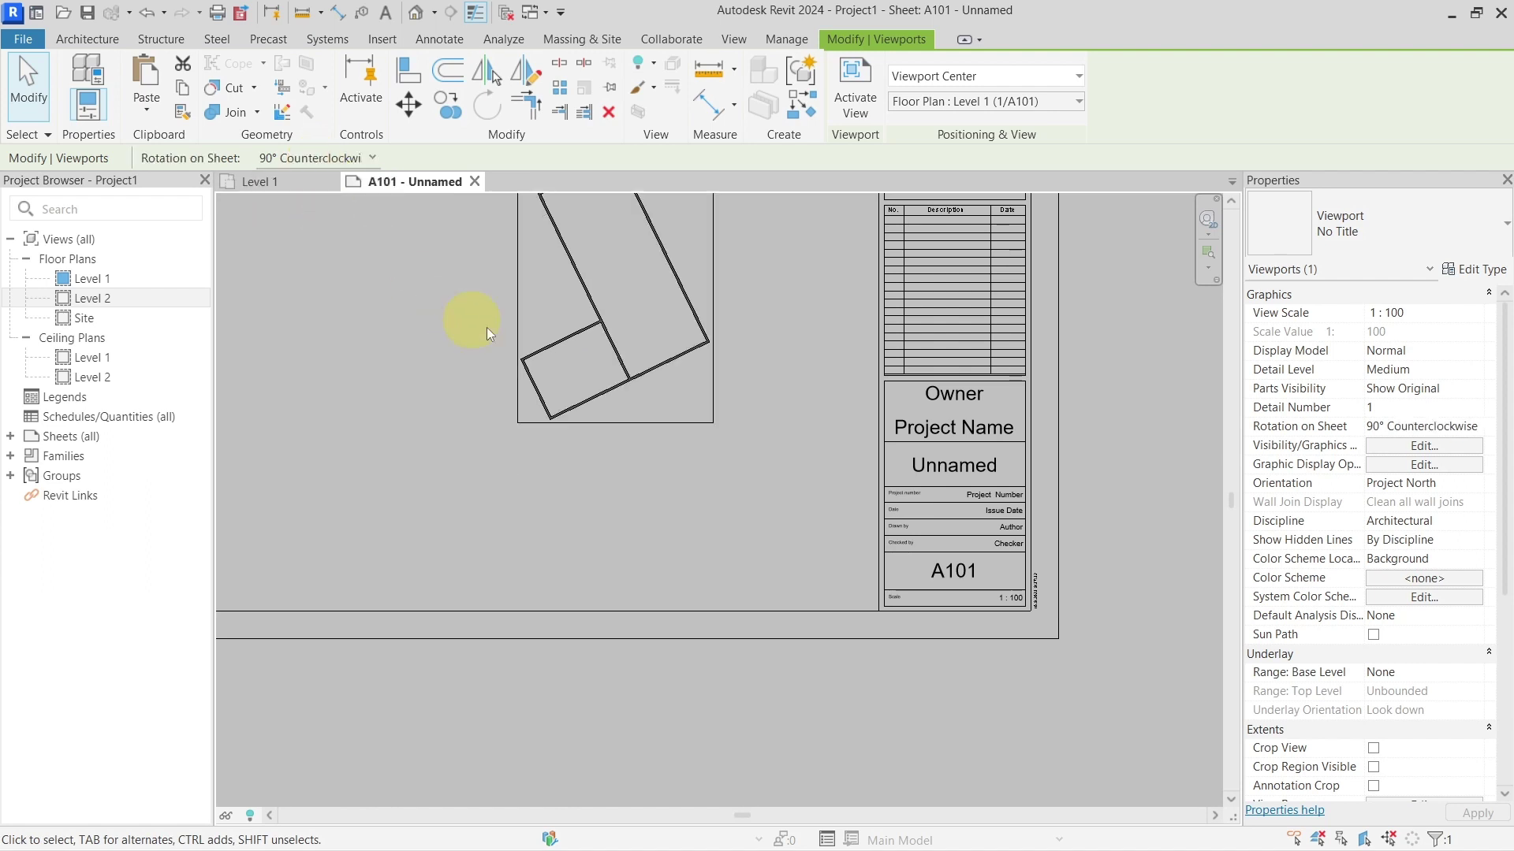
left_click(320, 158)
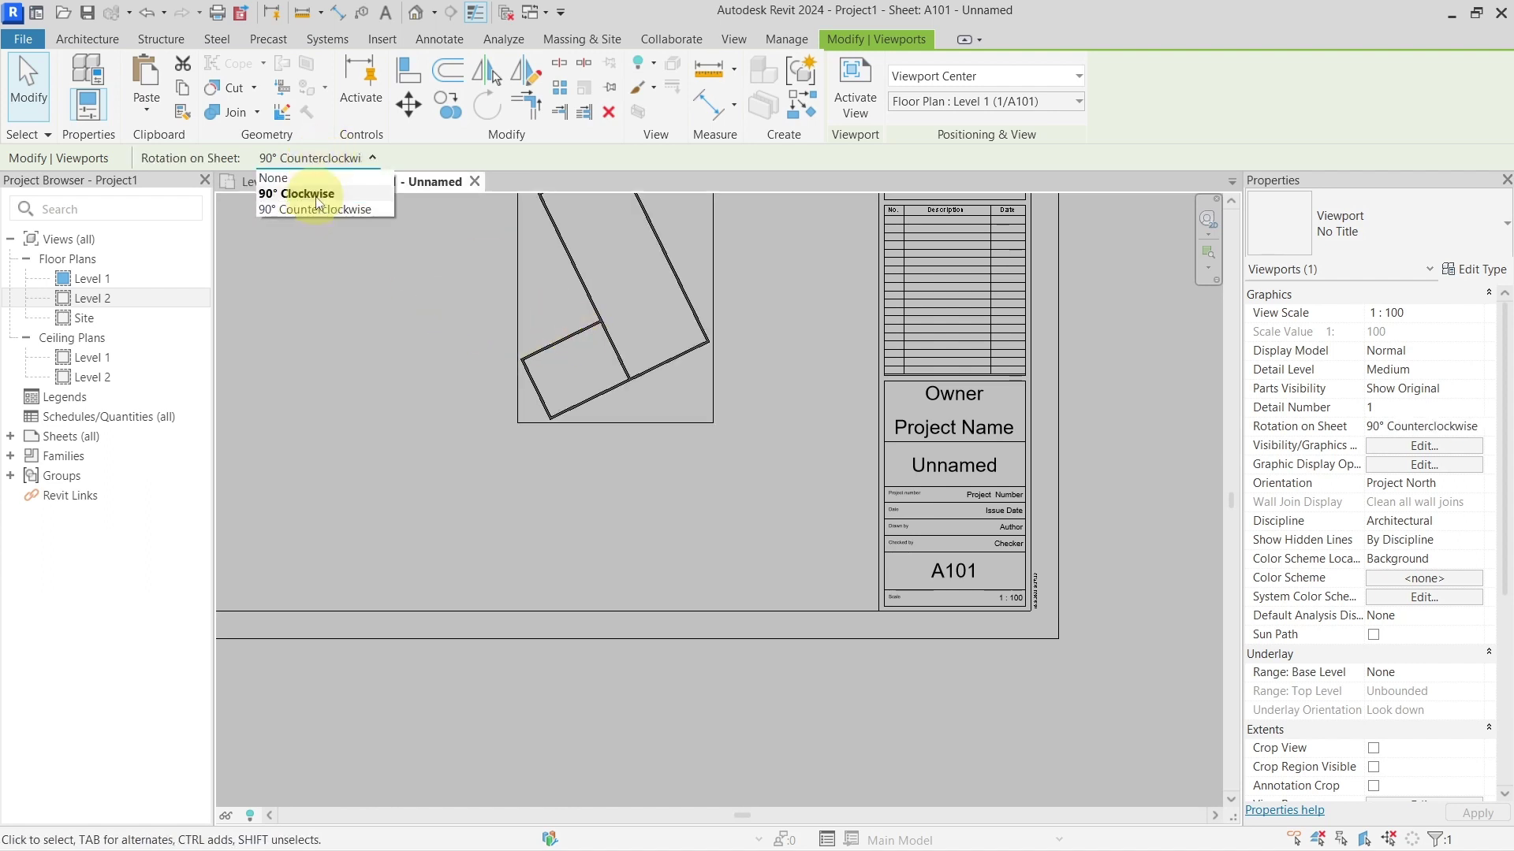
left_click(320, 179)
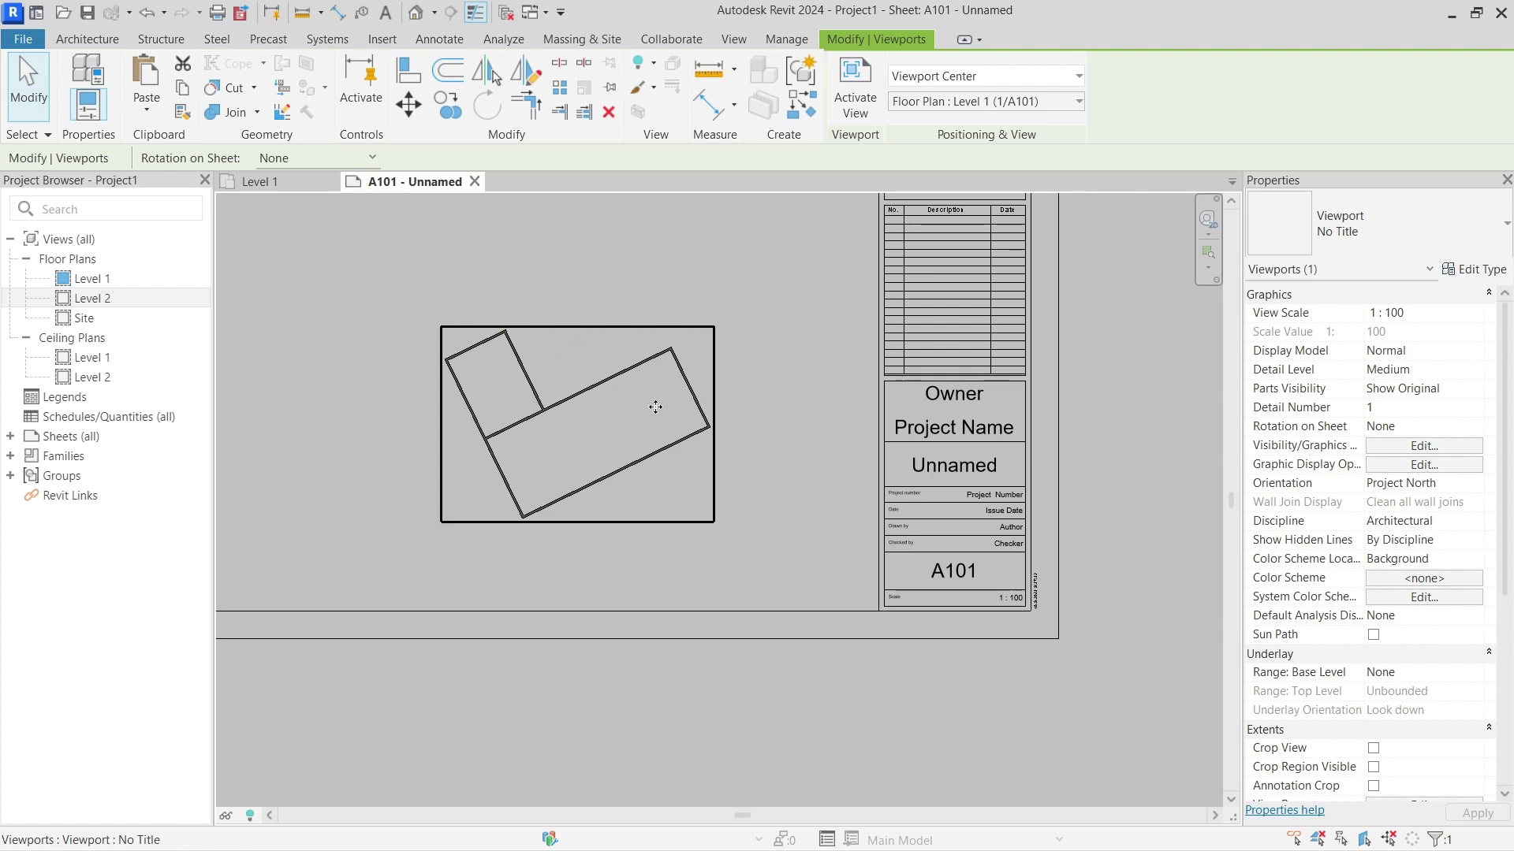
left_click(490, 106)
left_click(740, 390)
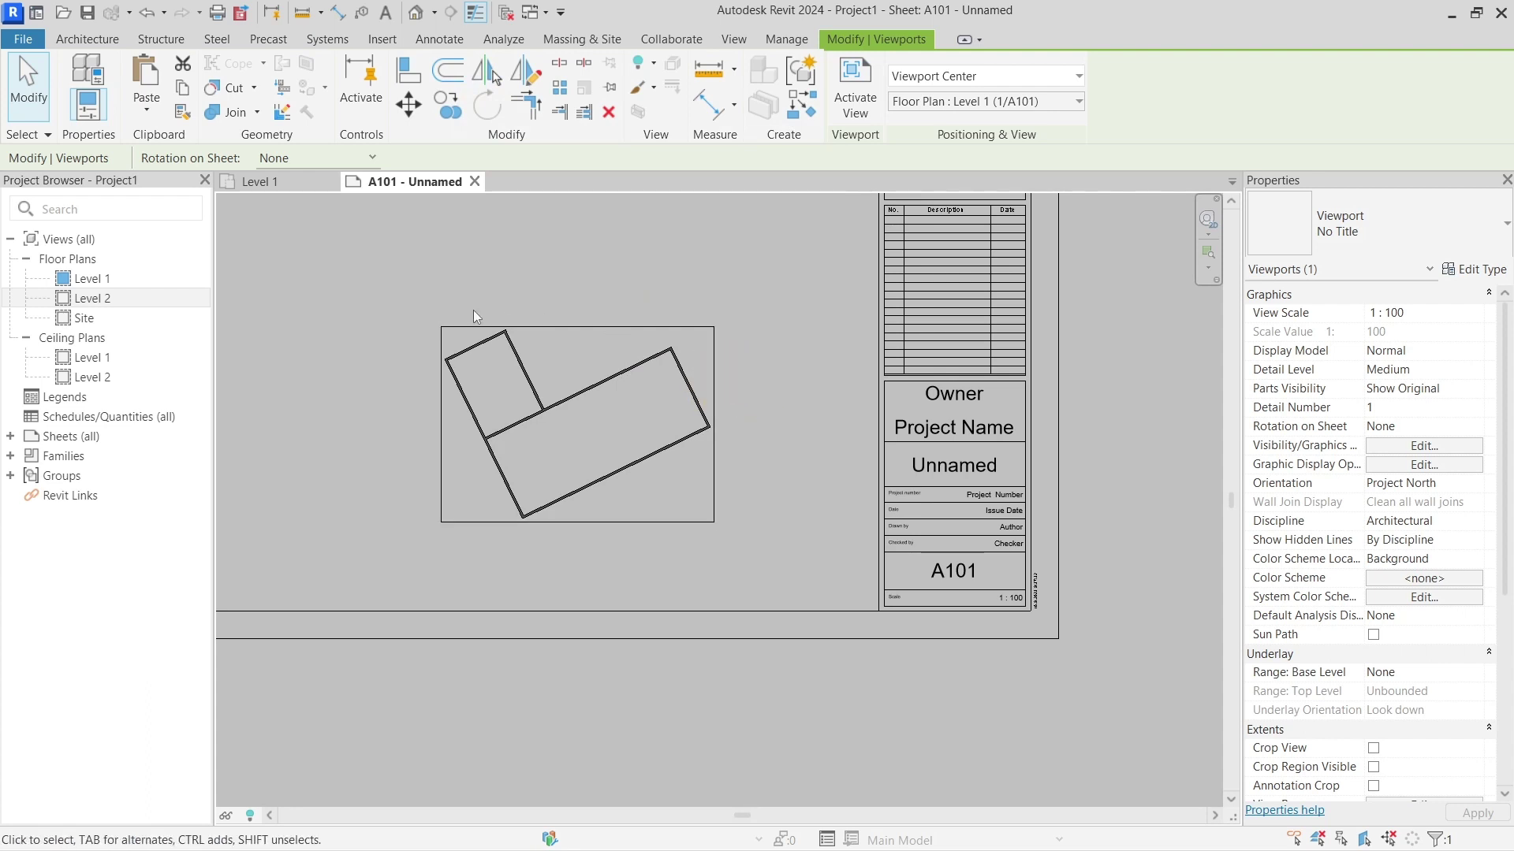
- In the Level 1 floor plan, draw a scope box that encloses the whole building
left_click(271, 184)
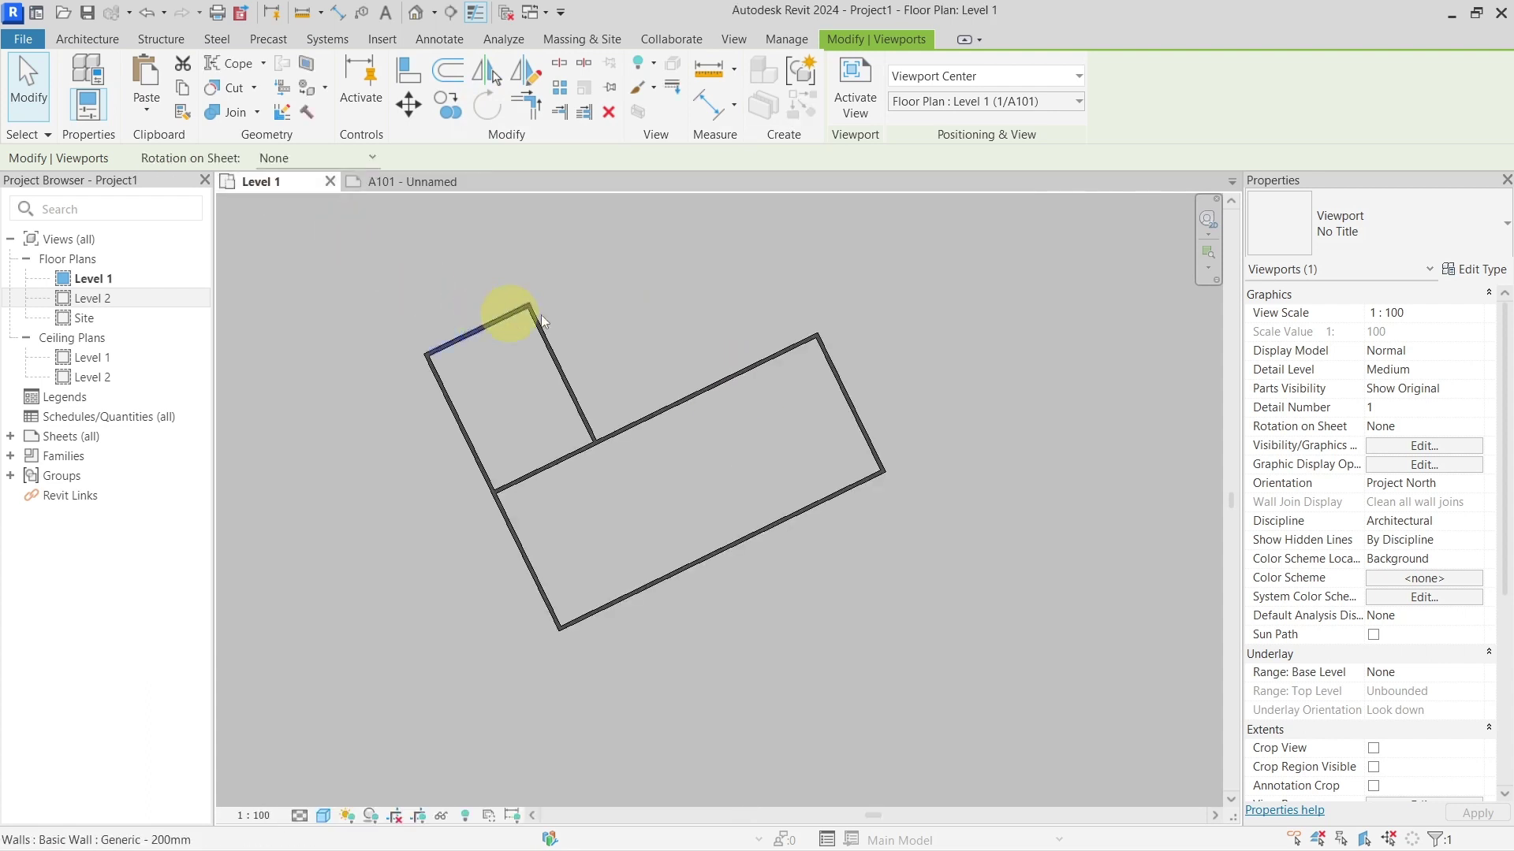
middle_click_drag(585, 325, 624, 328)
middle_click_drag(742, 372, 725, 345)
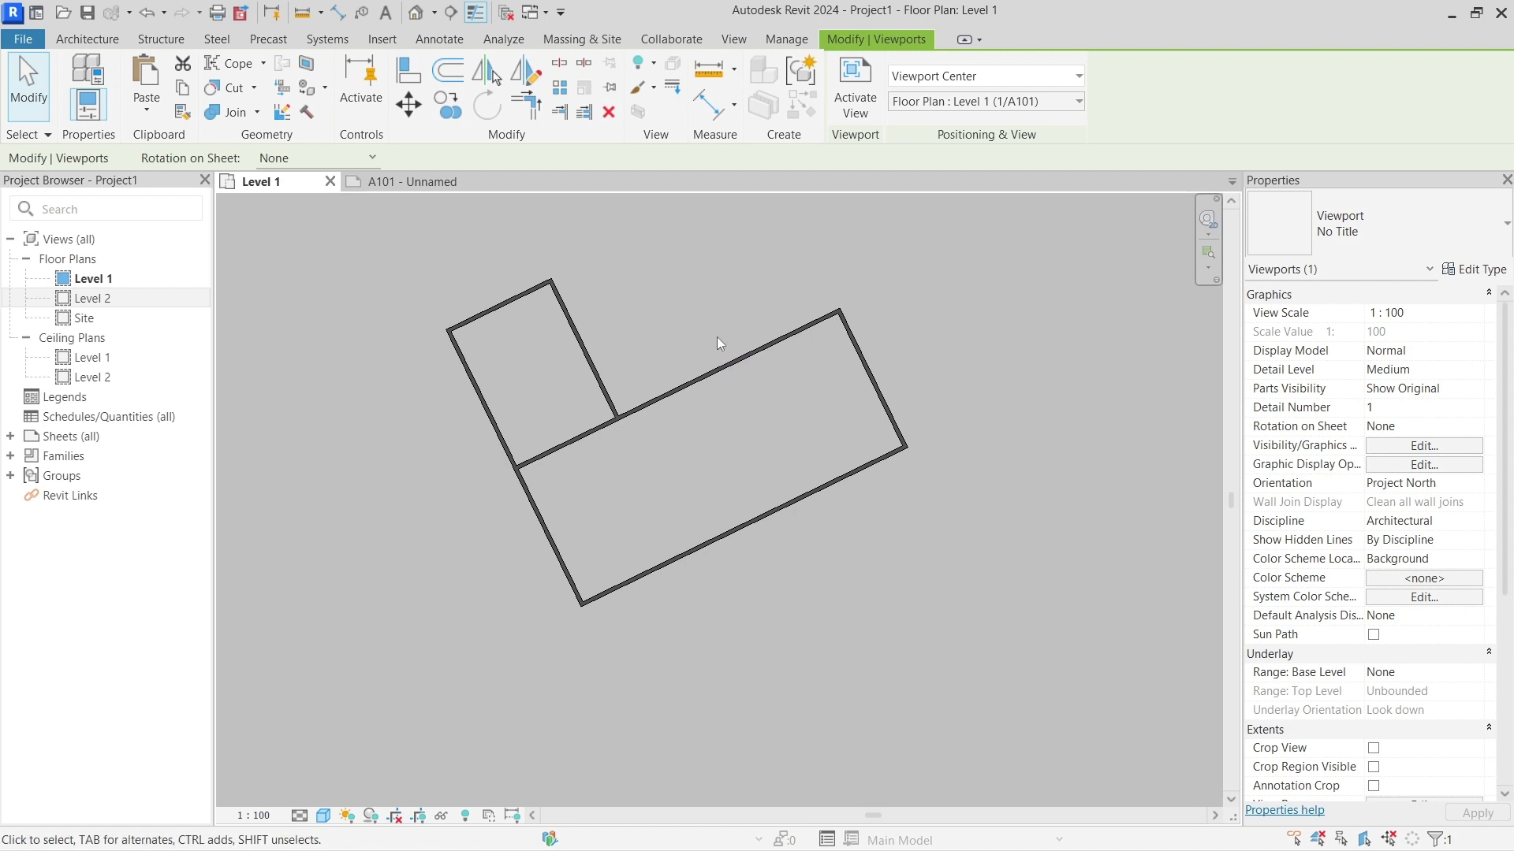
left_click(732, 40)
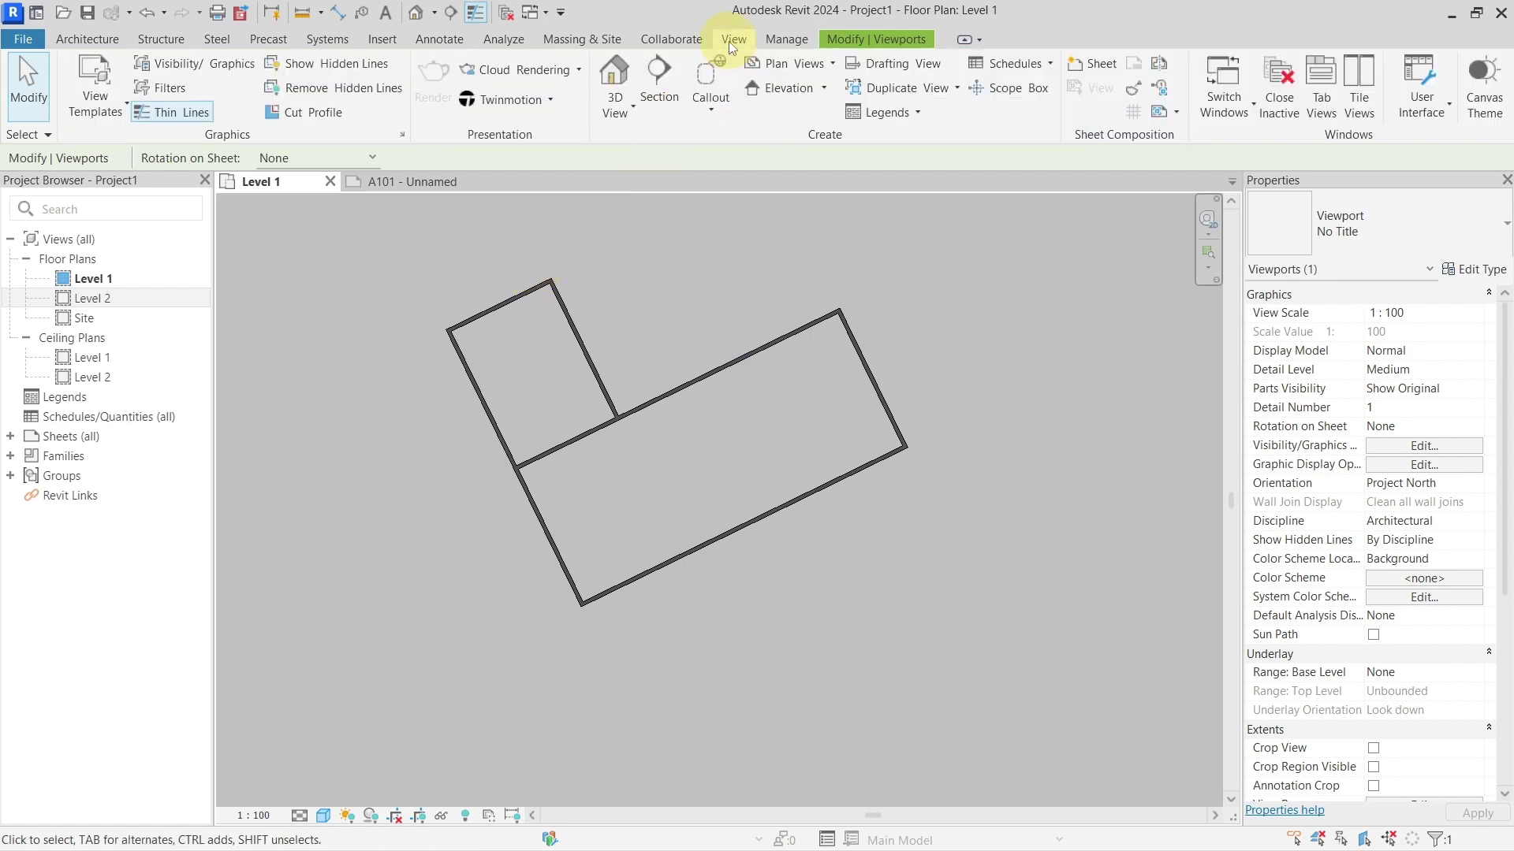
left_click(1008, 91)
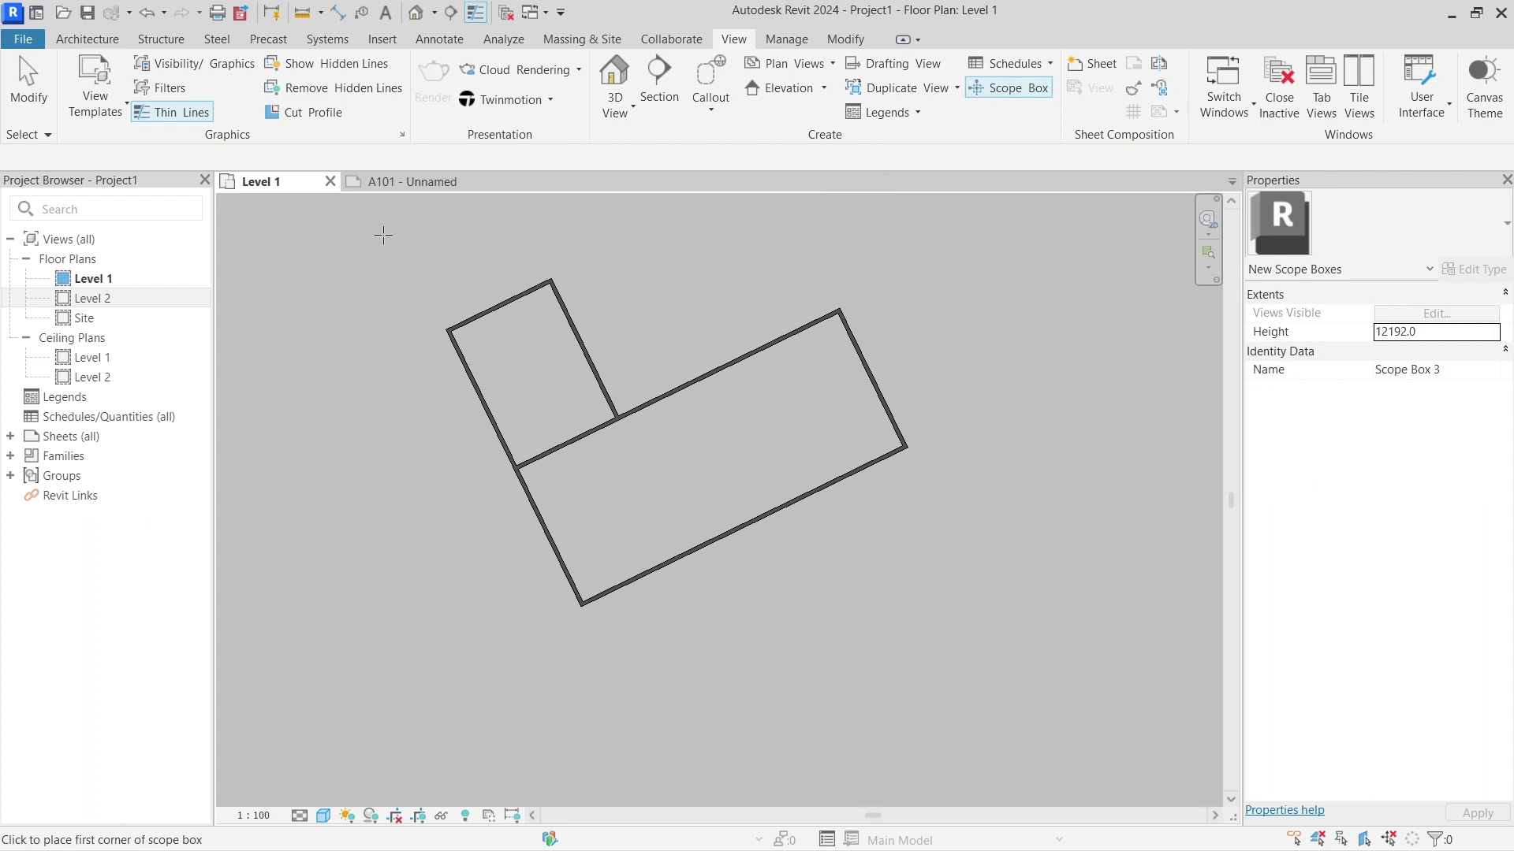
left_click(383, 235)
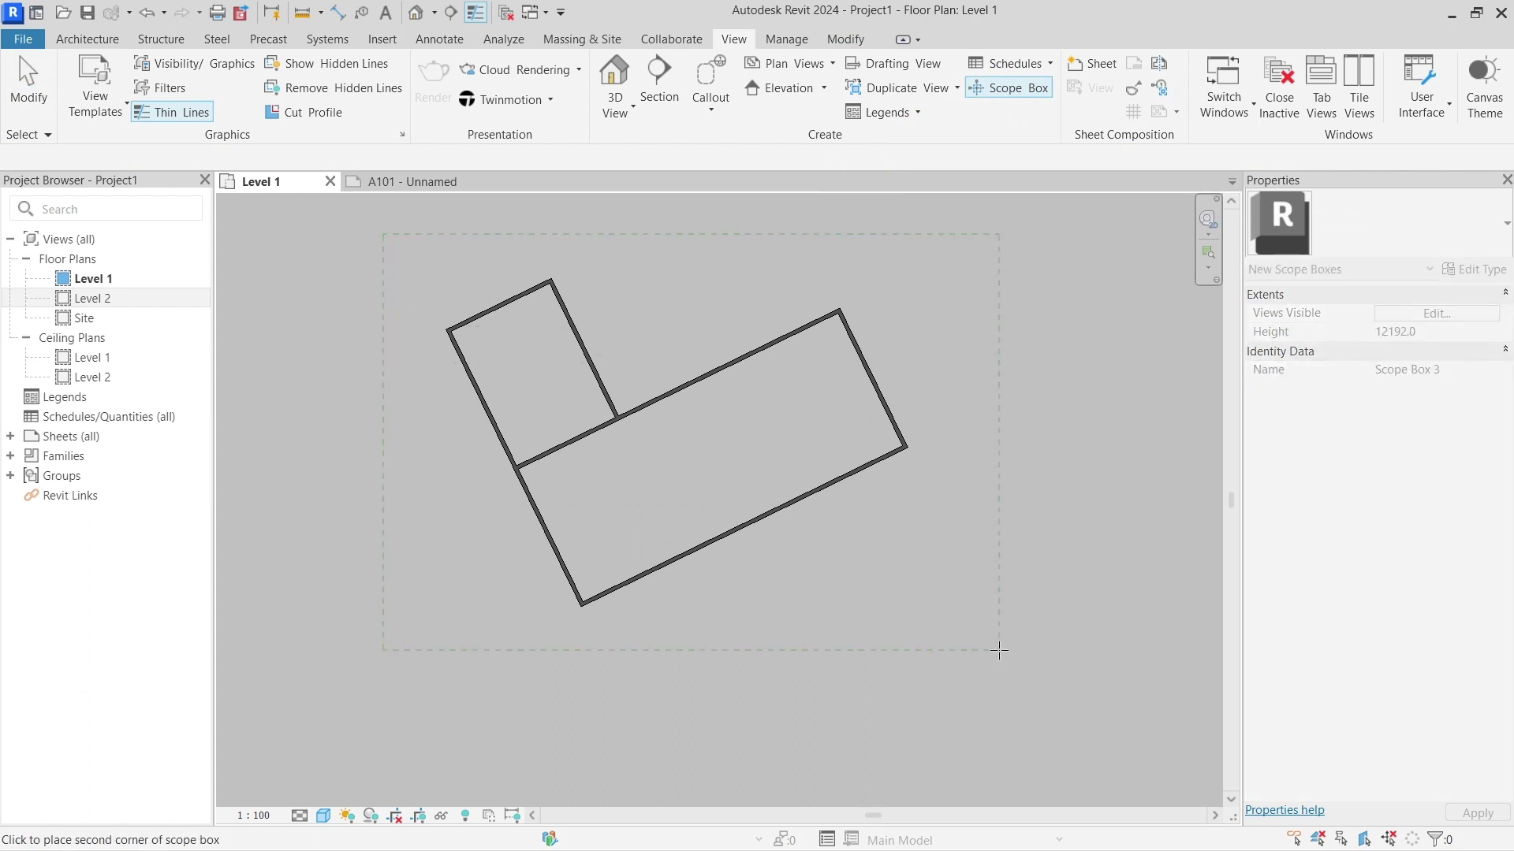
left_click(999, 650)
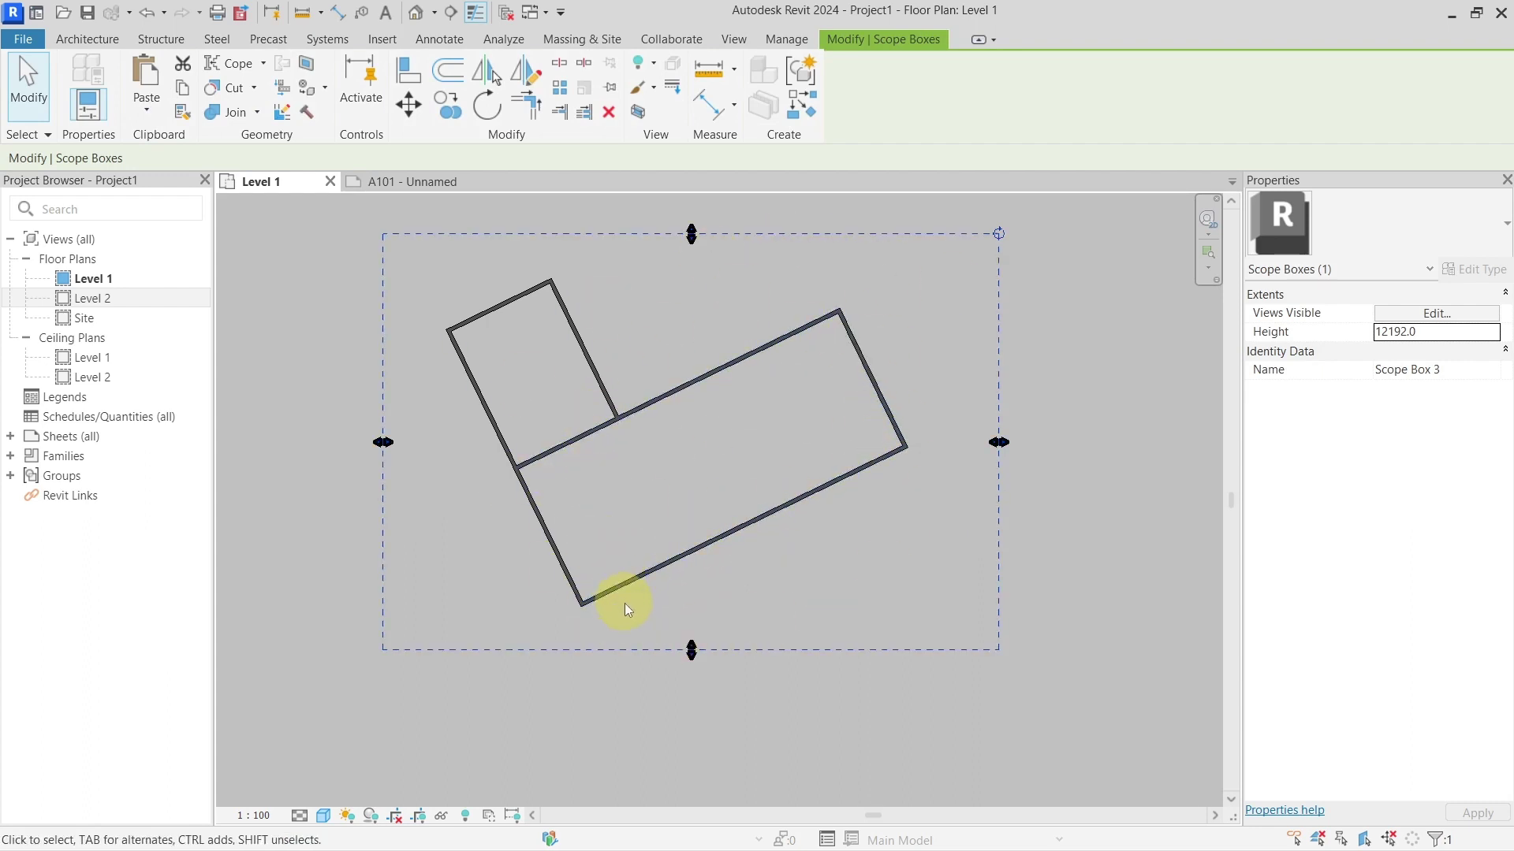
- Draw a horizontal detail line about 9100 mm long, starting at the building's lowest wall corner
middle_click_drag(624, 603, 665, 532)
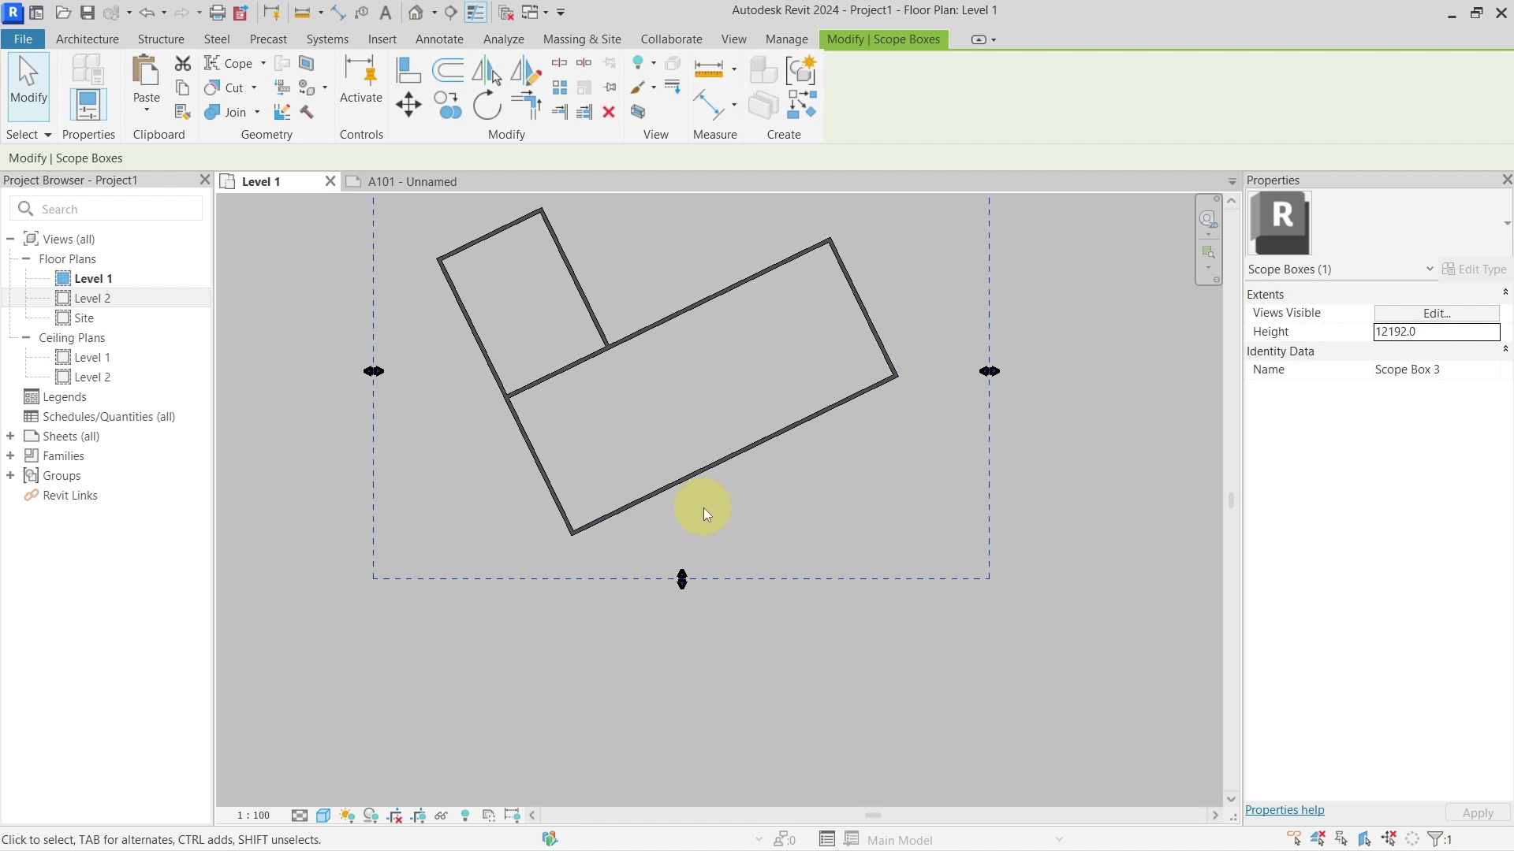
key("d")
key("l")
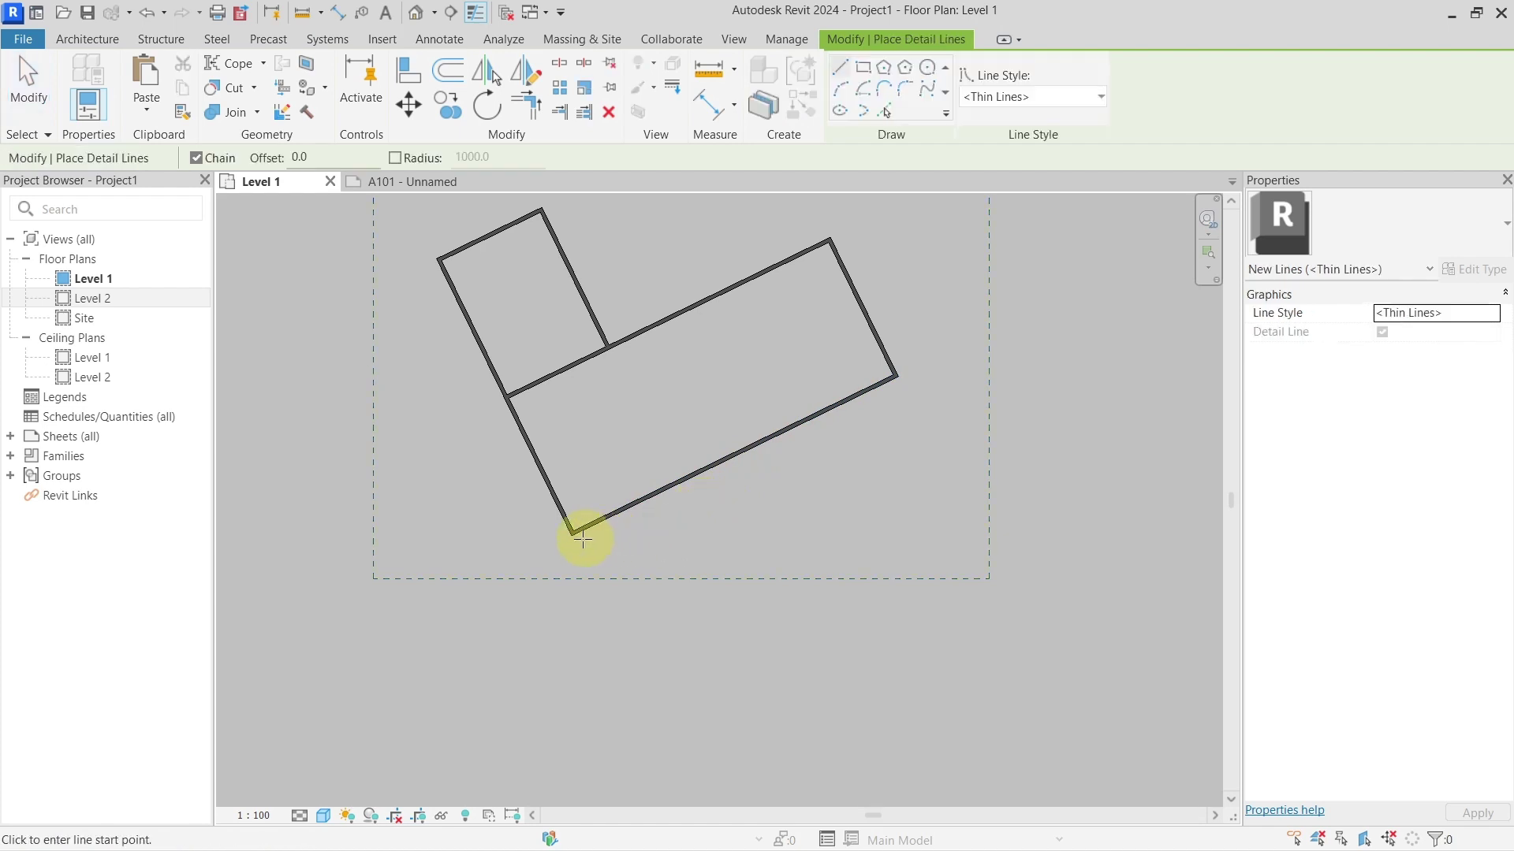
left_click(597, 536)
scroll(596, 536, "up", 5)
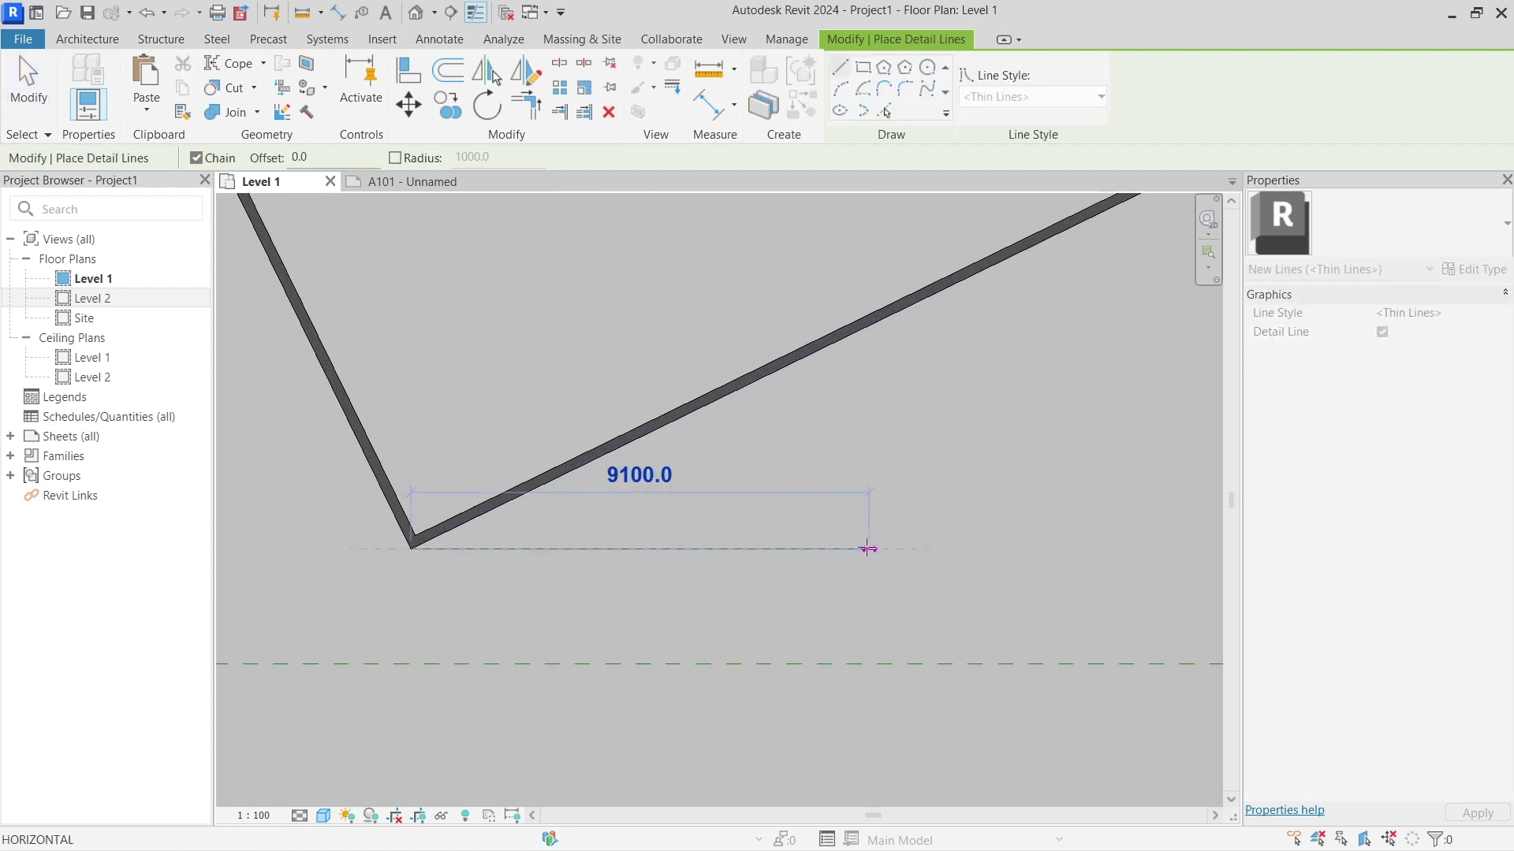
left_click(865, 548)
key("Escape")
key("Escape")
- Place an angular dimension between the horizontal detail line and the building's long lower wall
key("d")
key("i")
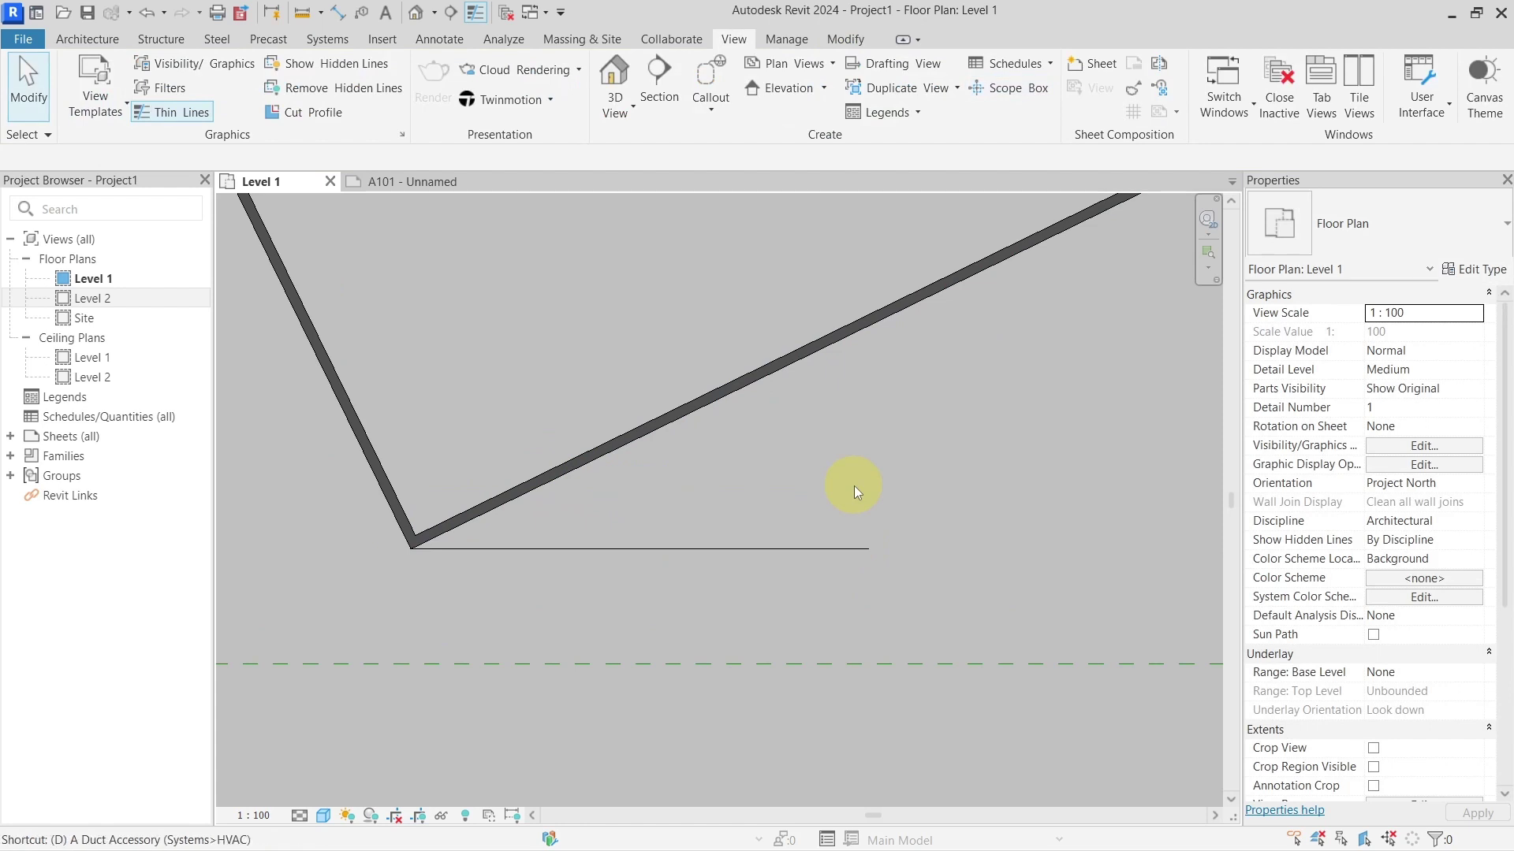
left_click(939, 98)
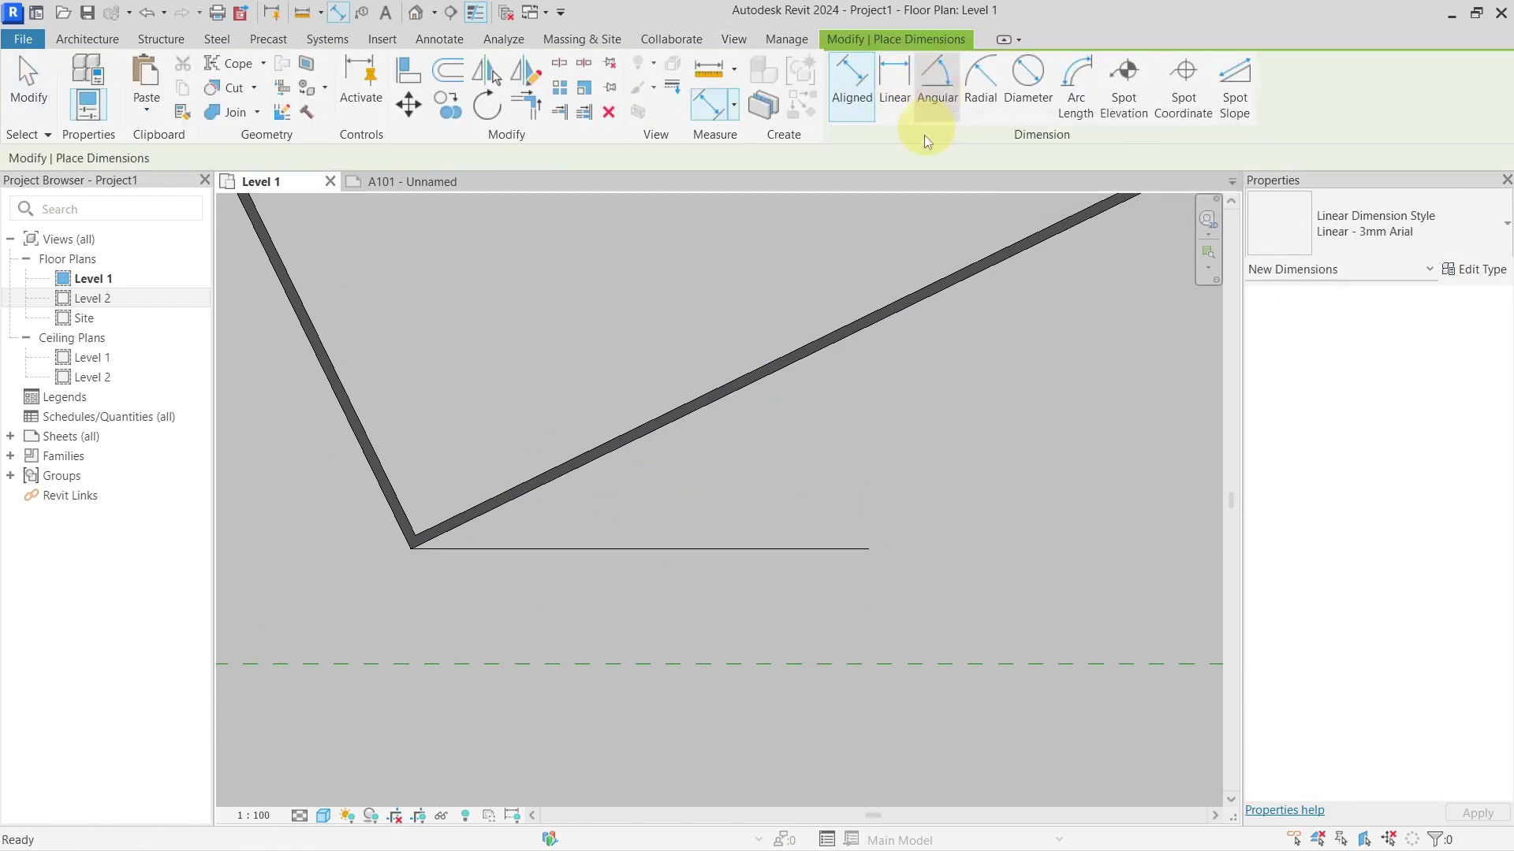
left_click(716, 549)
left_click(707, 406)
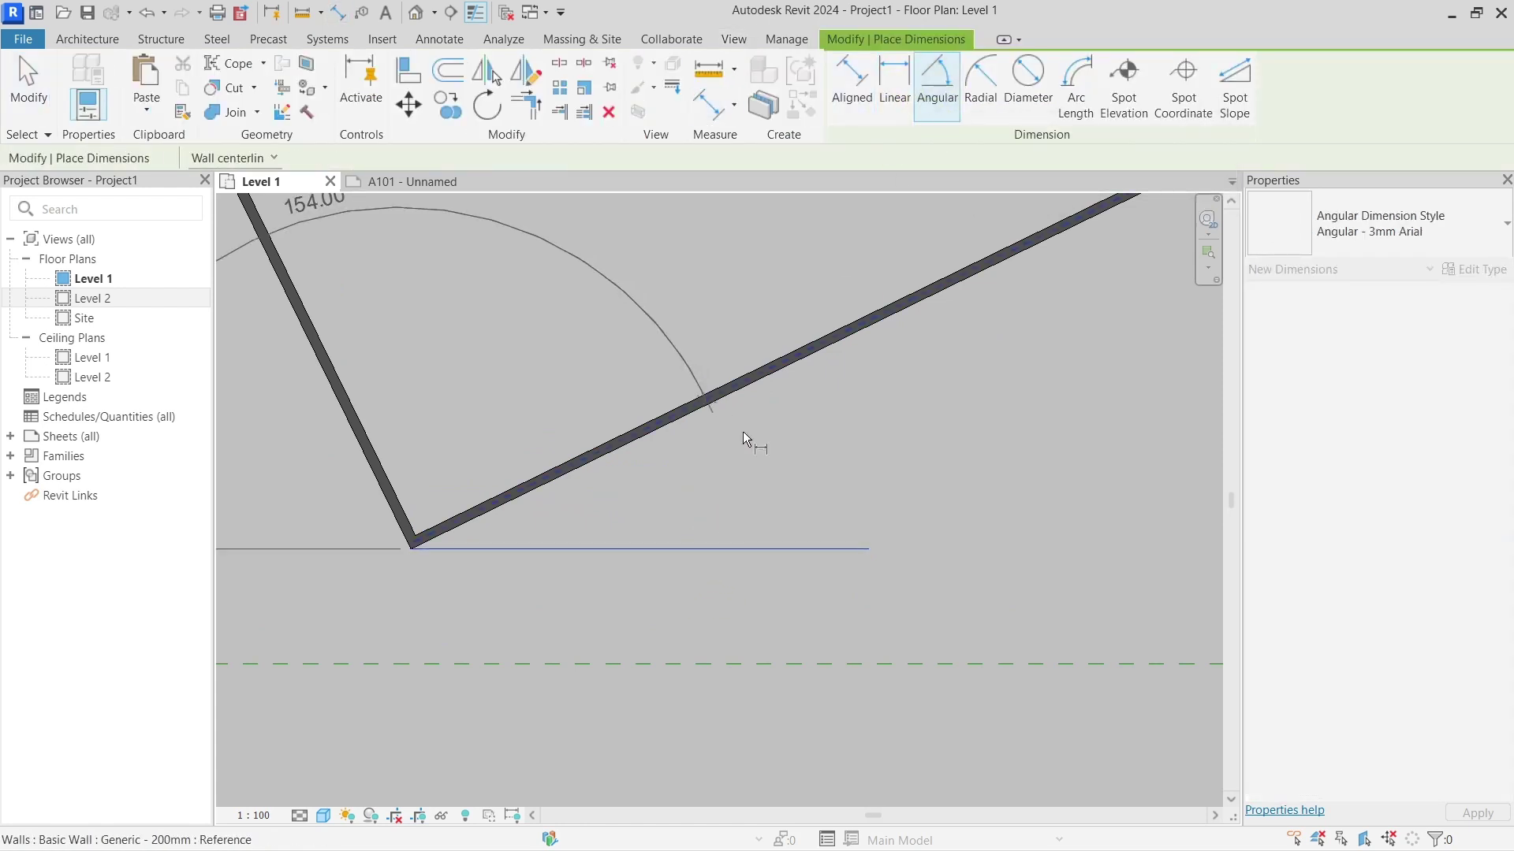
left_click(777, 489)
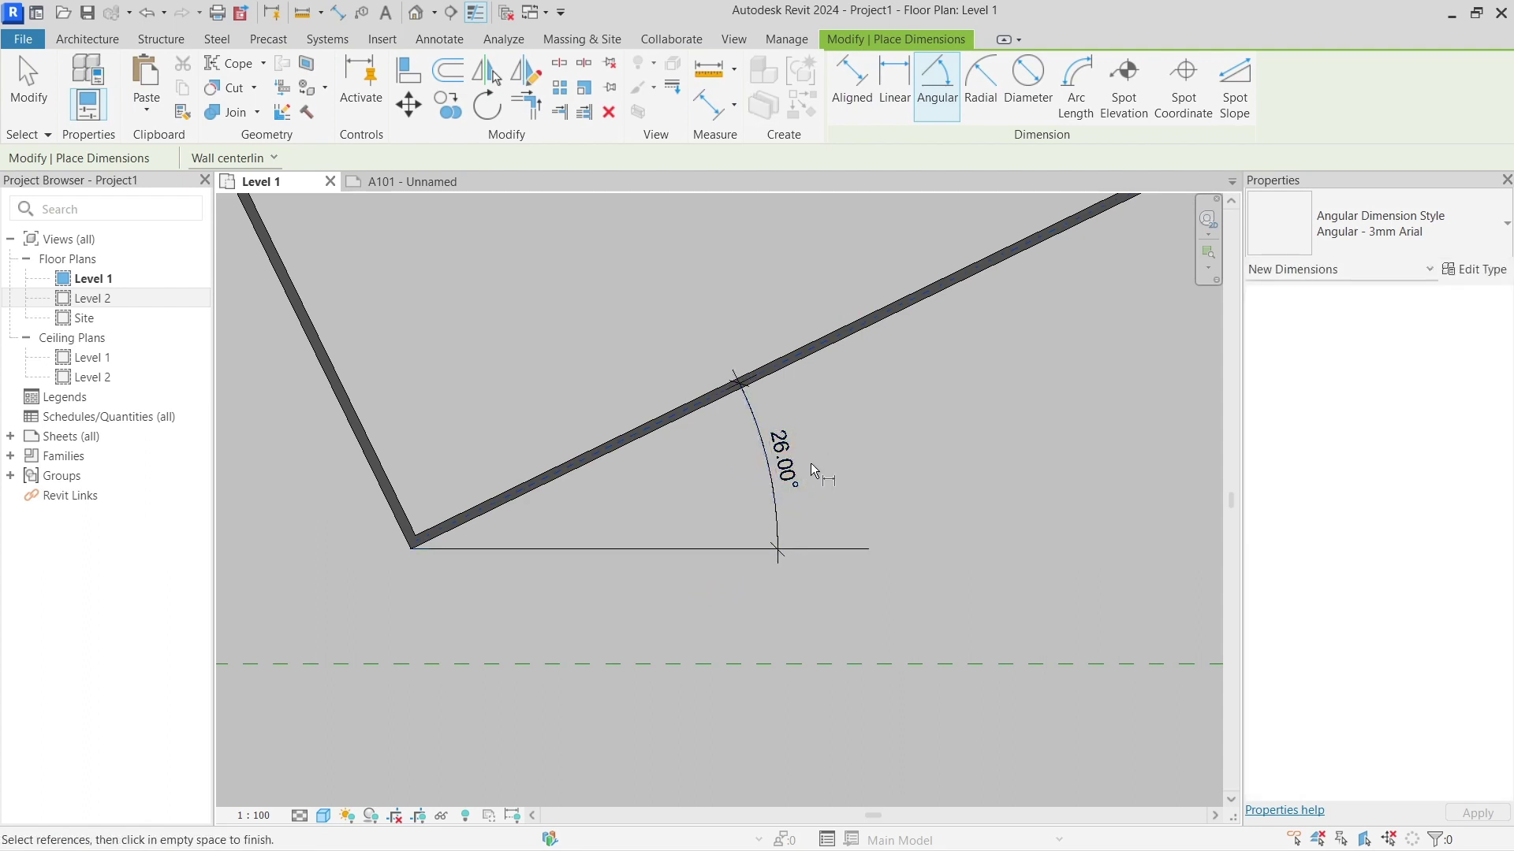
scroll(820, 463, "down", 4)
middle_click_drag(846, 438, 760, 488)
key("Escape")
- Rotate the scope box 26° counterclockwise about its centre to align it with the building
left_click(717, 251)
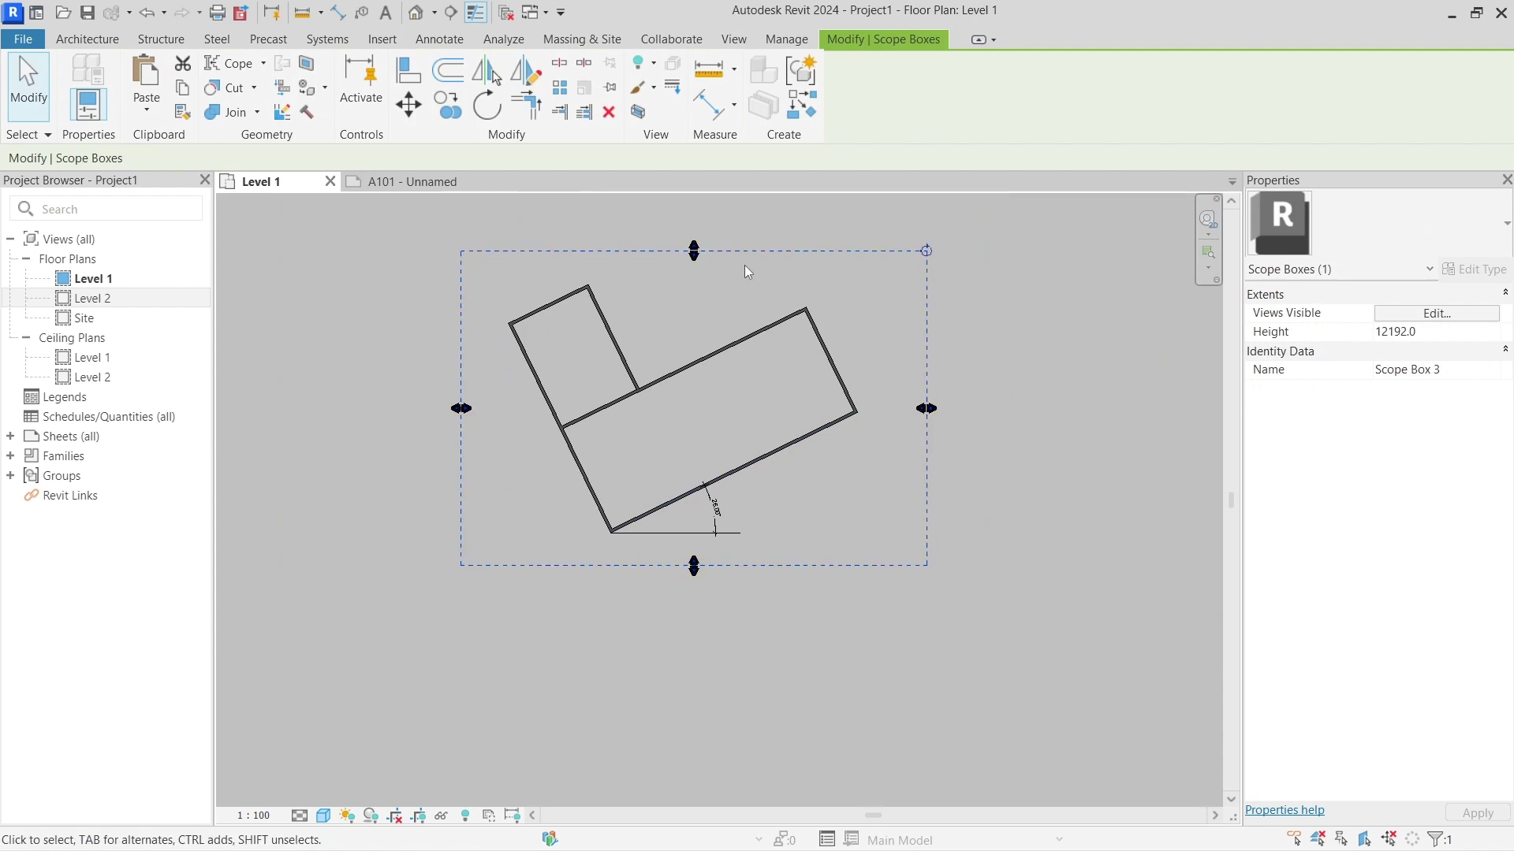
key("r")
key("o")
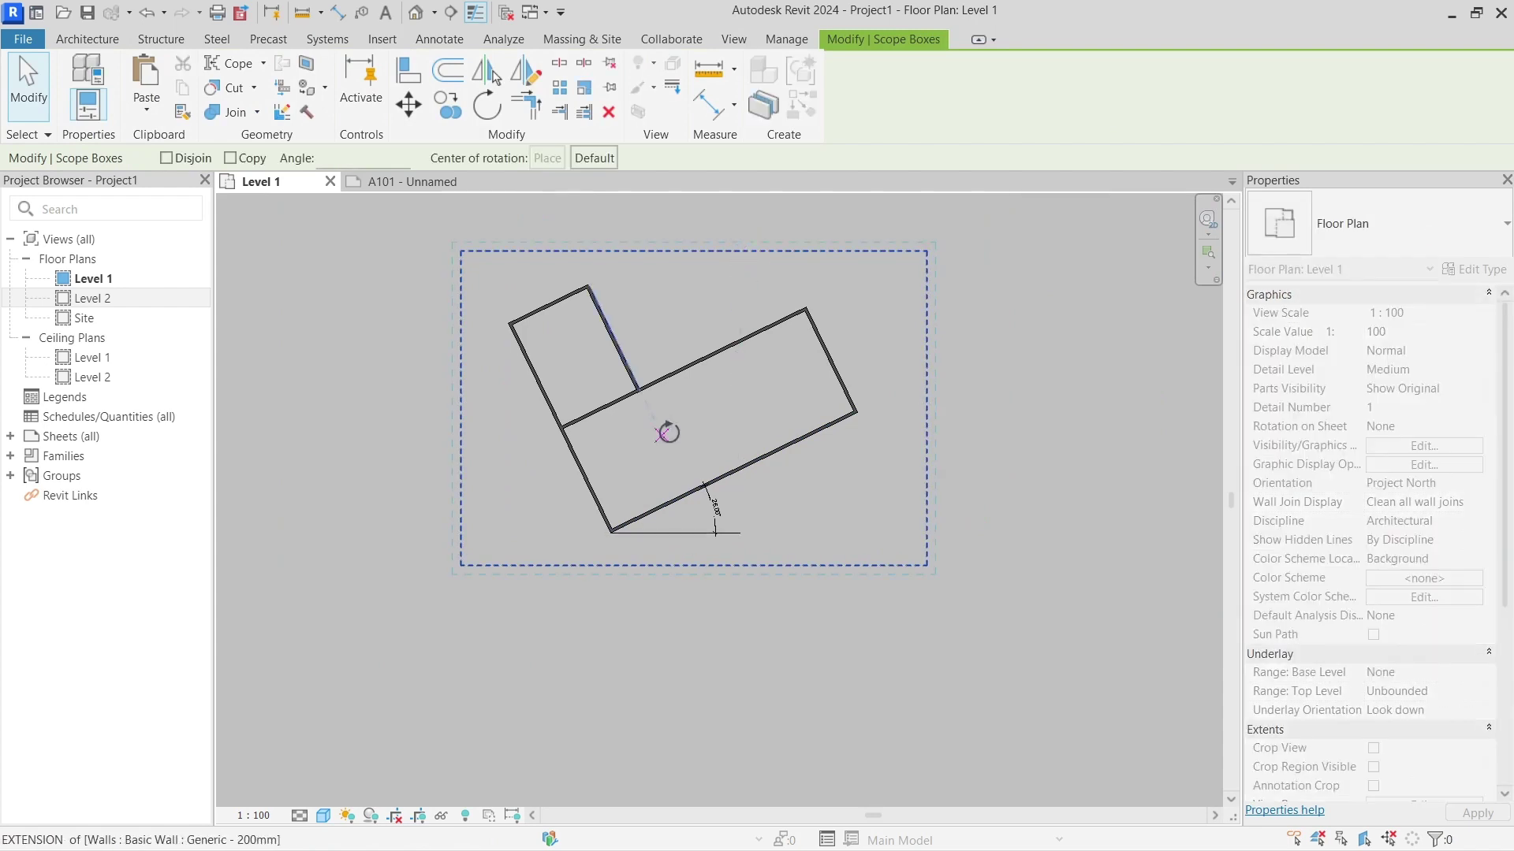
left_click(775, 412)
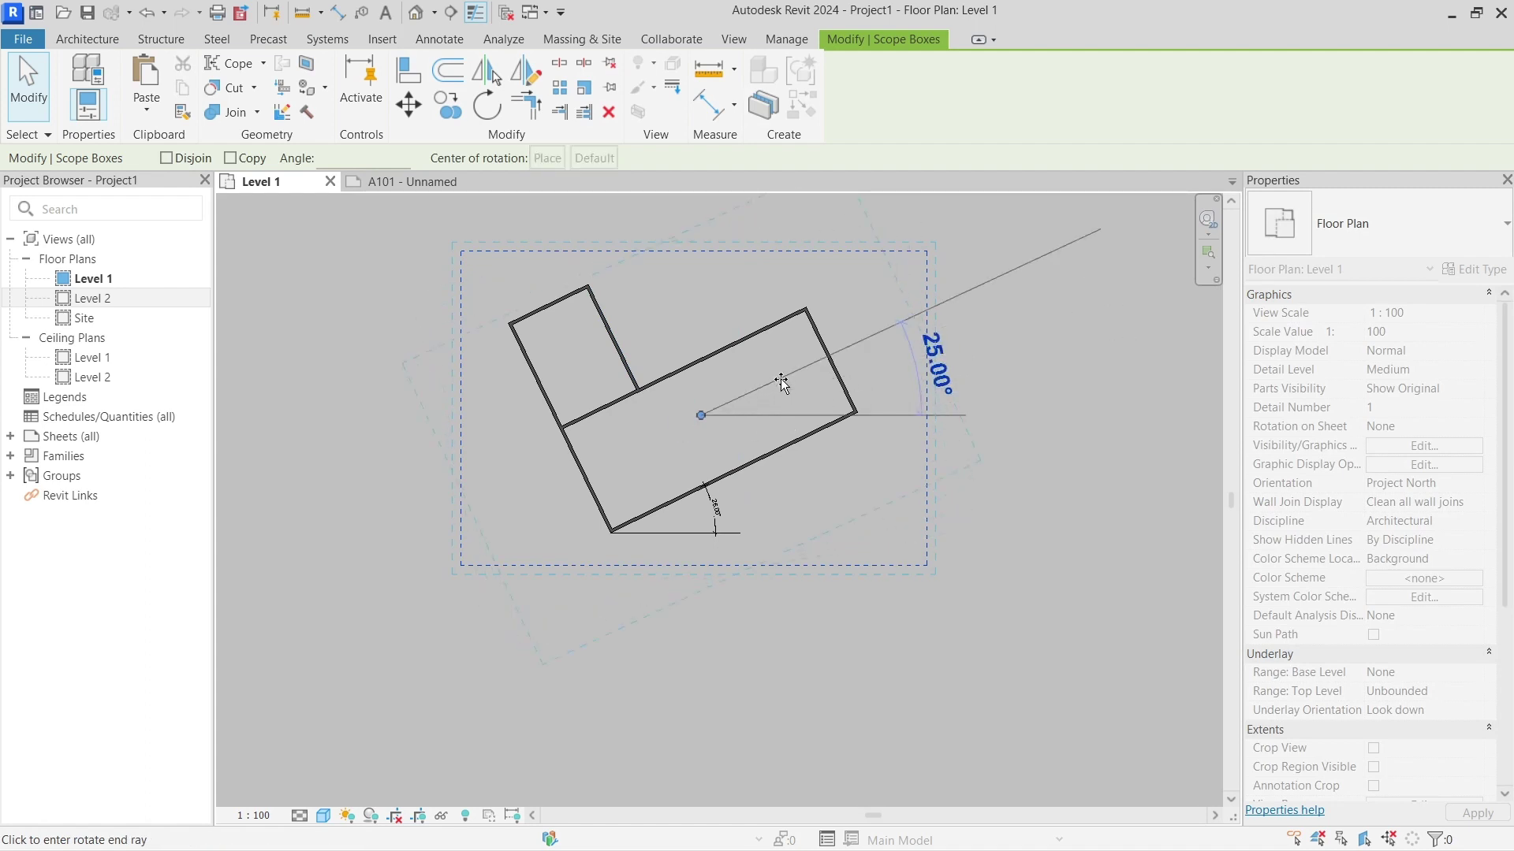
type("26")
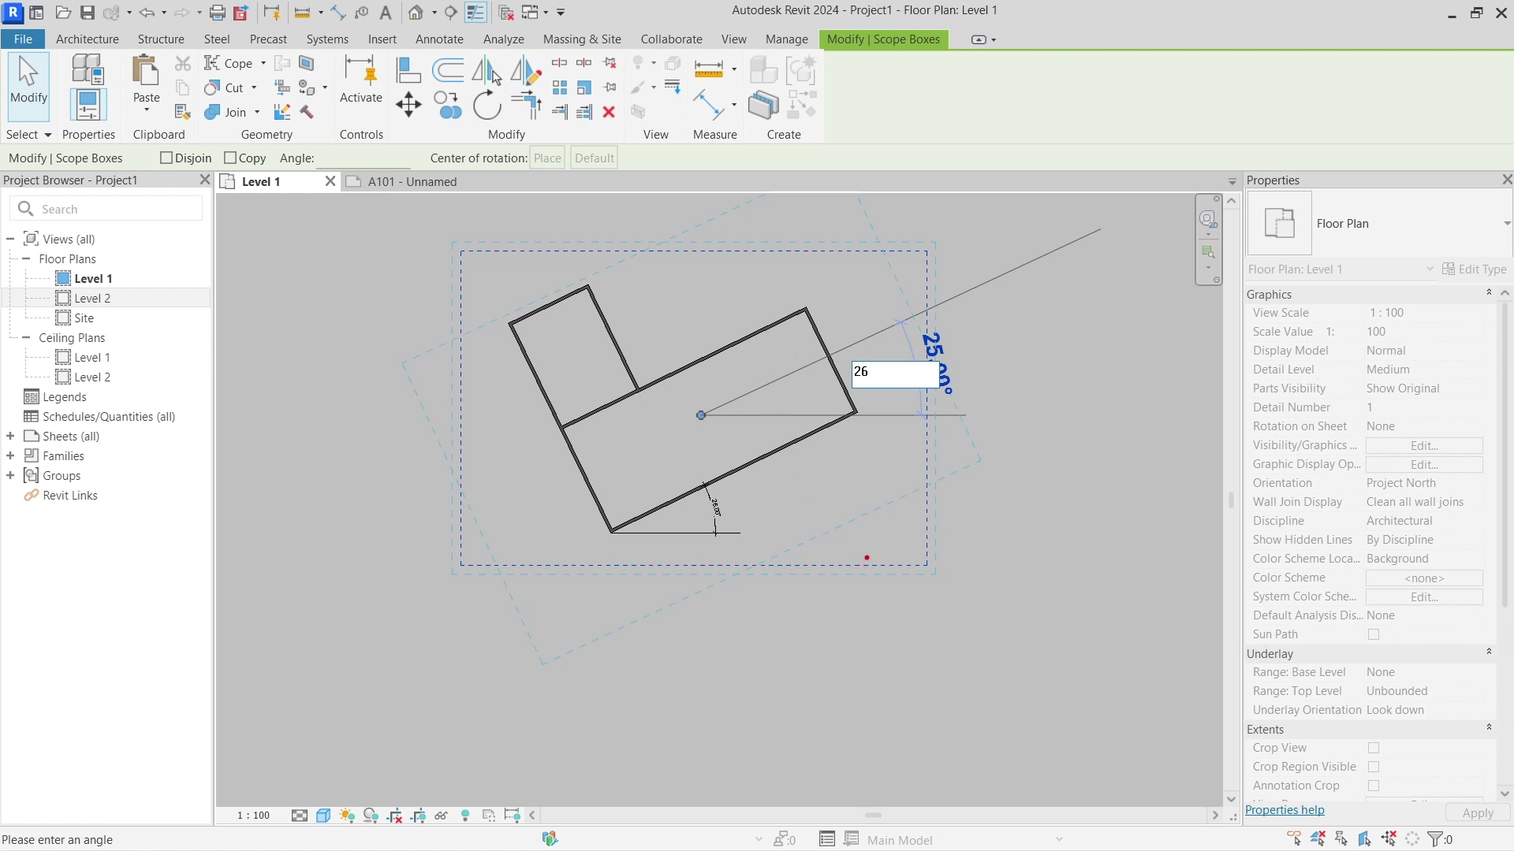
mouse_move(866, 558)
left_mouse_down()
mouse_move(831, 557)
mouse_move(877, 590)
mouse_move(871, 549)
left_mouse_up()
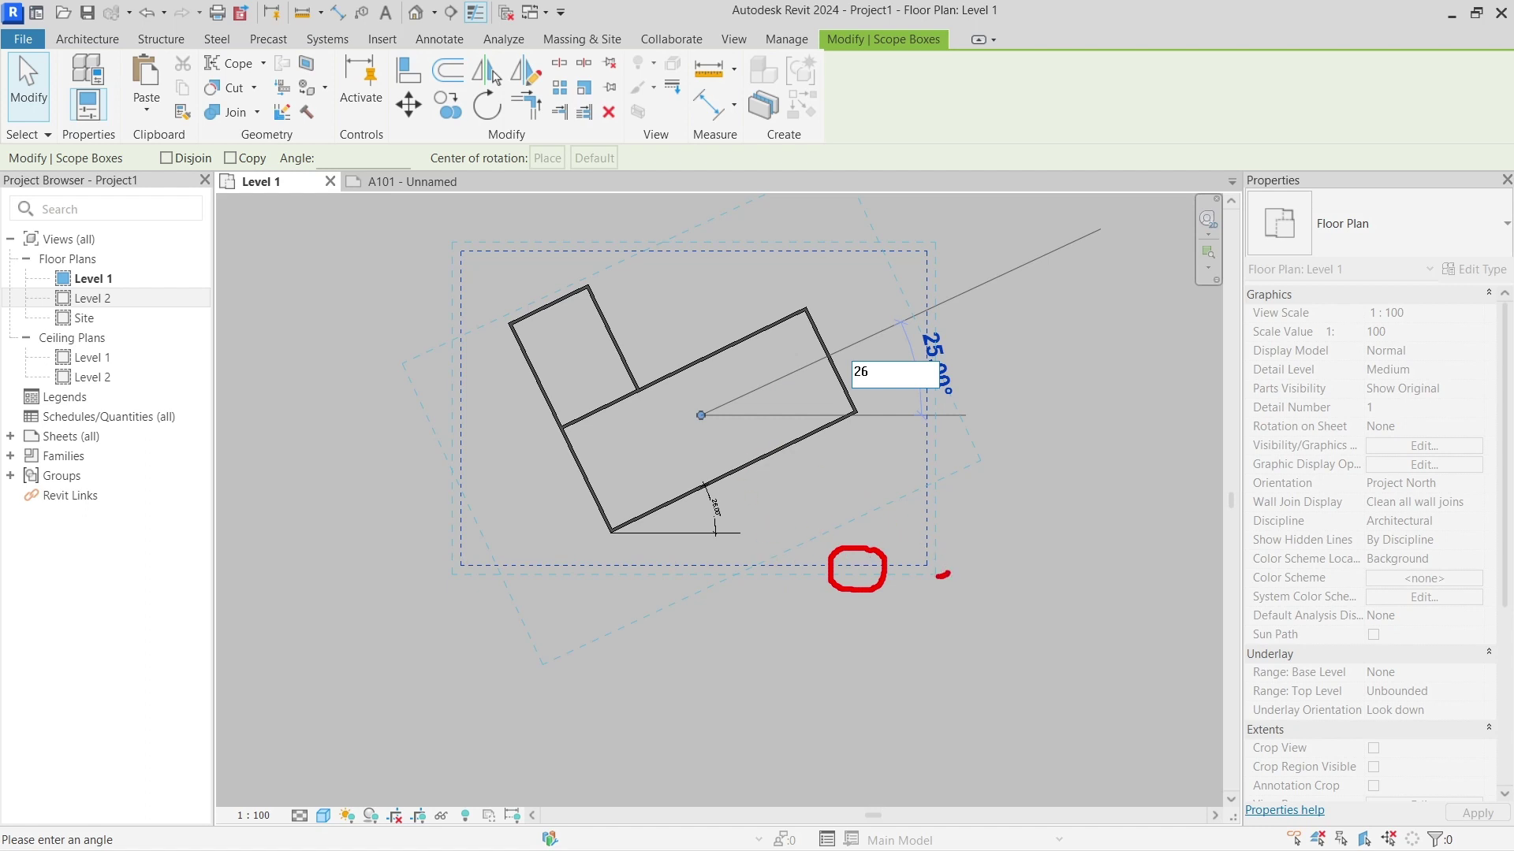
mouse_move(947, 573)
left_mouse_down()
mouse_move(958, 497)
mouse_move(993, 509)
left_mouse_up()
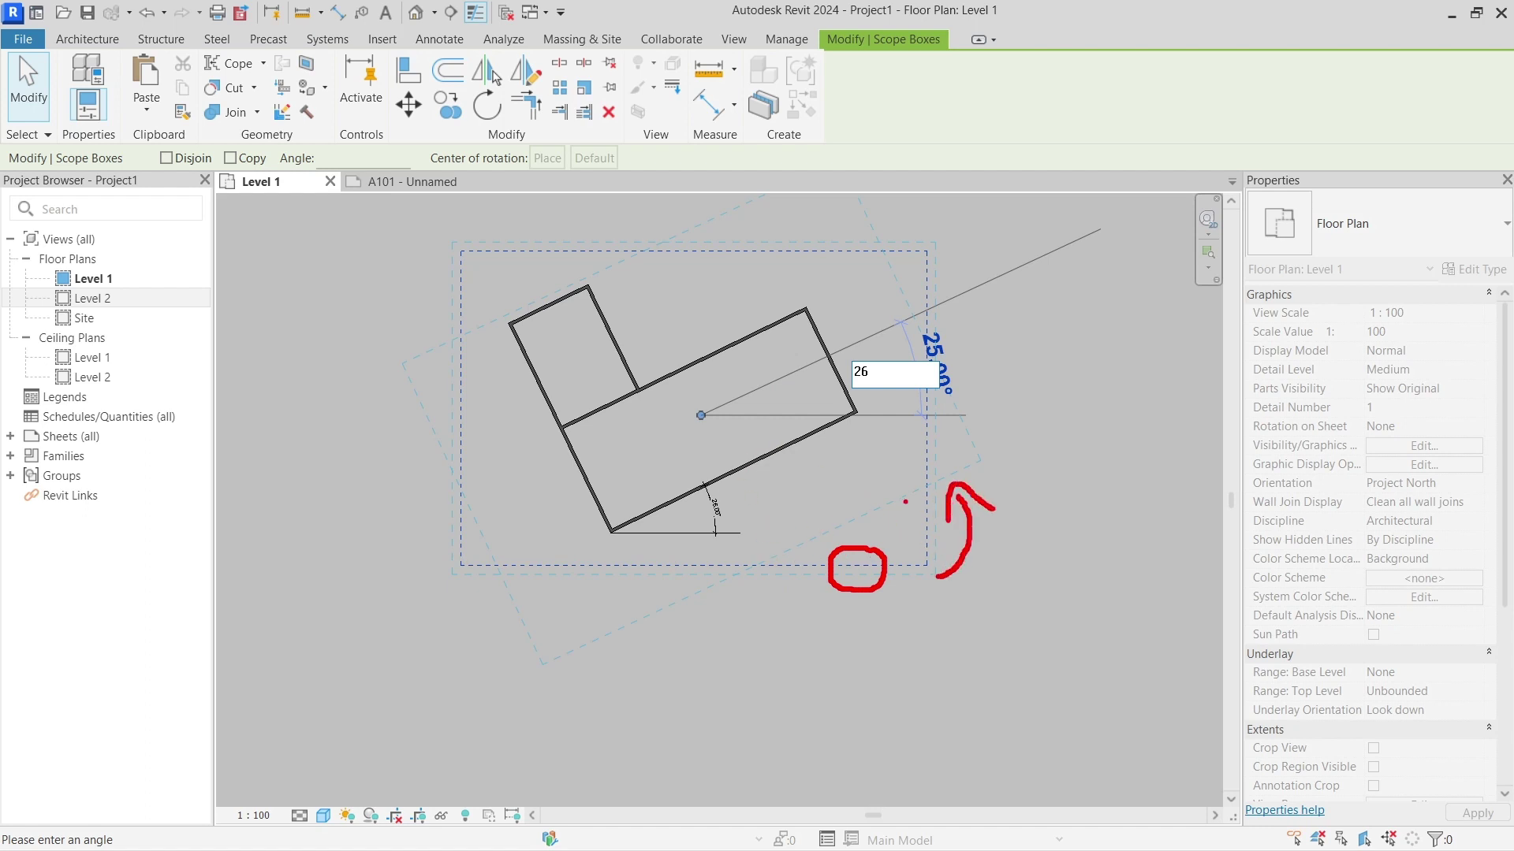
mouse_move(894, 495)
left_mouse_down()
mouse_move(893, 514)
mouse_move(906, 508)
left_mouse_up()
left_click(879, 501)
mouse_move(753, 432)
left_mouse_down()
mouse_move(755, 456)
mouse_move(774, 459)
left_mouse_up()
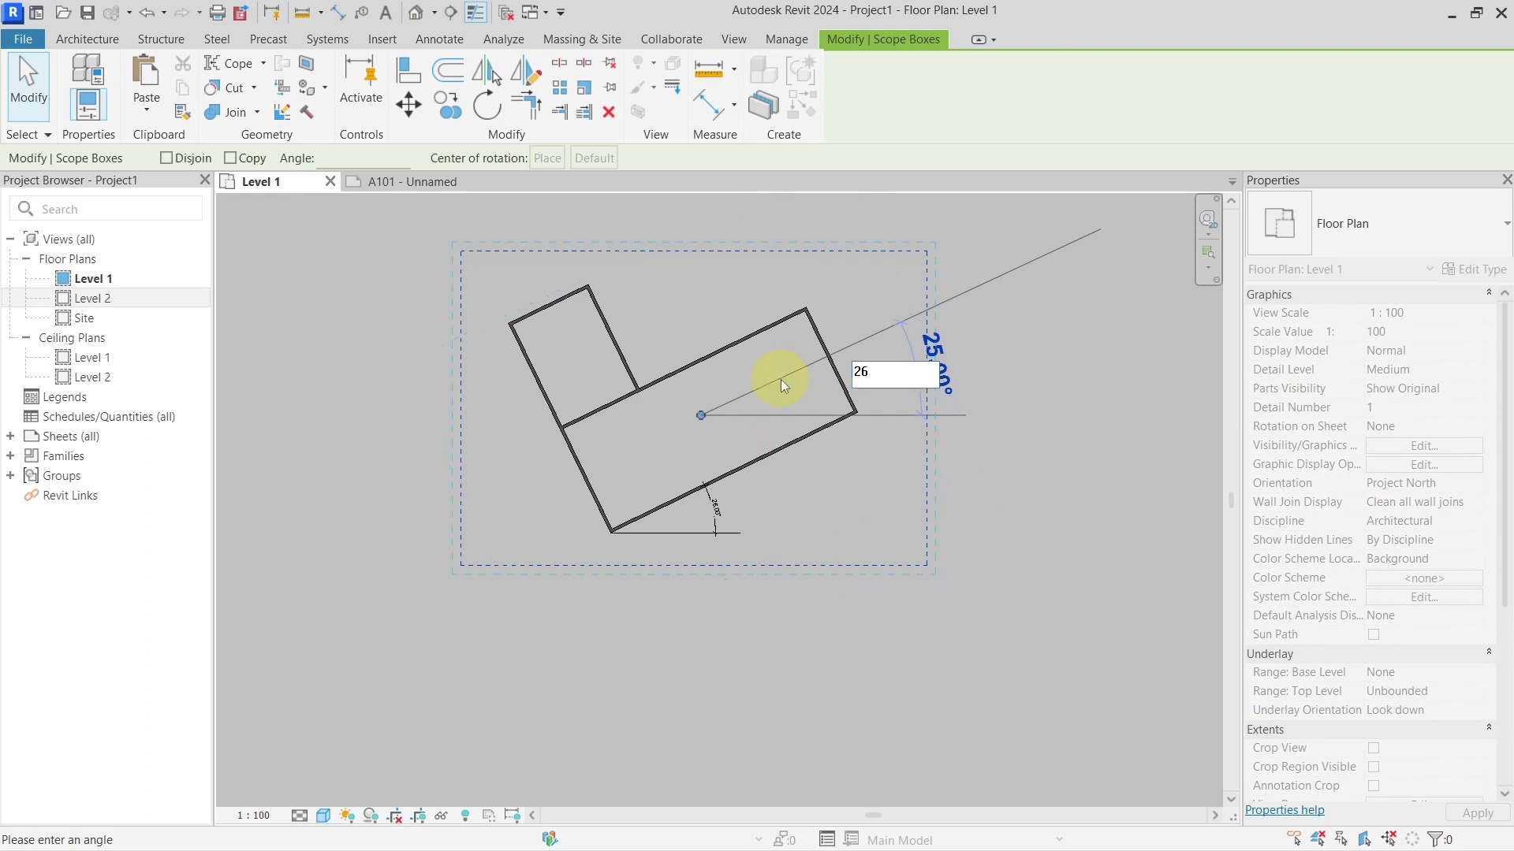
key("Return")
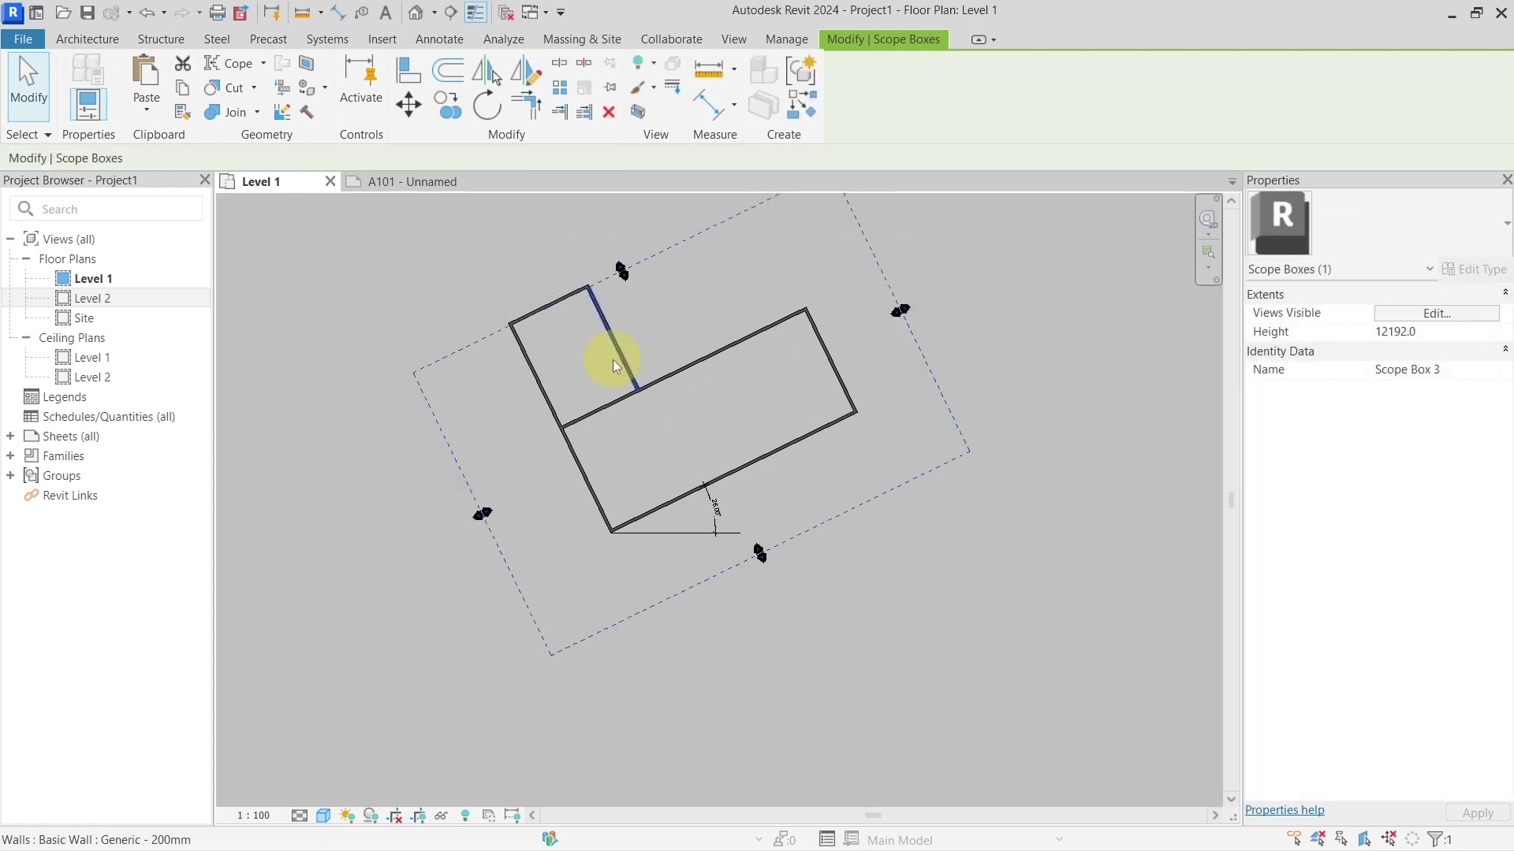
- Extend the rotated scope box's upper edge outward past the small room's outer wall, and deselect the box
middle_click_drag(756, 312, 756, 380)
left_click_drag(622, 338, 612, 317)
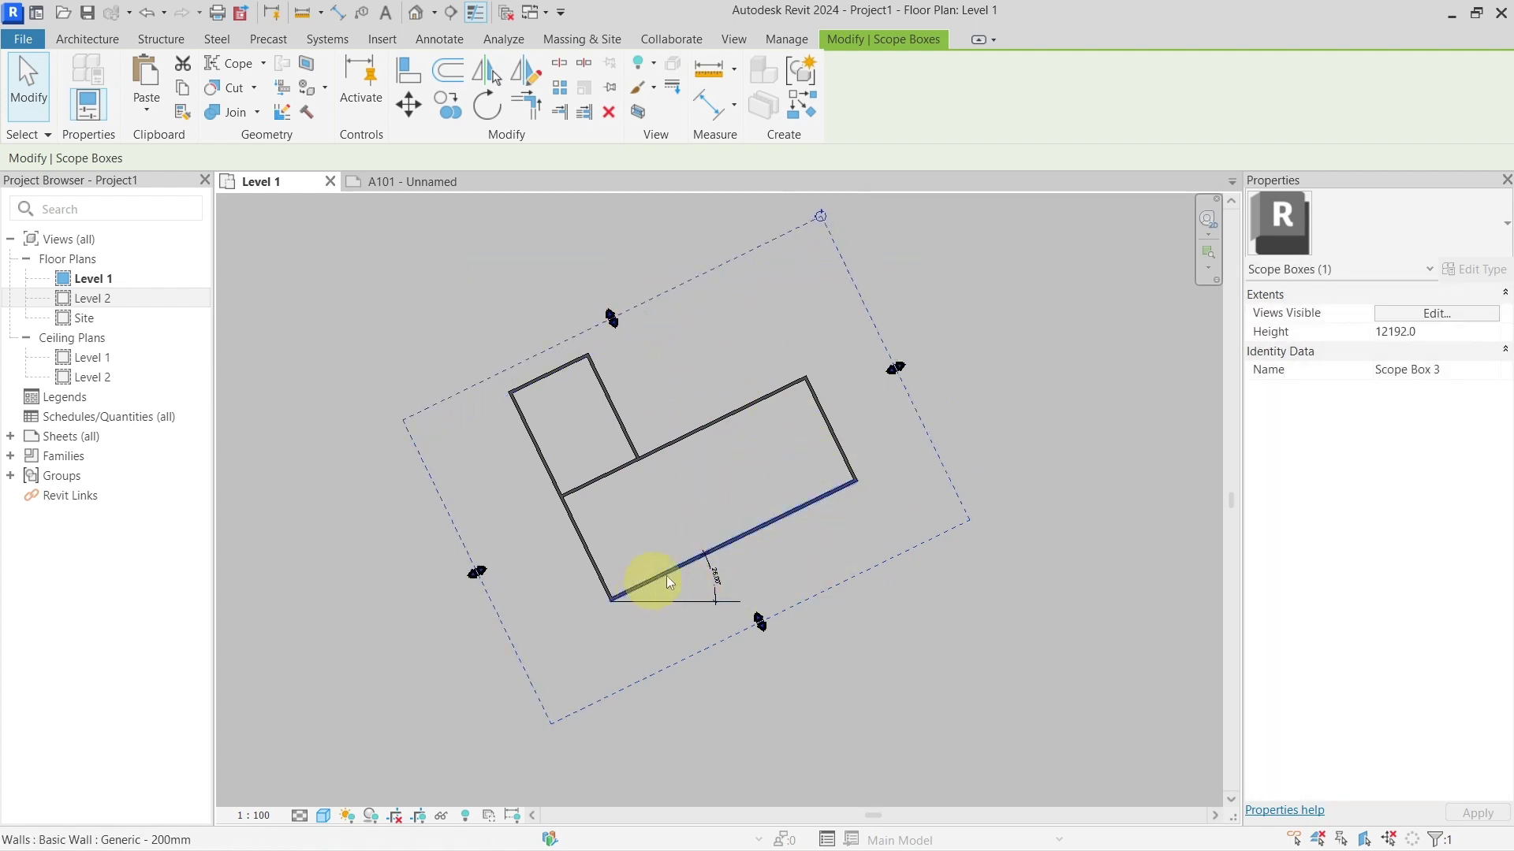
left_click(480, 304)
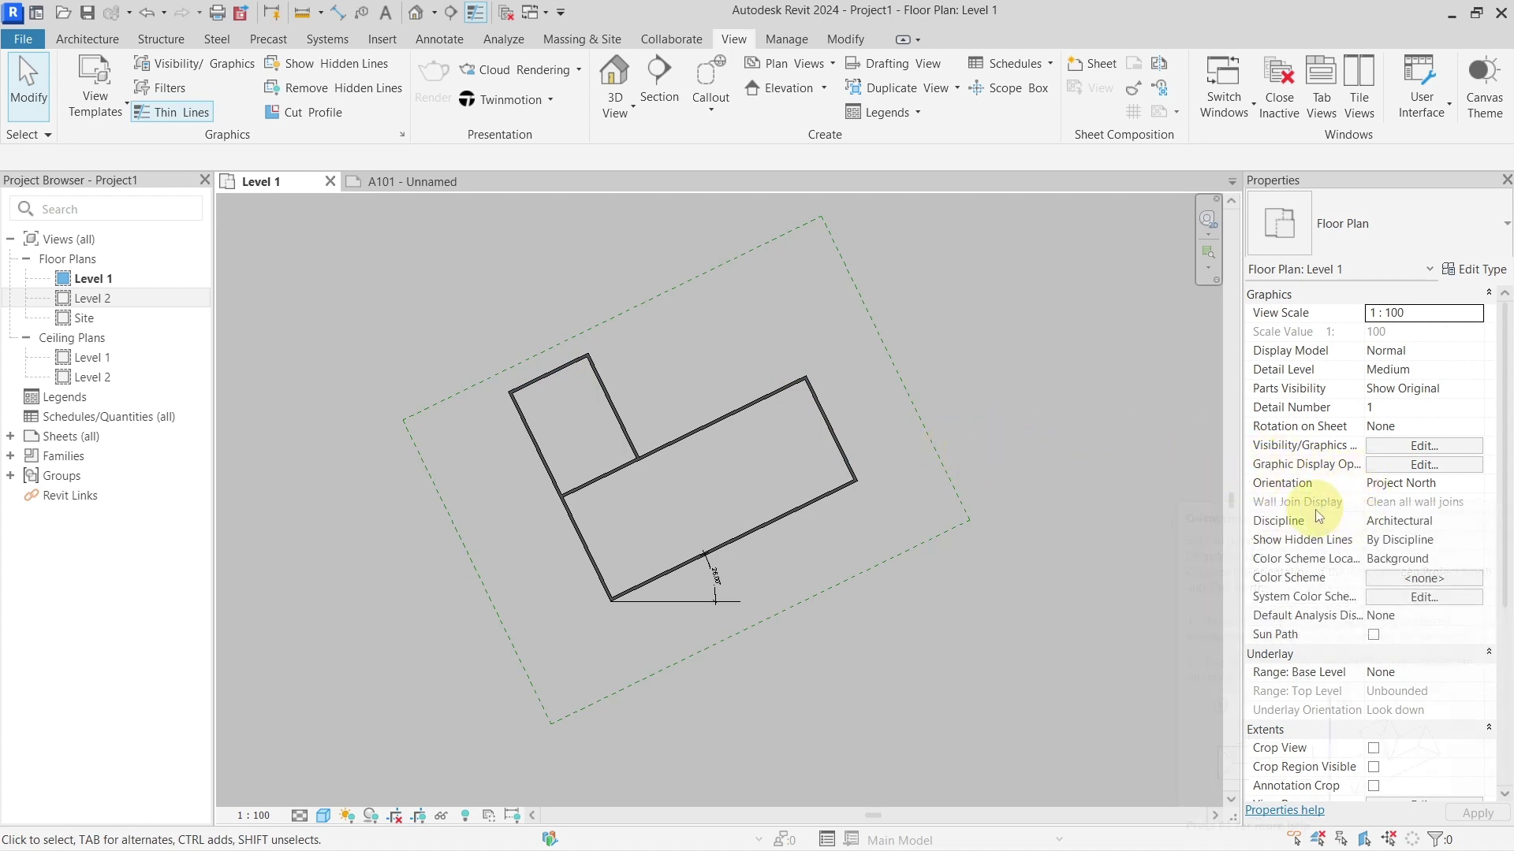
- Assign Scope Box 3 to the Level 1 floor plan view
scroll(1336, 561, "down", 3)
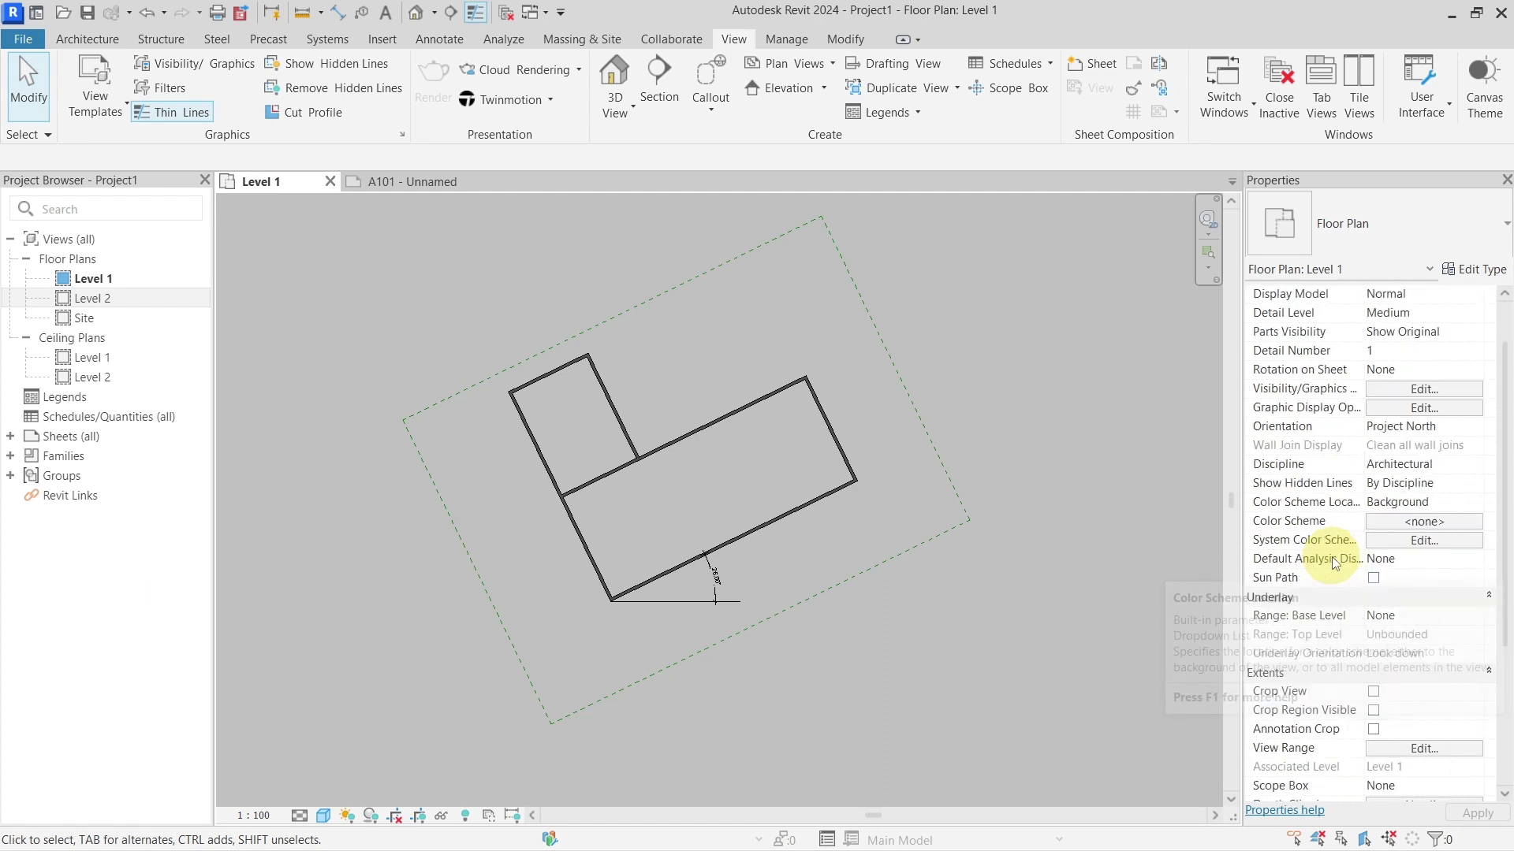
left_click(1411, 635)
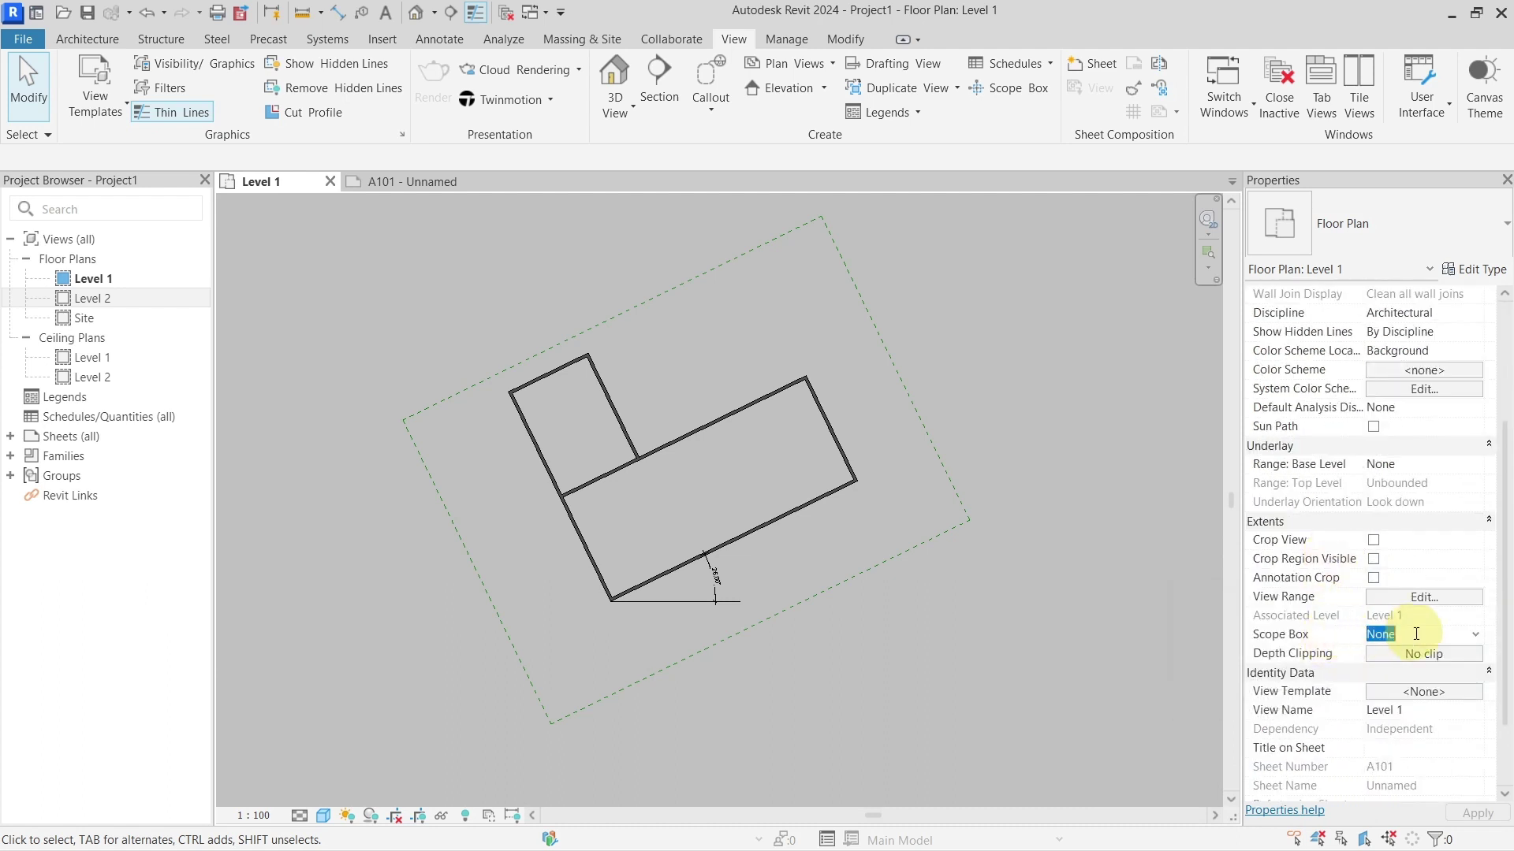
left_click(1473, 635)
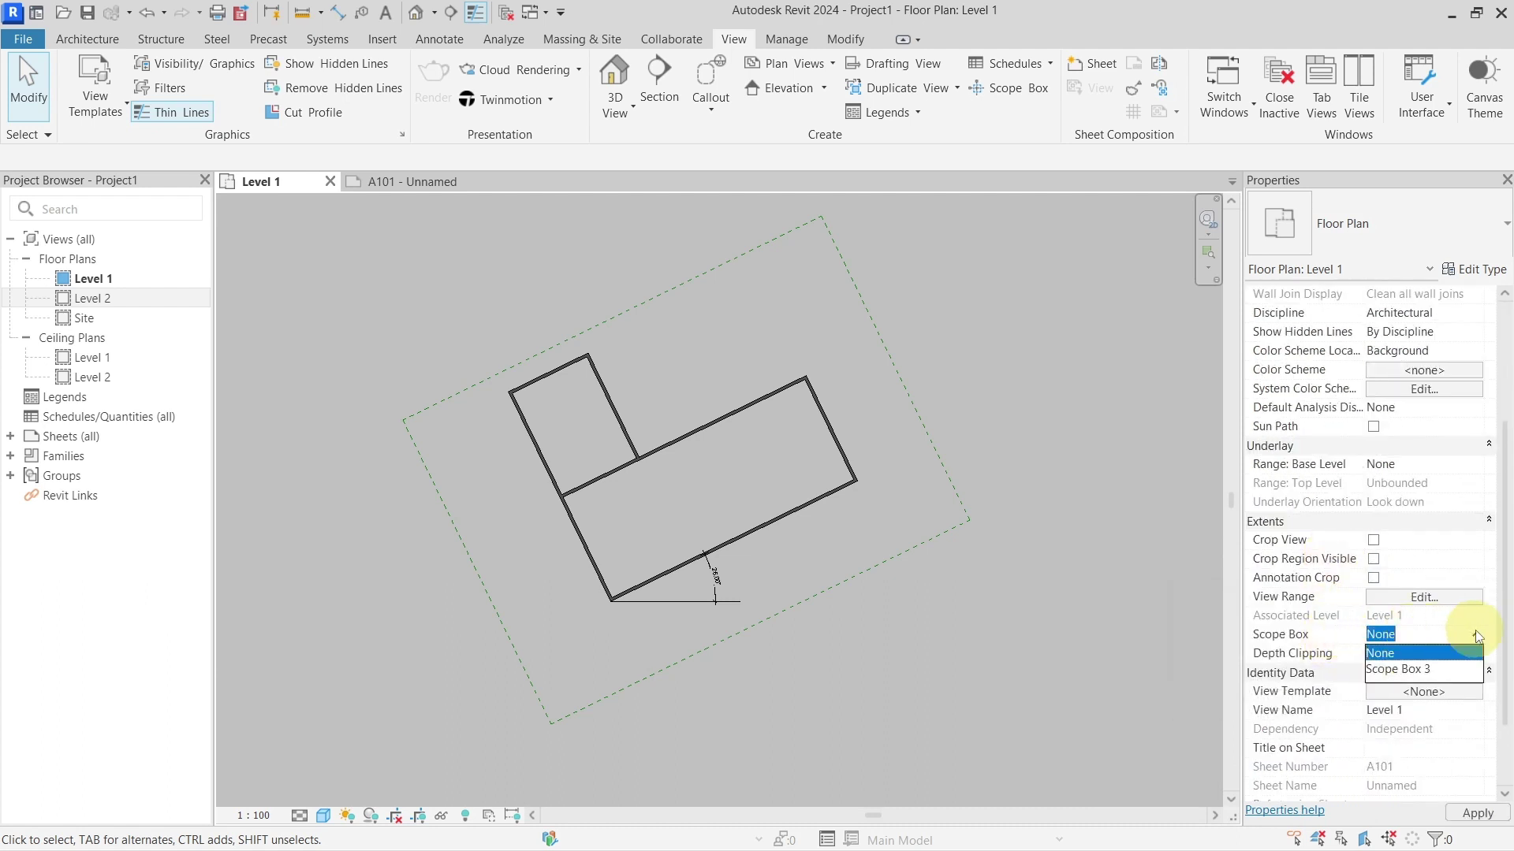
left_click(1415, 671)
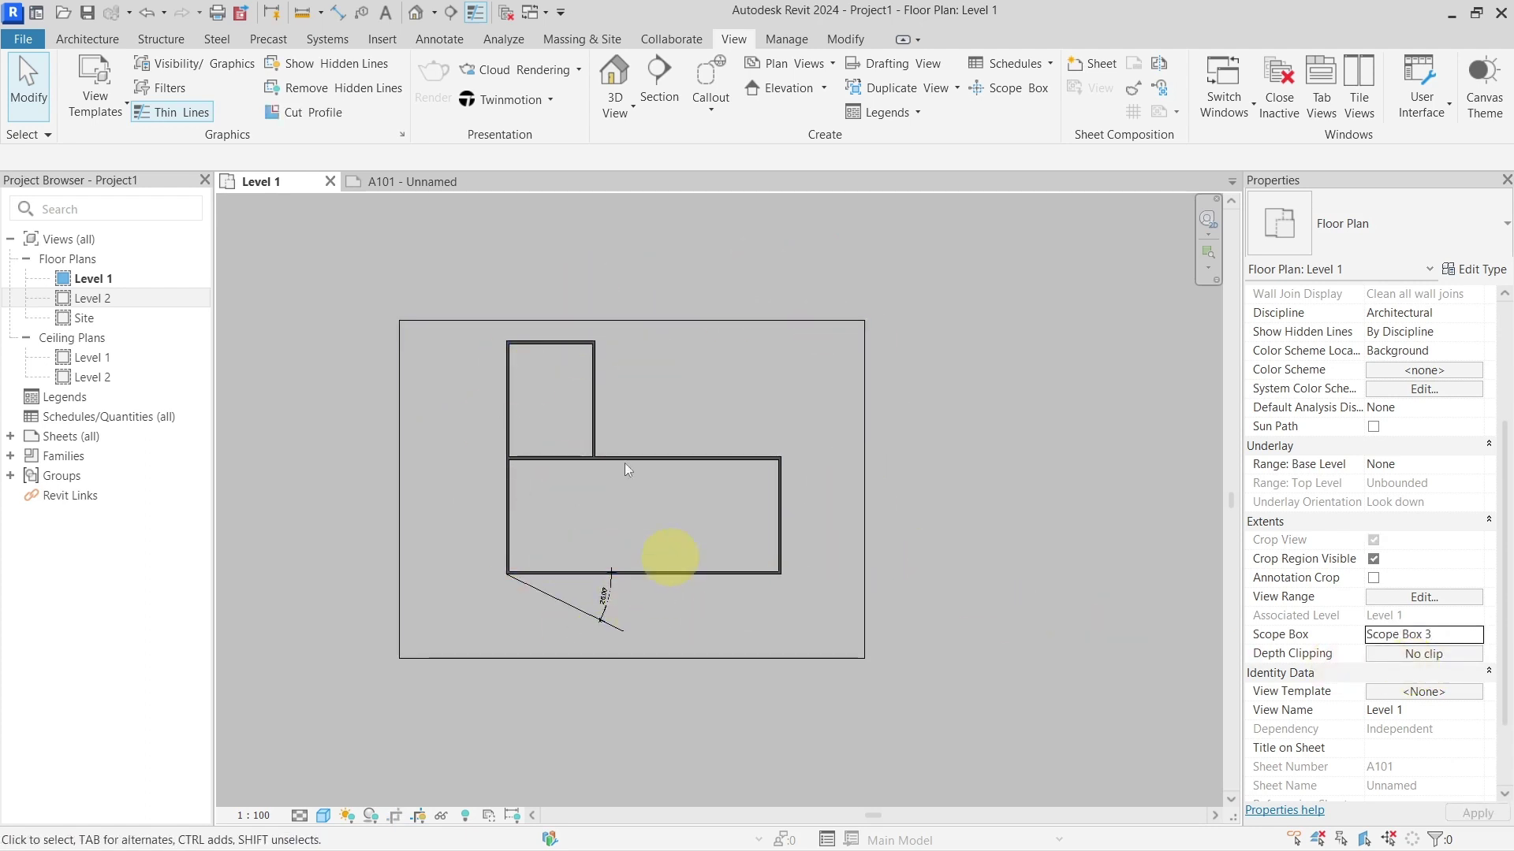
- Examine the building's orientation and crop boundary on sheet A101 and in the Level 1 floor plan
left_click(405, 186)
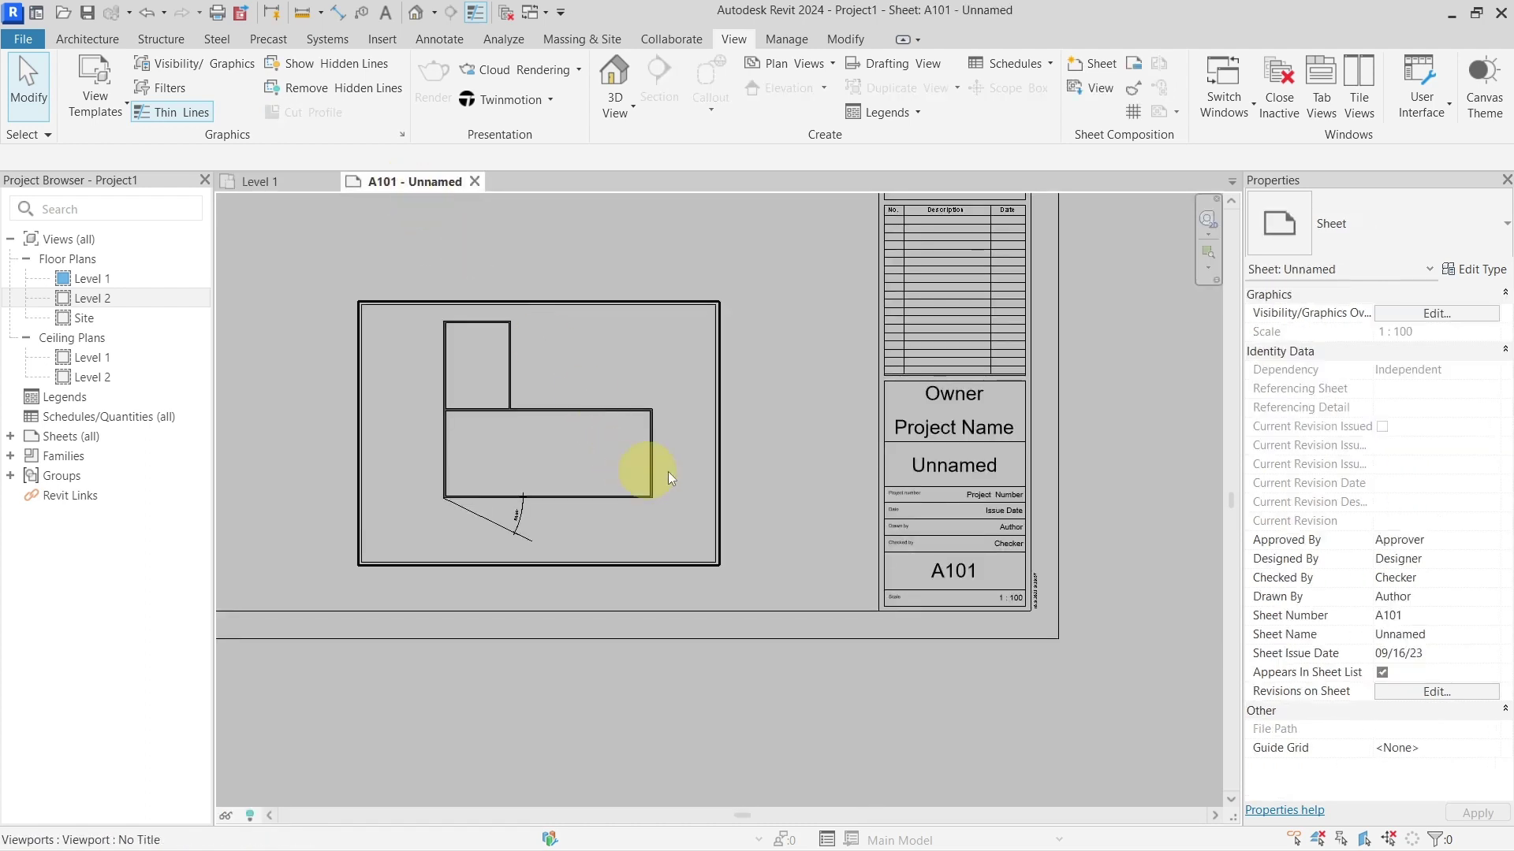
scroll(618, 580, "up", 4)
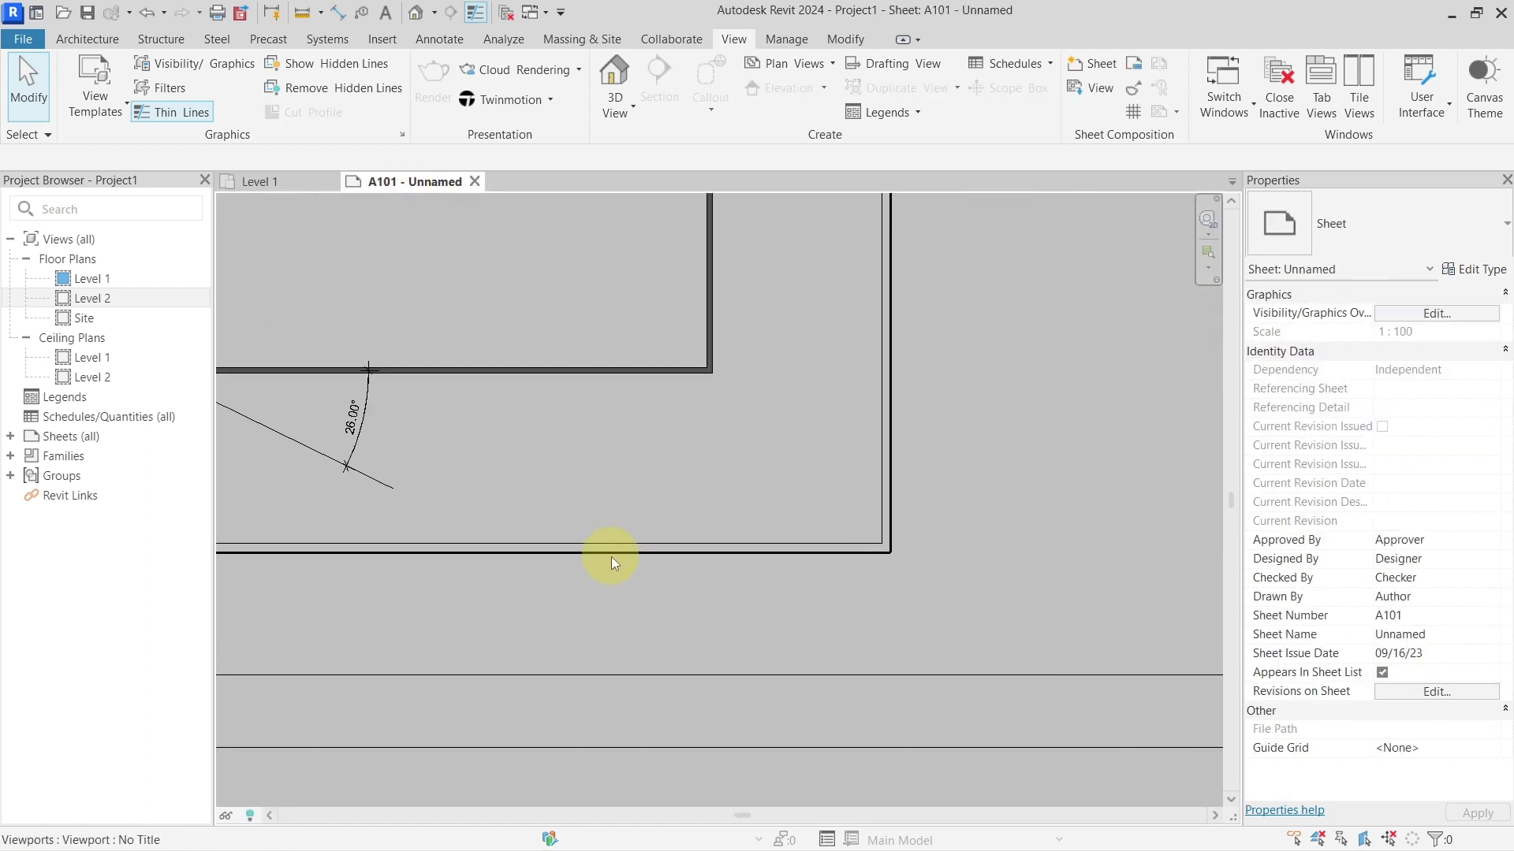
middle_click_drag(529, 422, 754, 467)
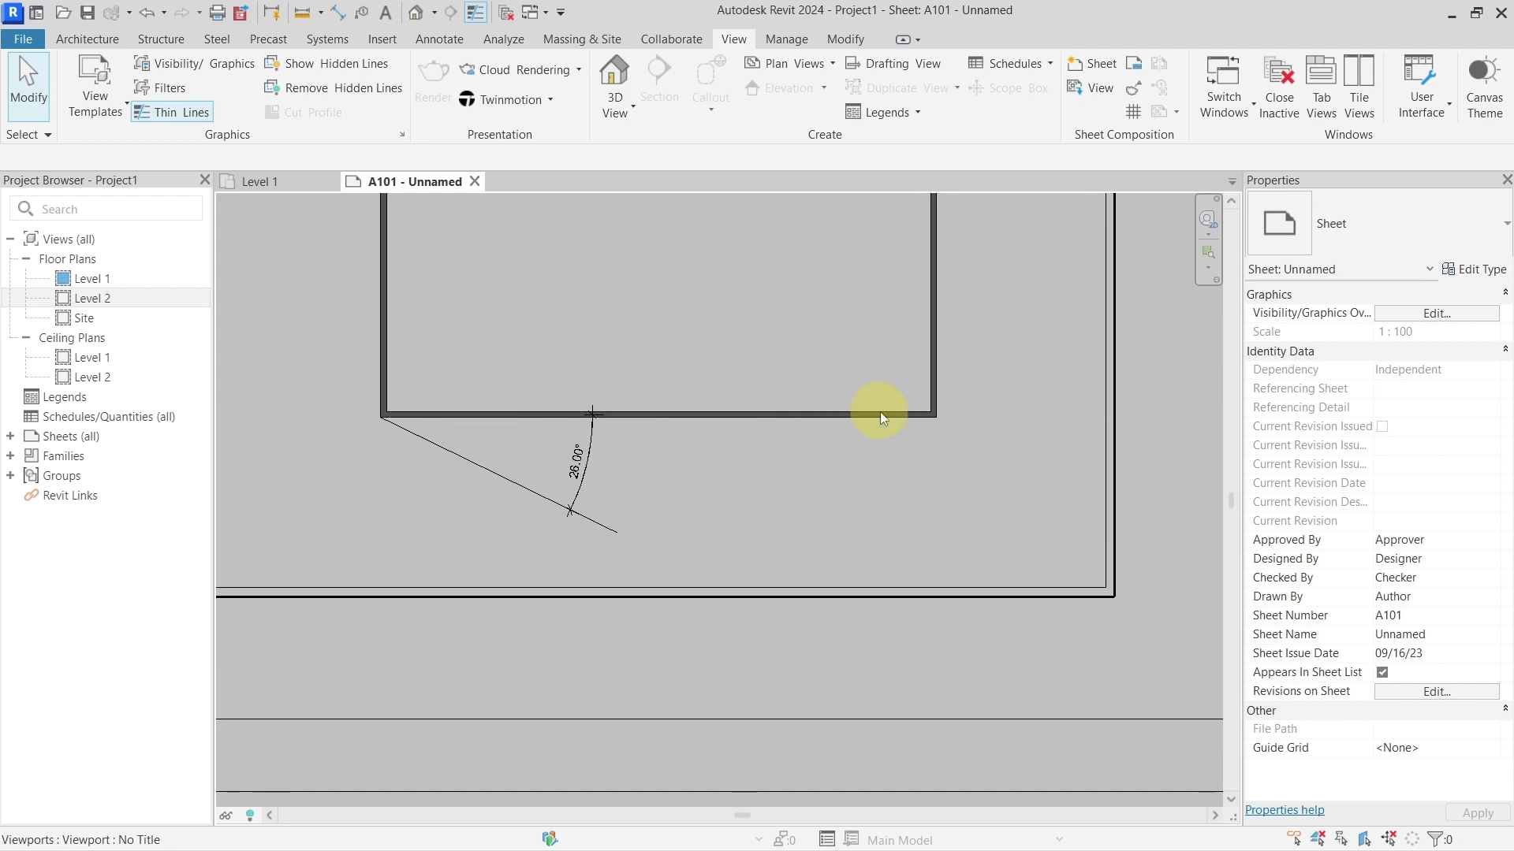
scroll(880, 410, "down", 2)
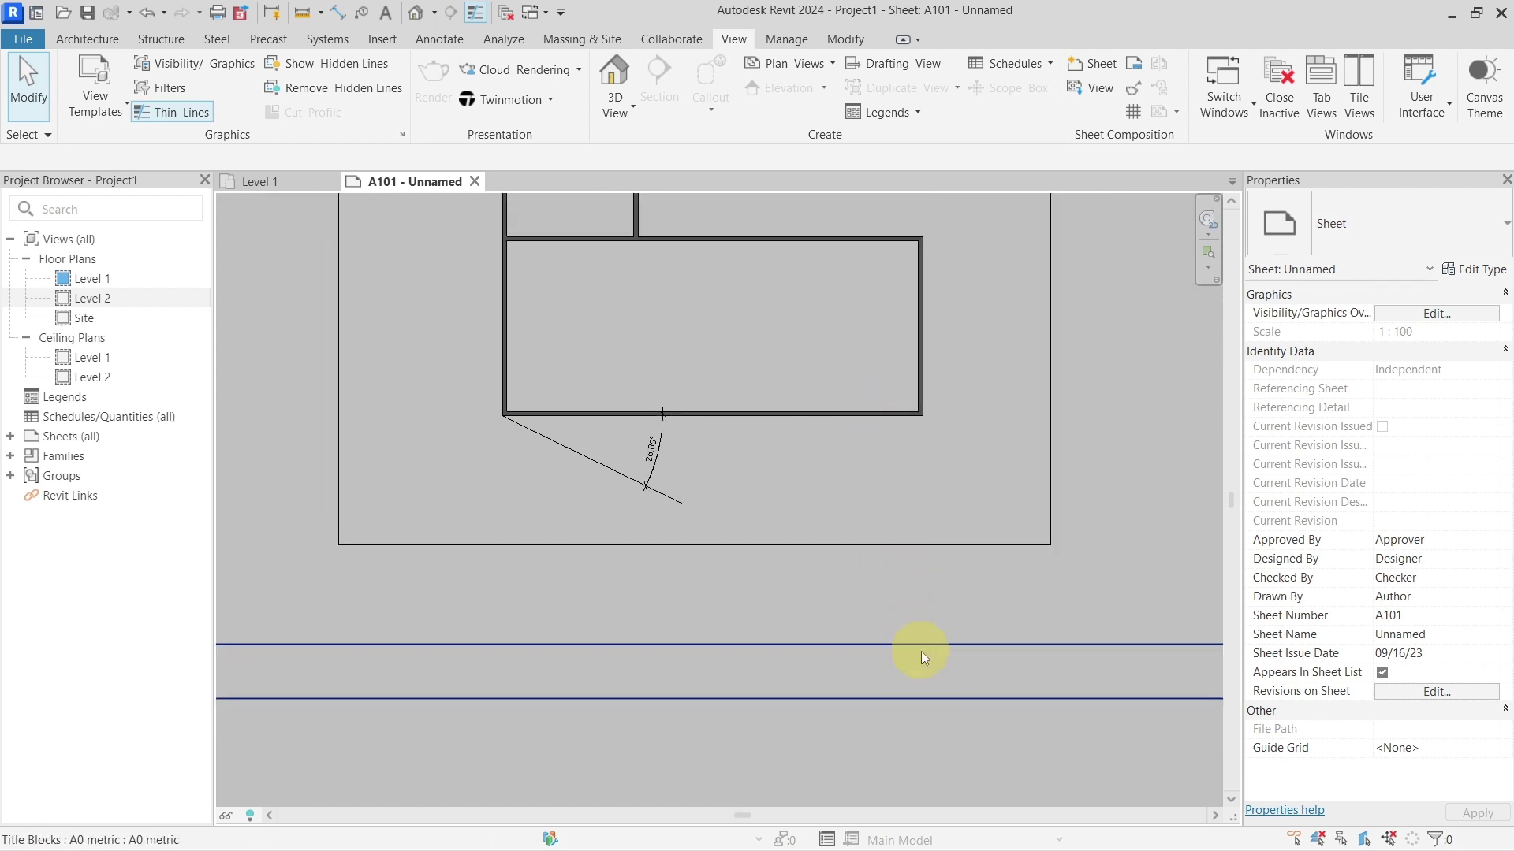
scroll(933, 647, "down", 3)
middle_click_drag(1034, 613, 770, 571)
scroll(744, 556, "up", 3)
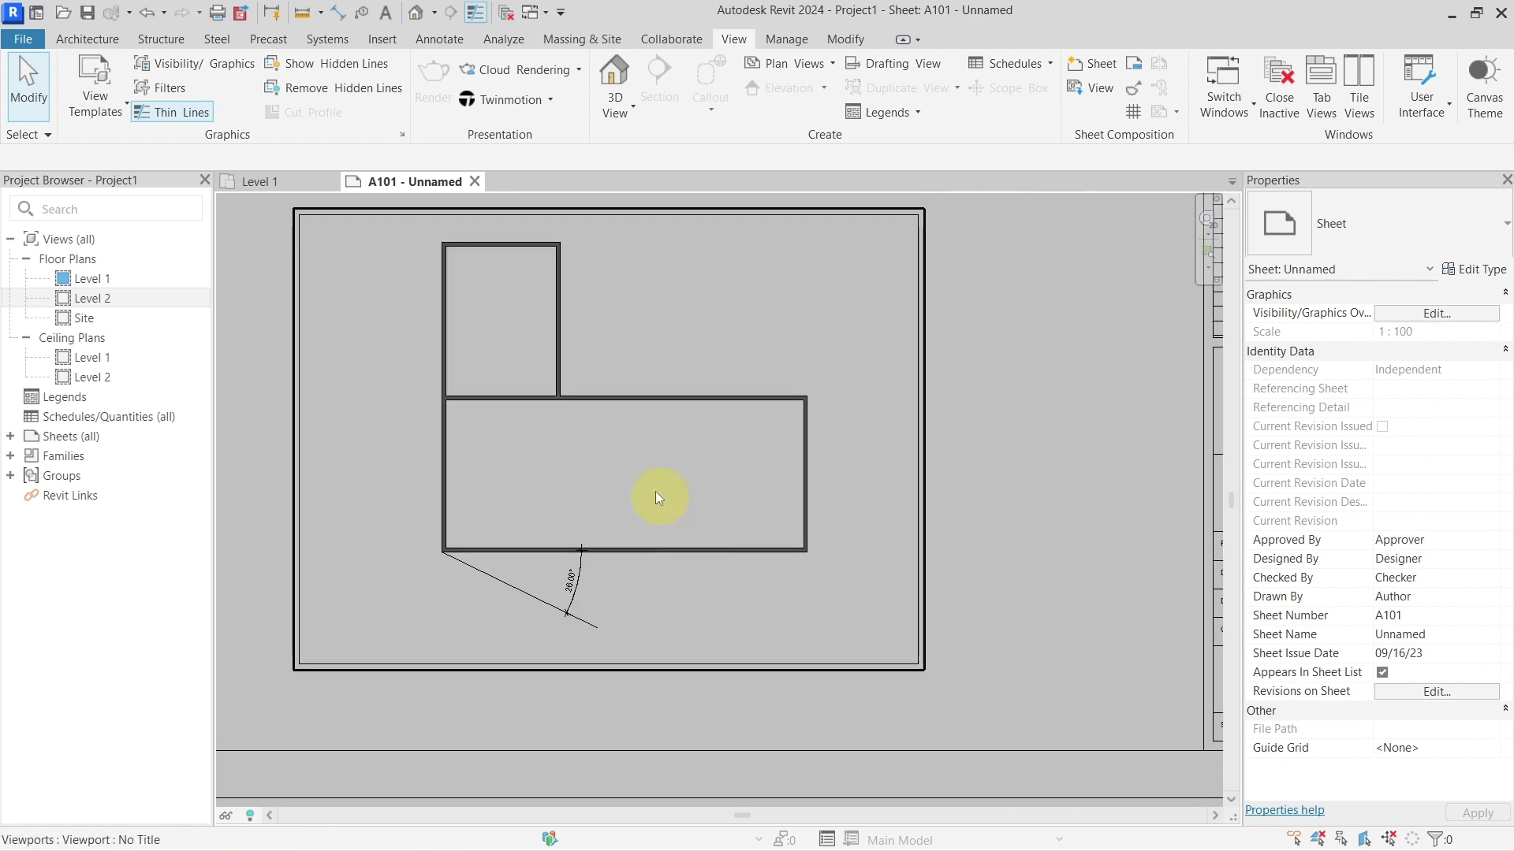
left_click(276, 183)
middle_click_drag(522, 447, 651, 433)
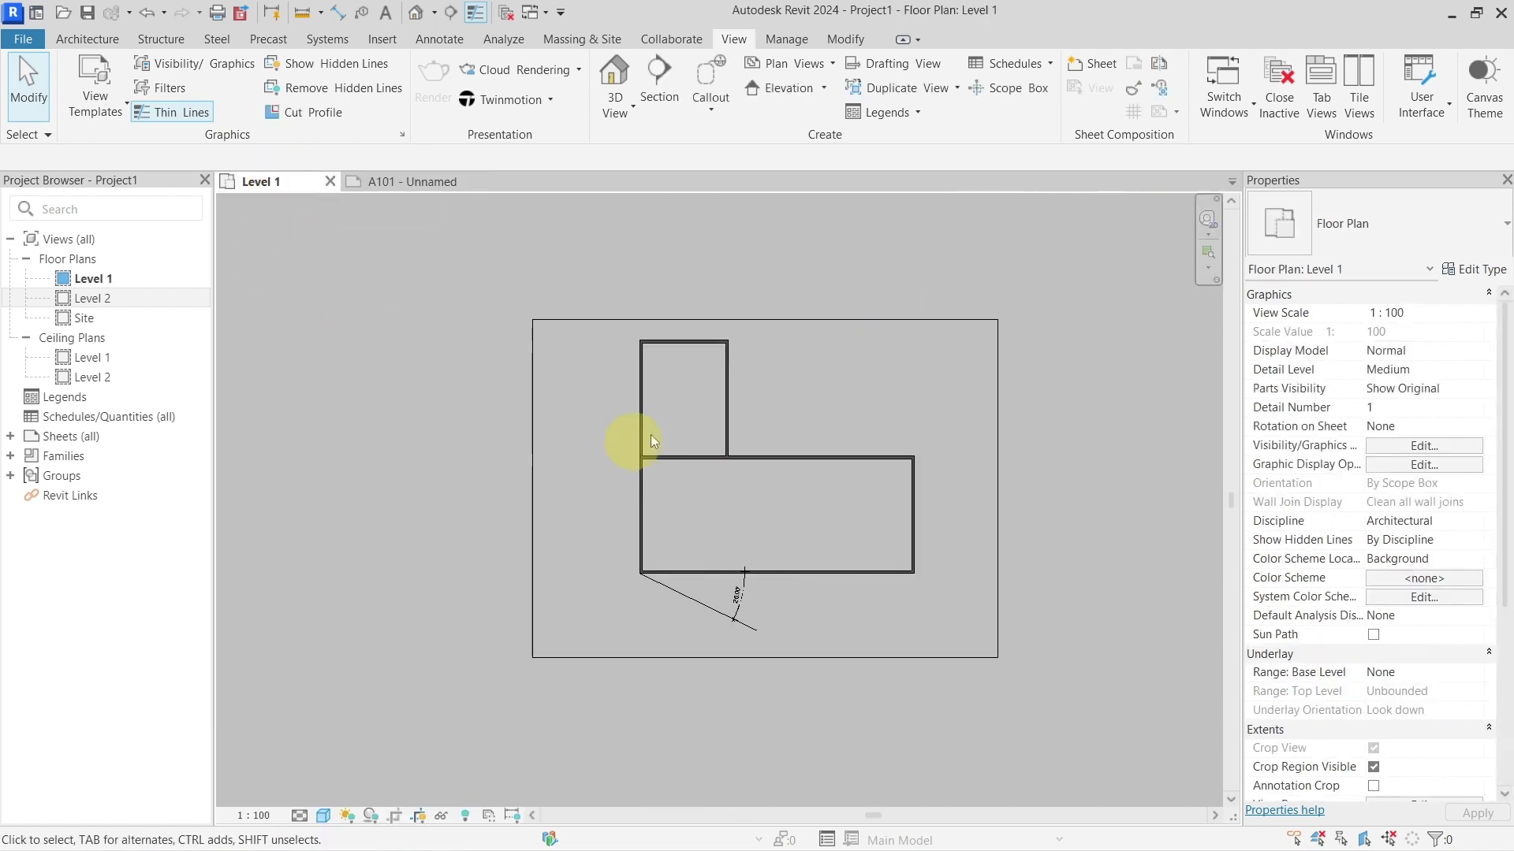
scroll(764, 420, "up", 2)
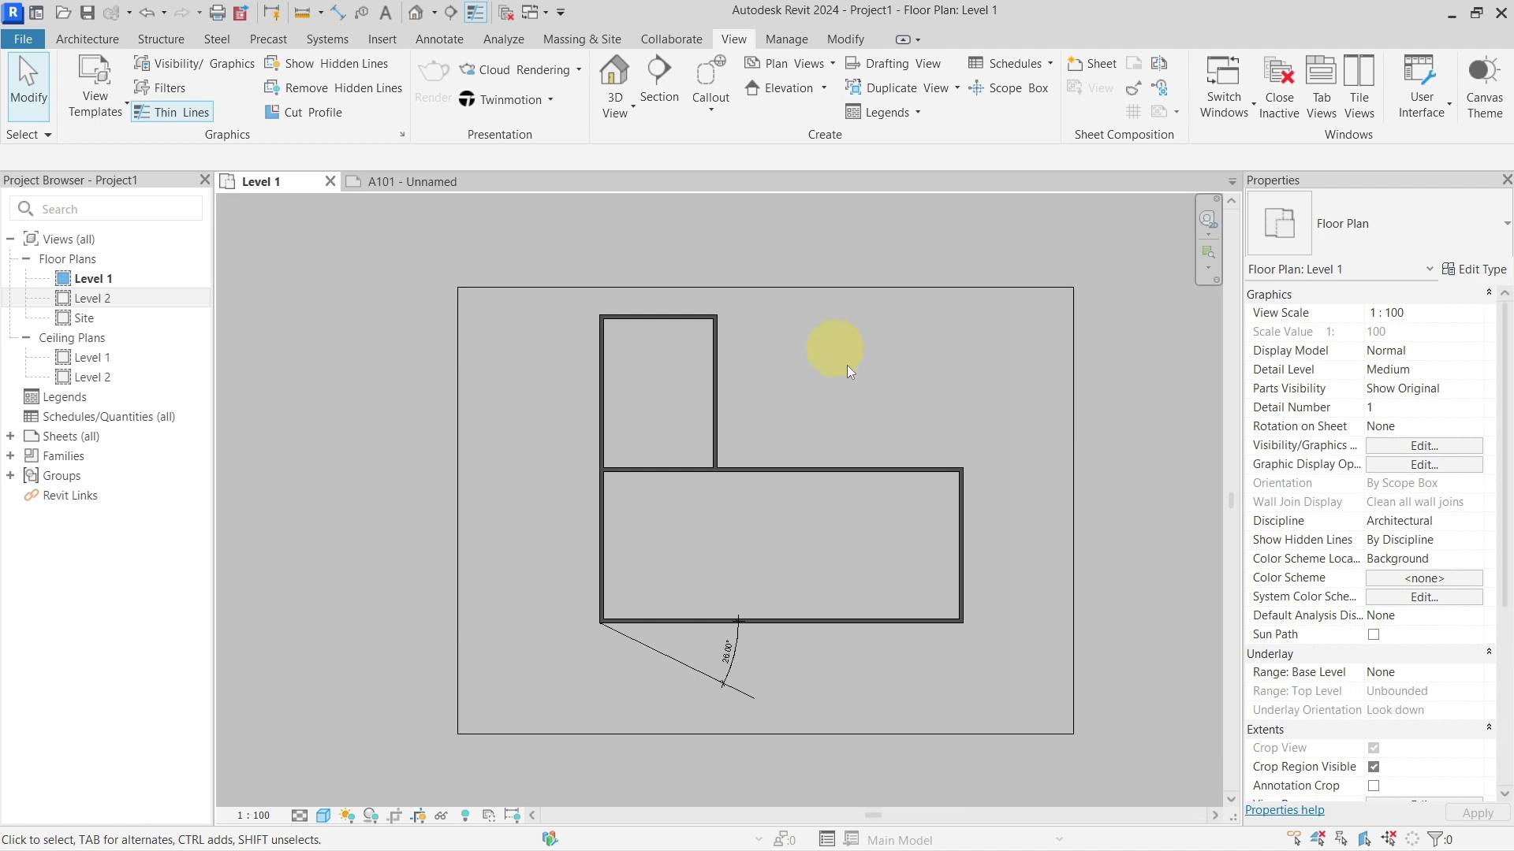
middle_click_drag(849, 370, 825, 343)
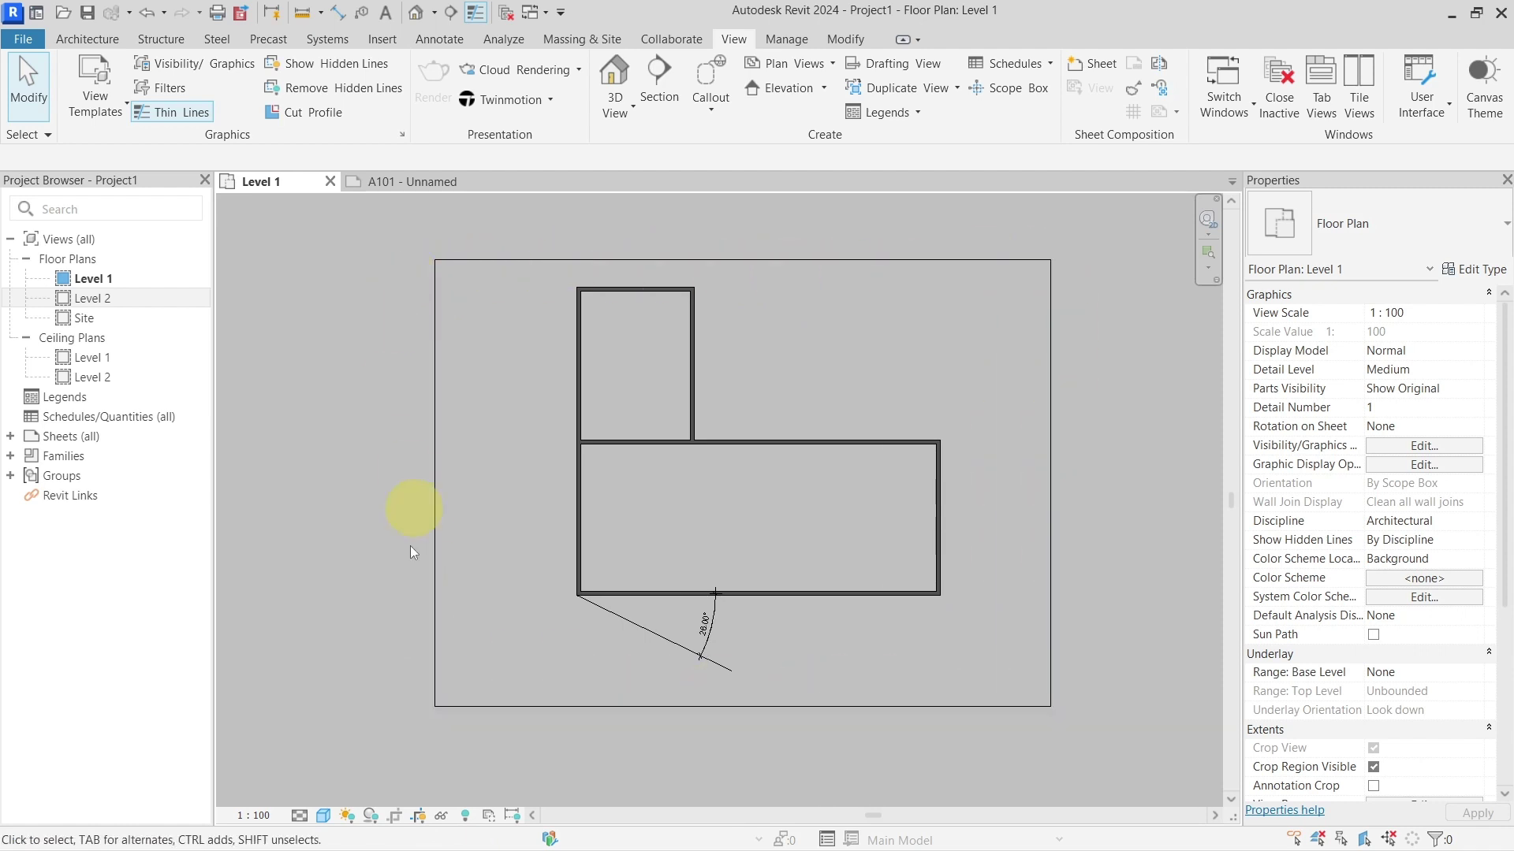
- In the Level 2 floor plan, extend the scope box's upper edge slightly outward from the building, and deselect the box
double_click(120, 297)
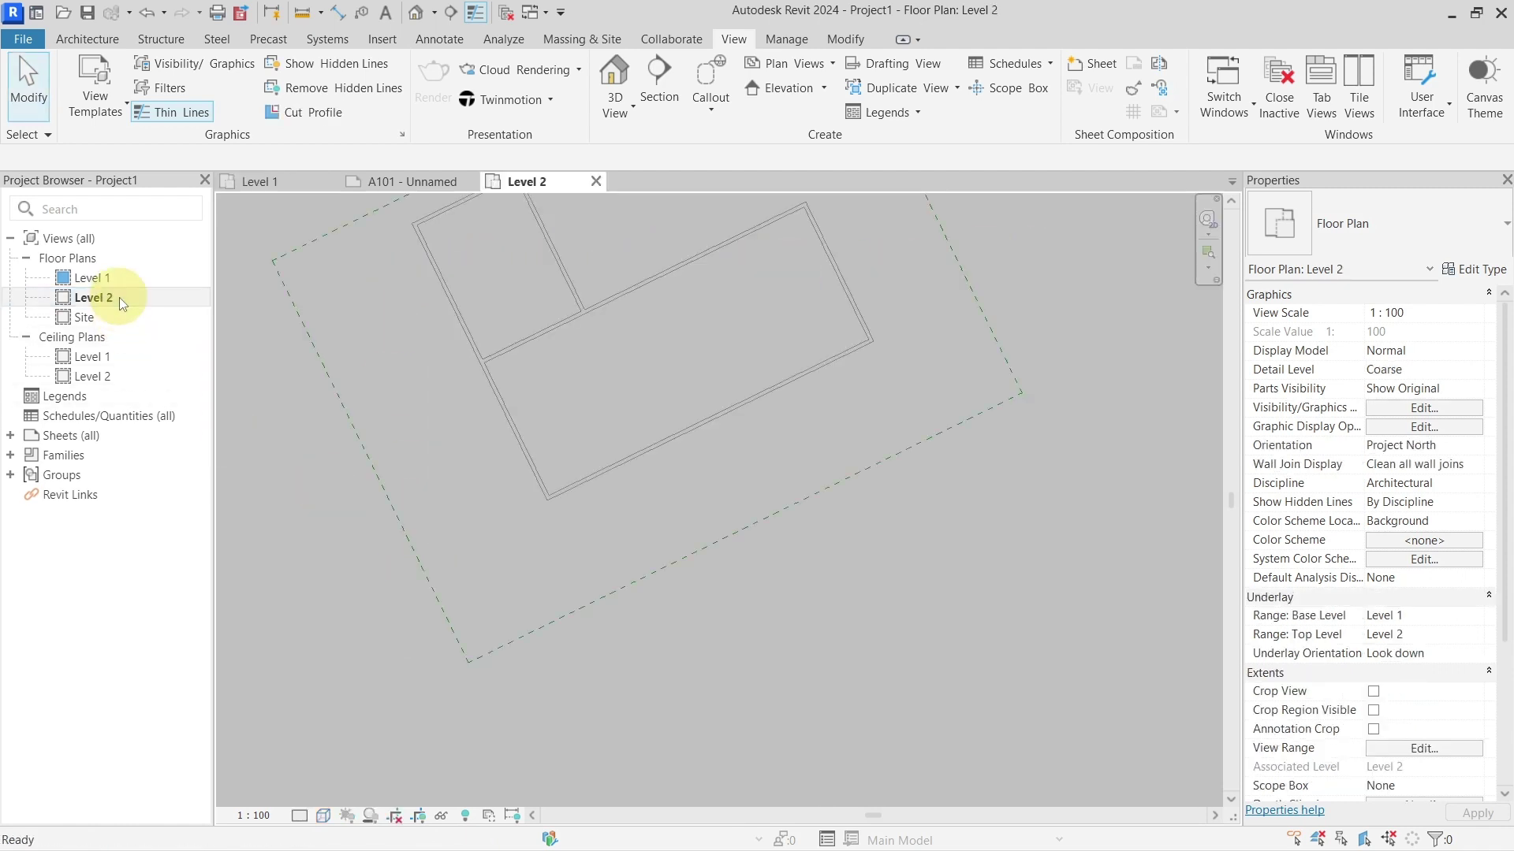
scroll(687, 509, "down", 3)
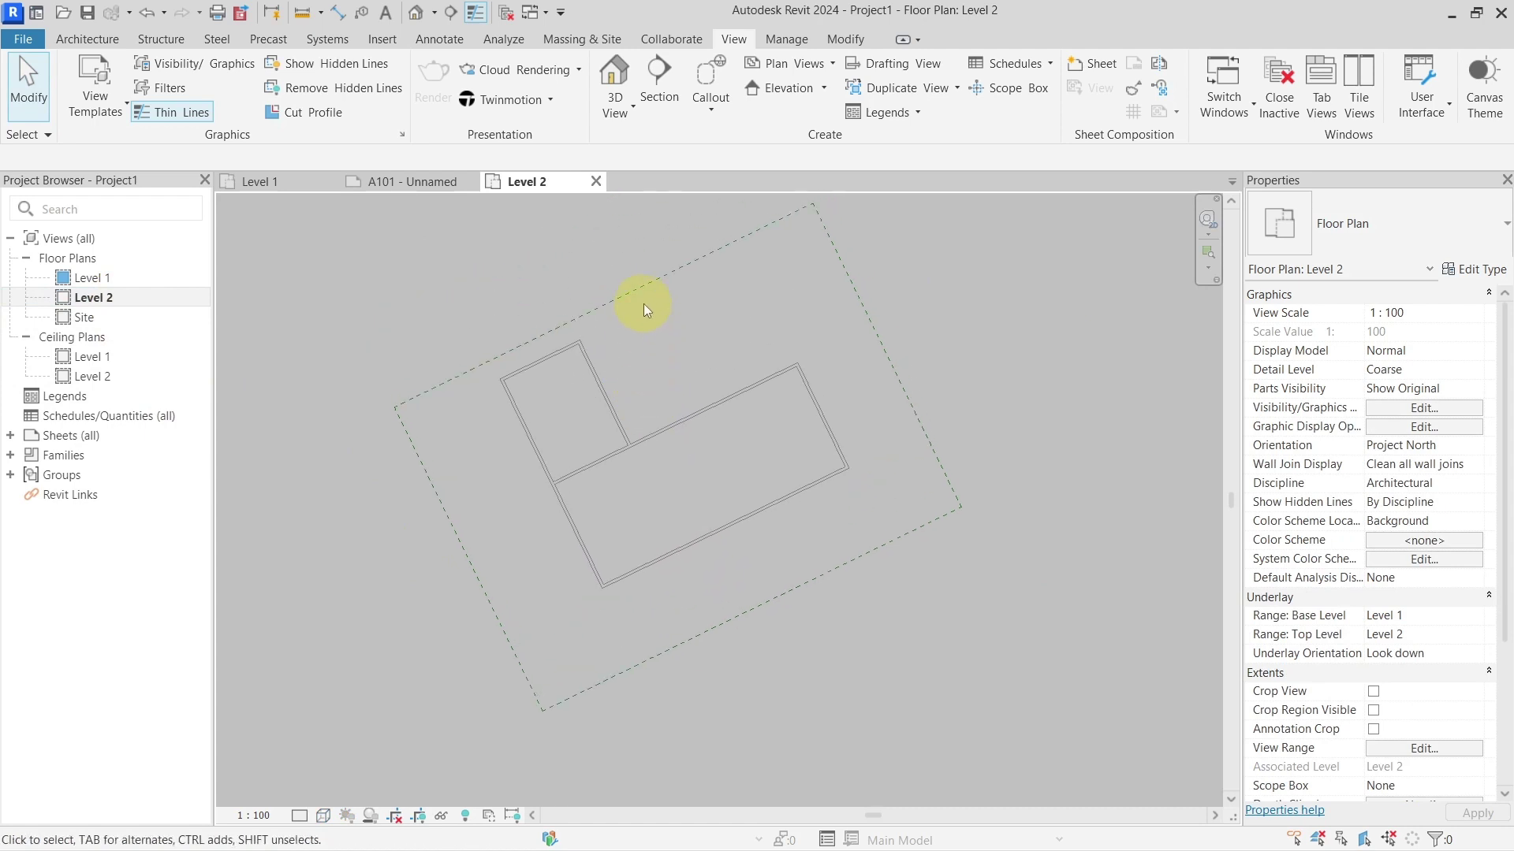
left_click(643, 294)
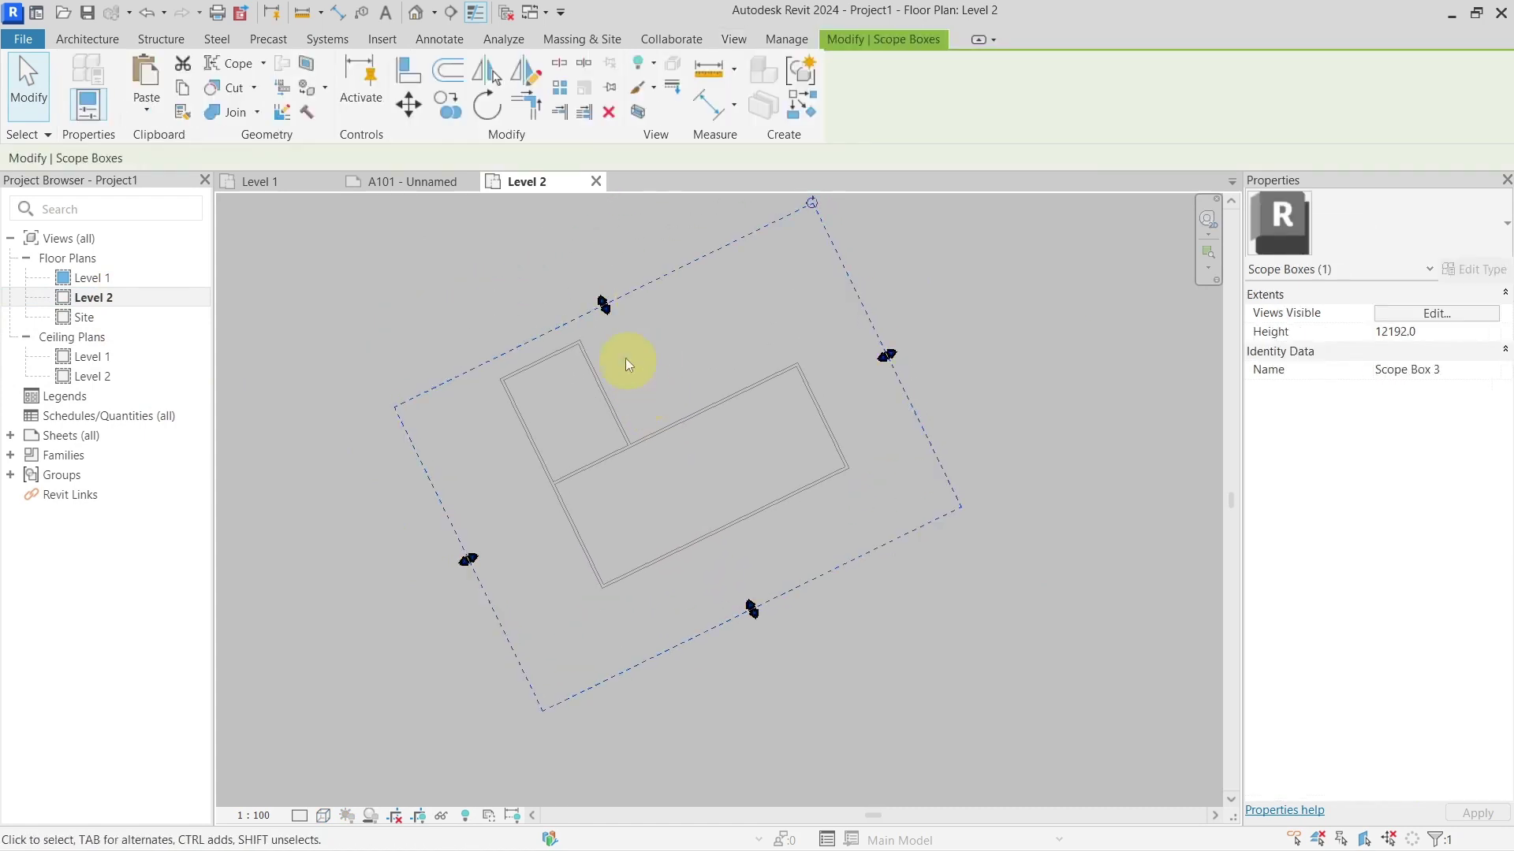
mouse_move(619, 307)
left_mouse_down()
mouse_move(604, 304)
mouse_move(628, 358)
mouse_move(601, 298)
left_mouse_up()
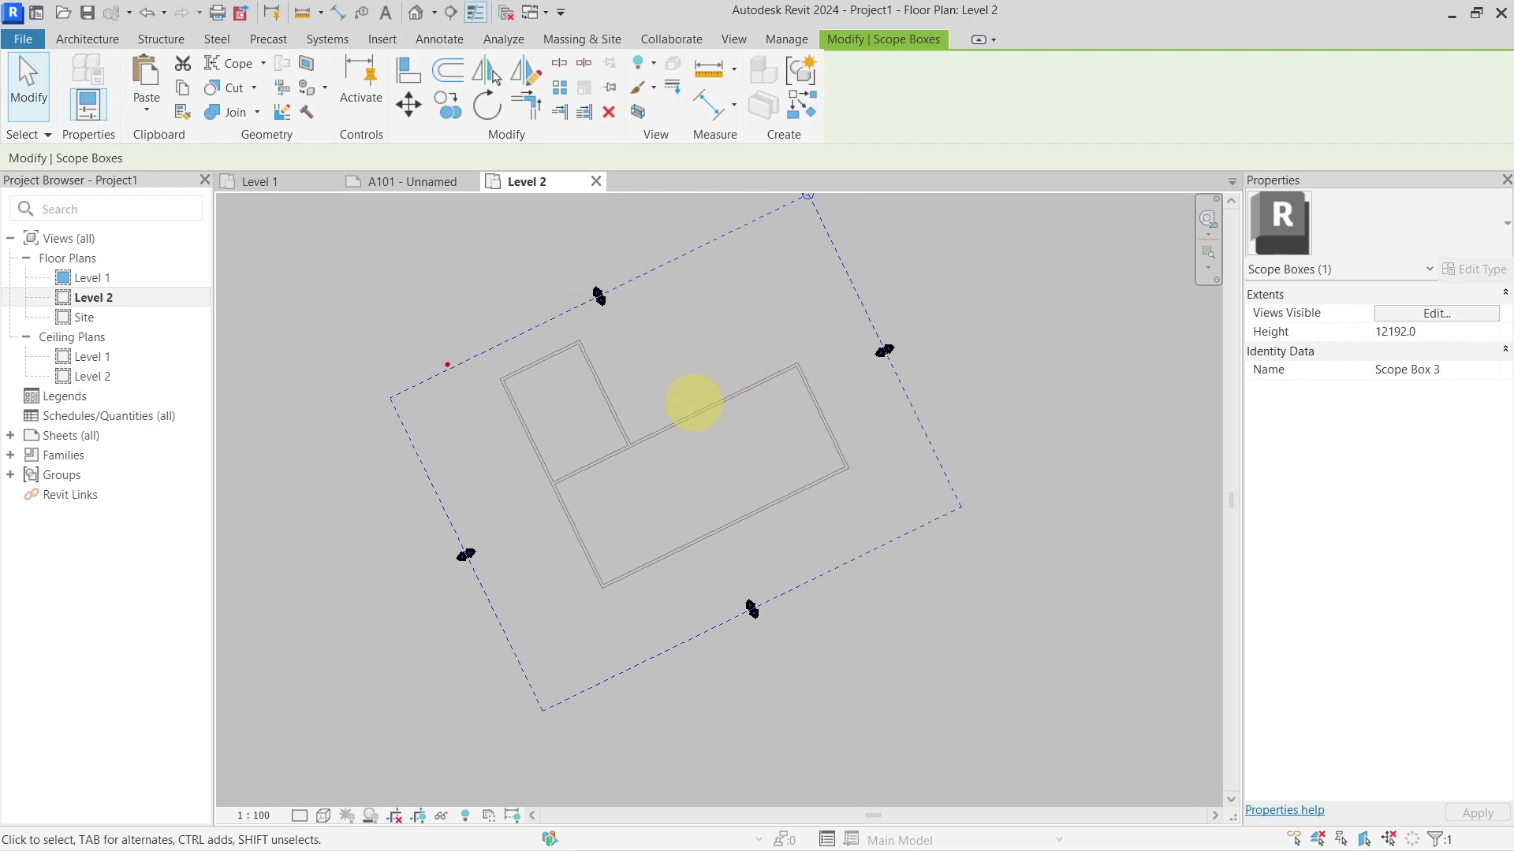
mouse_move(447, 365)
left_mouse_down()
mouse_move(571, 611)
mouse_move(759, 558)
mouse_move(919, 466)
mouse_move(832, 319)
mouse_move(639, 394)
mouse_move(603, 292)
mouse_move(465, 341)
mouse_move(446, 365)
left_mouse_up()
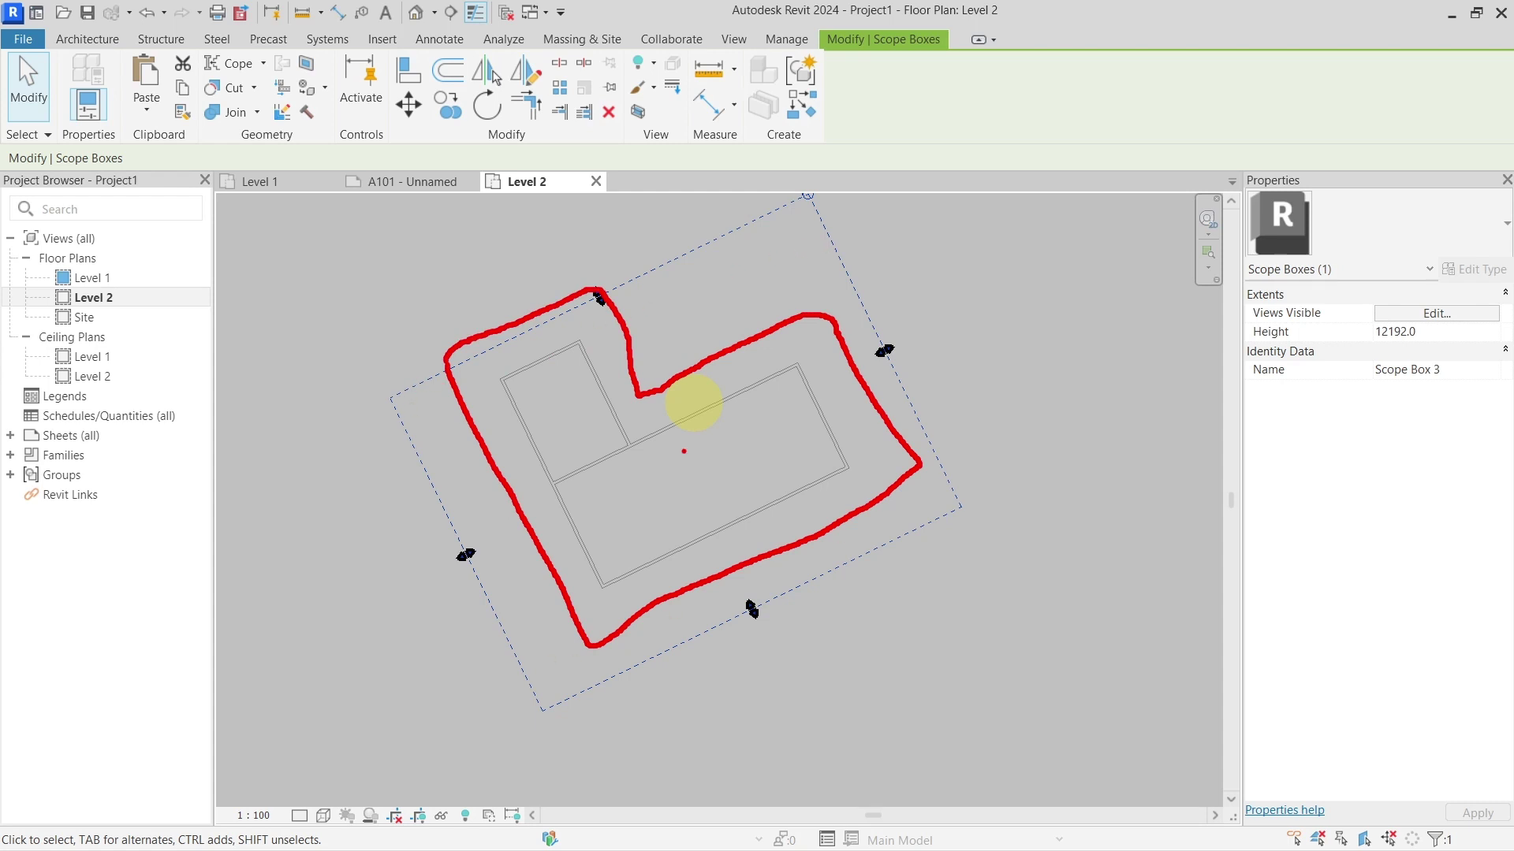
key("Escape")
left_click(683, 450)
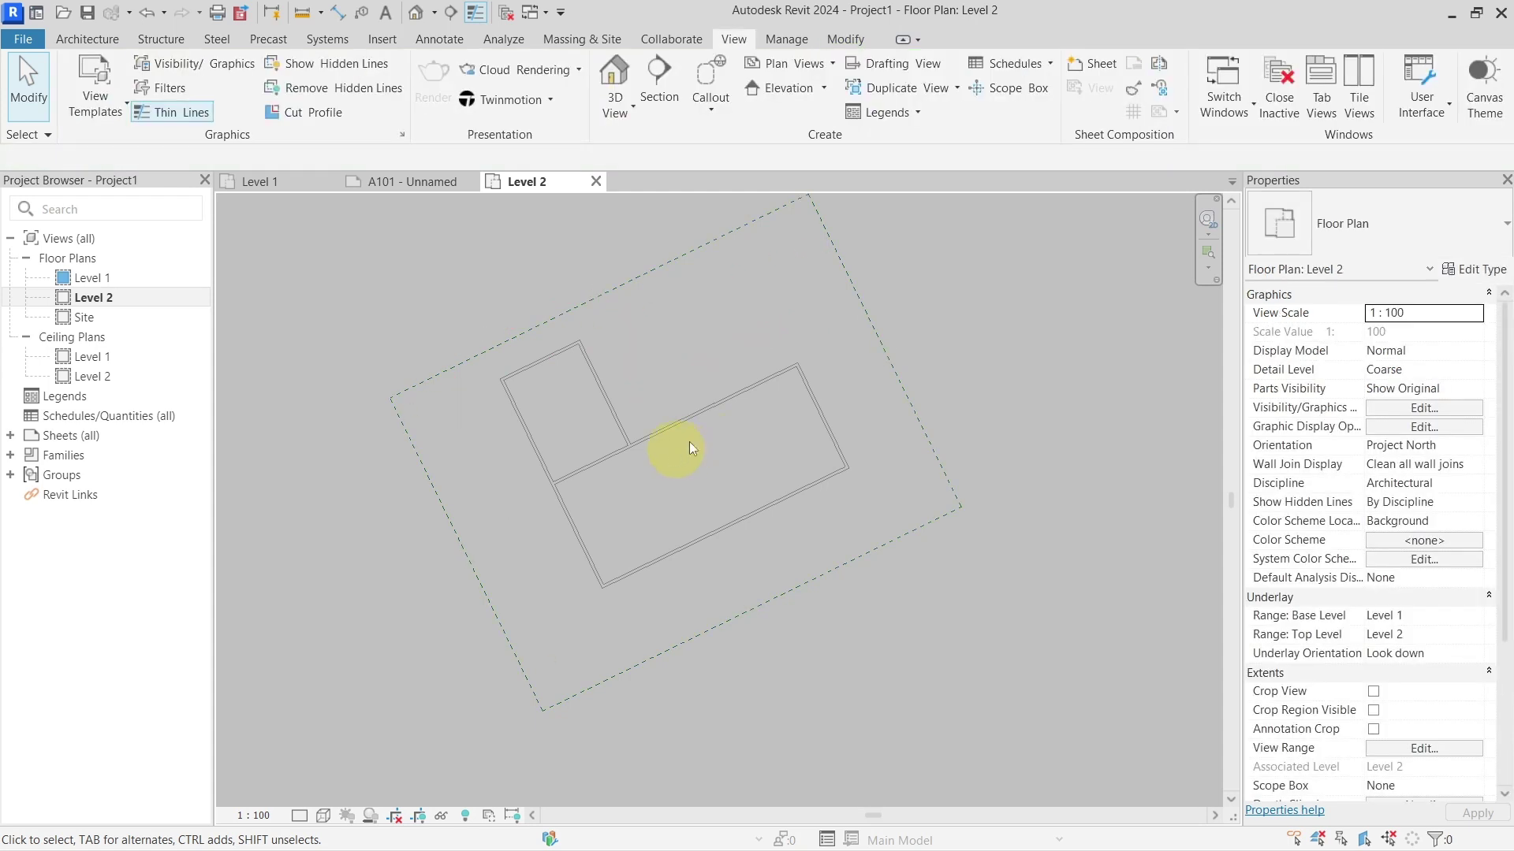
- Set the Level 1 floor plan's Scope Box to None
left_click(293, 183)
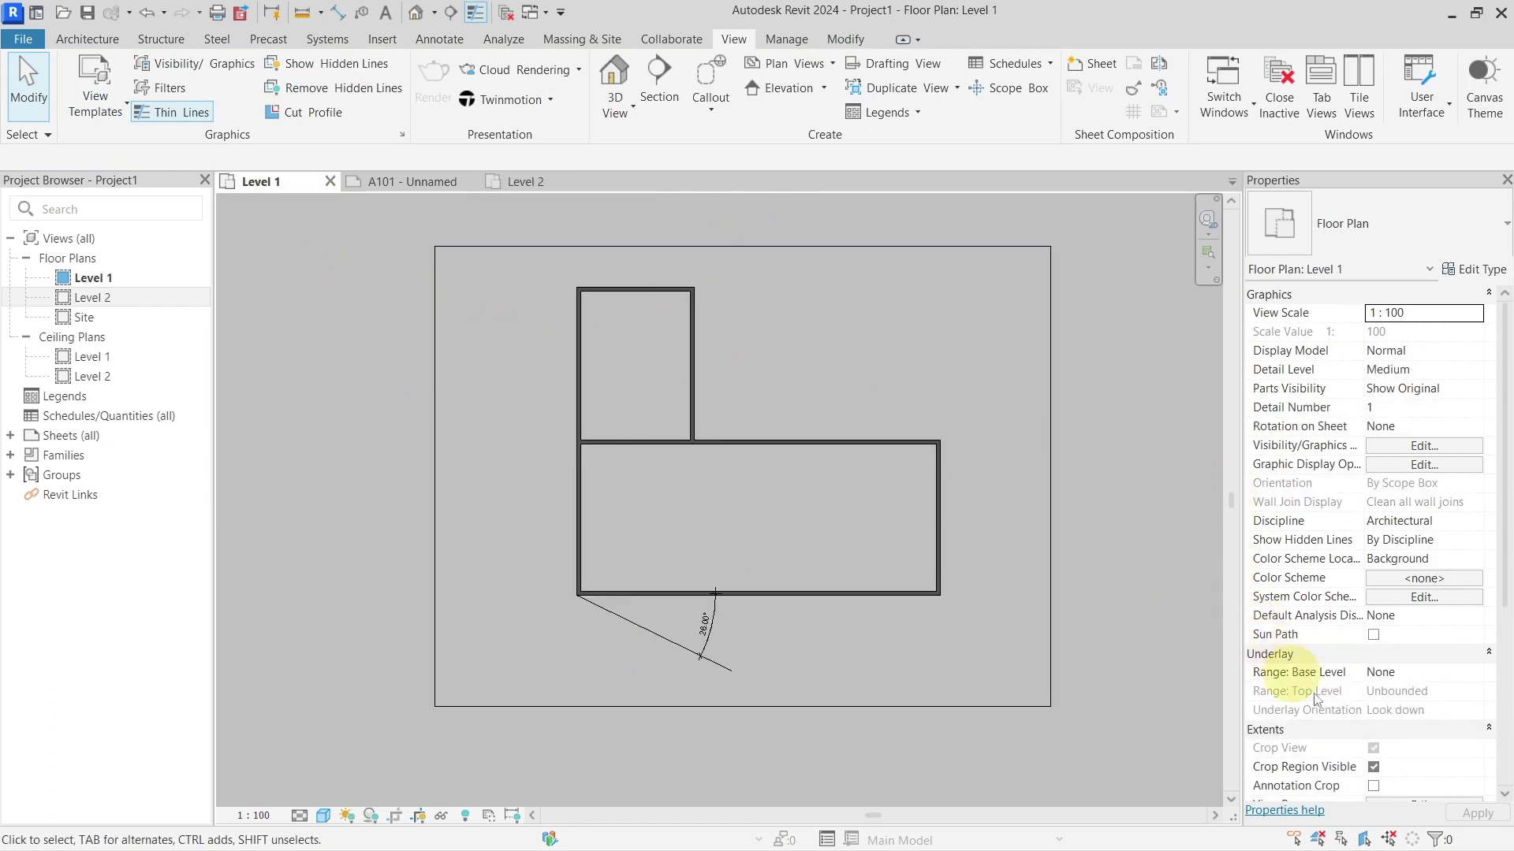
scroll(1427, 635, "down", 3)
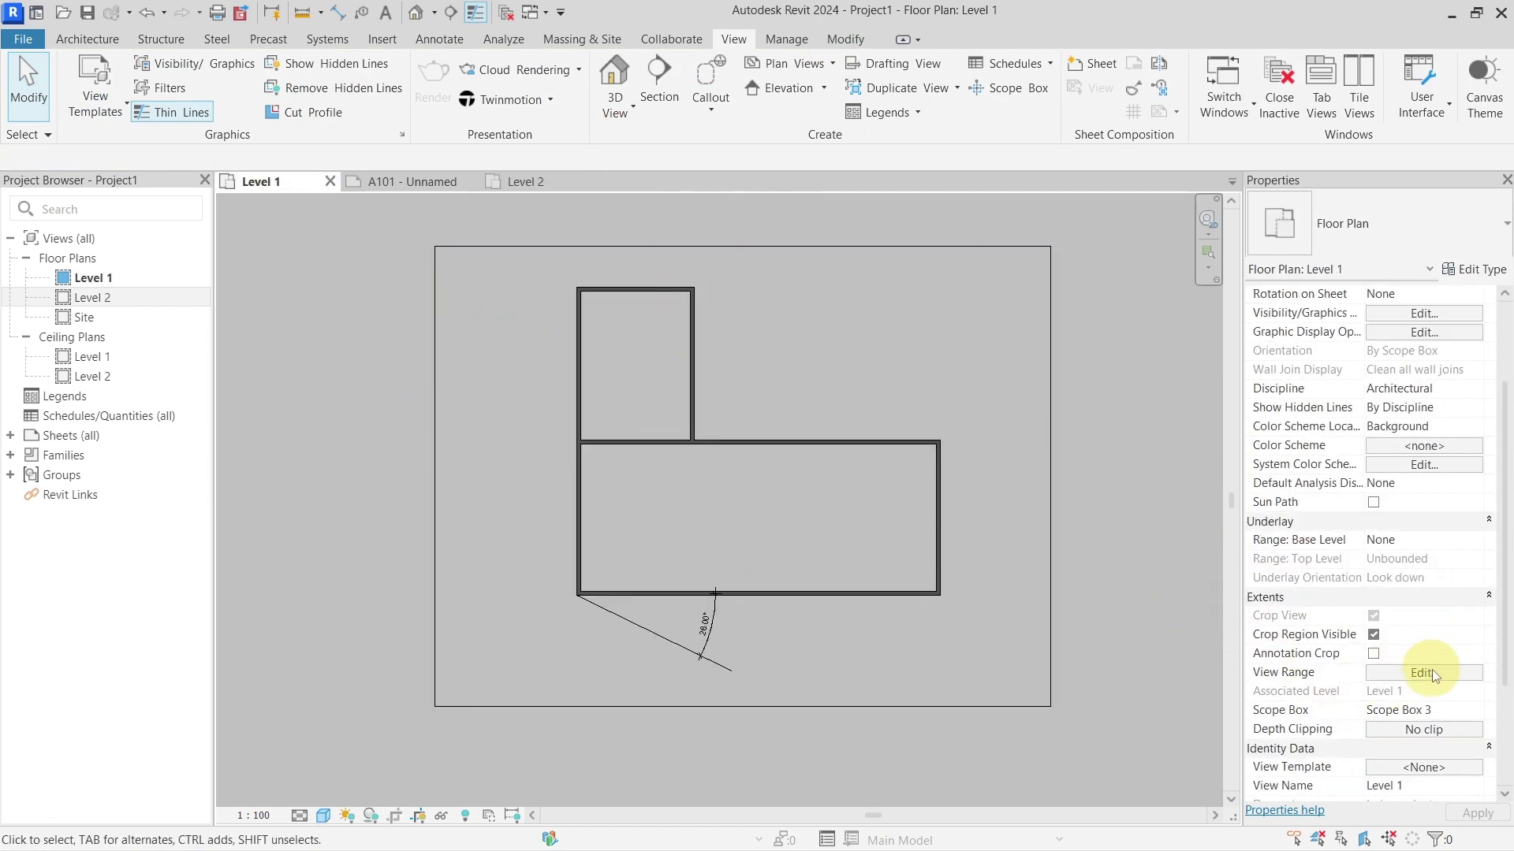
left_click(1443, 710)
left_click(1476, 711)
left_click(1423, 728)
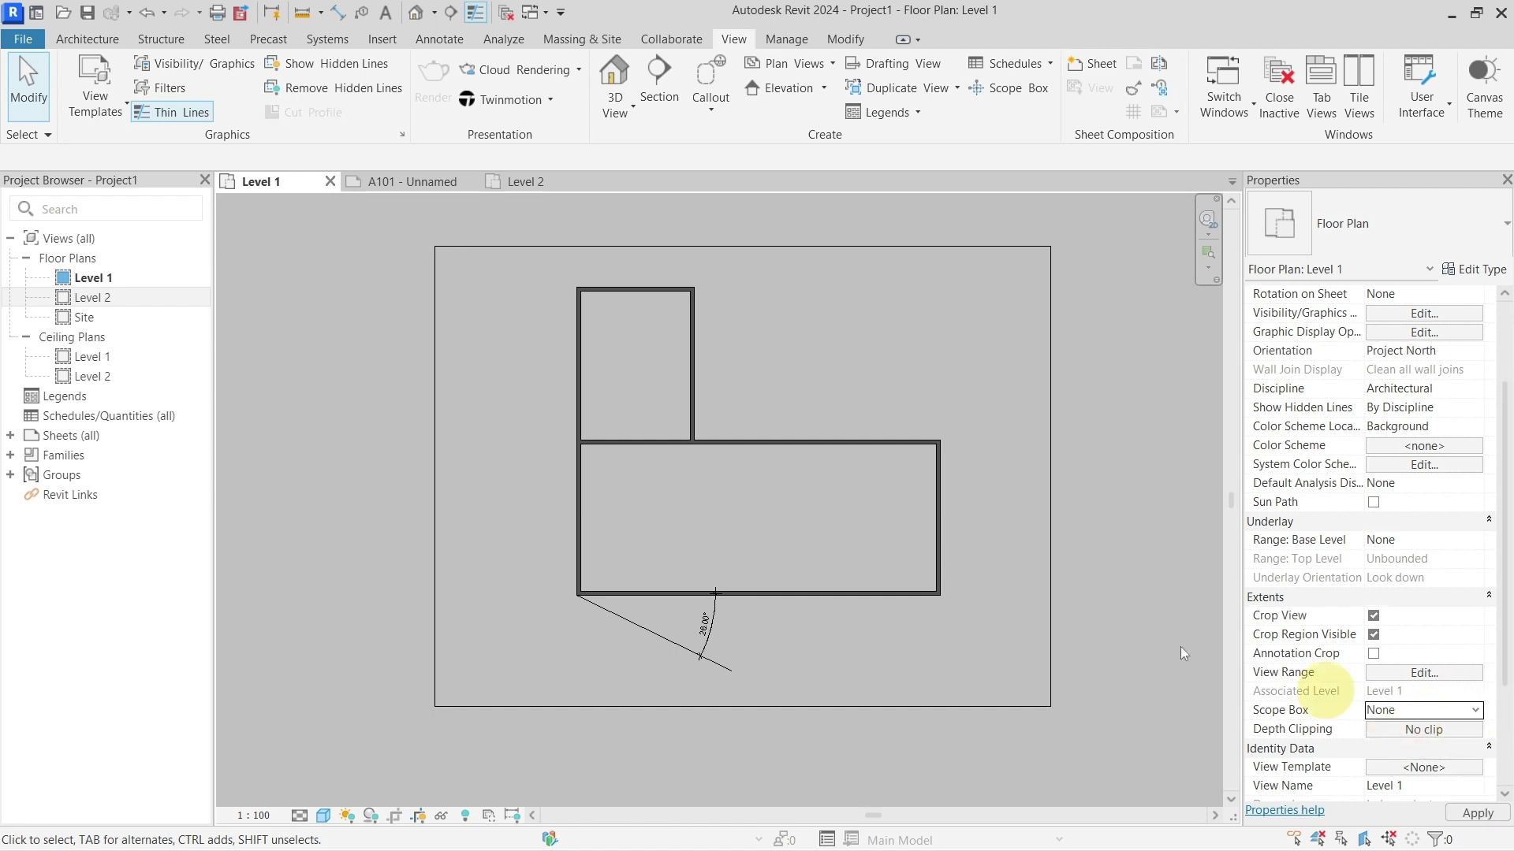
- Turn off Crop View and Crop Region Visible for the Level 1 floor plan
left_click(1373, 616)
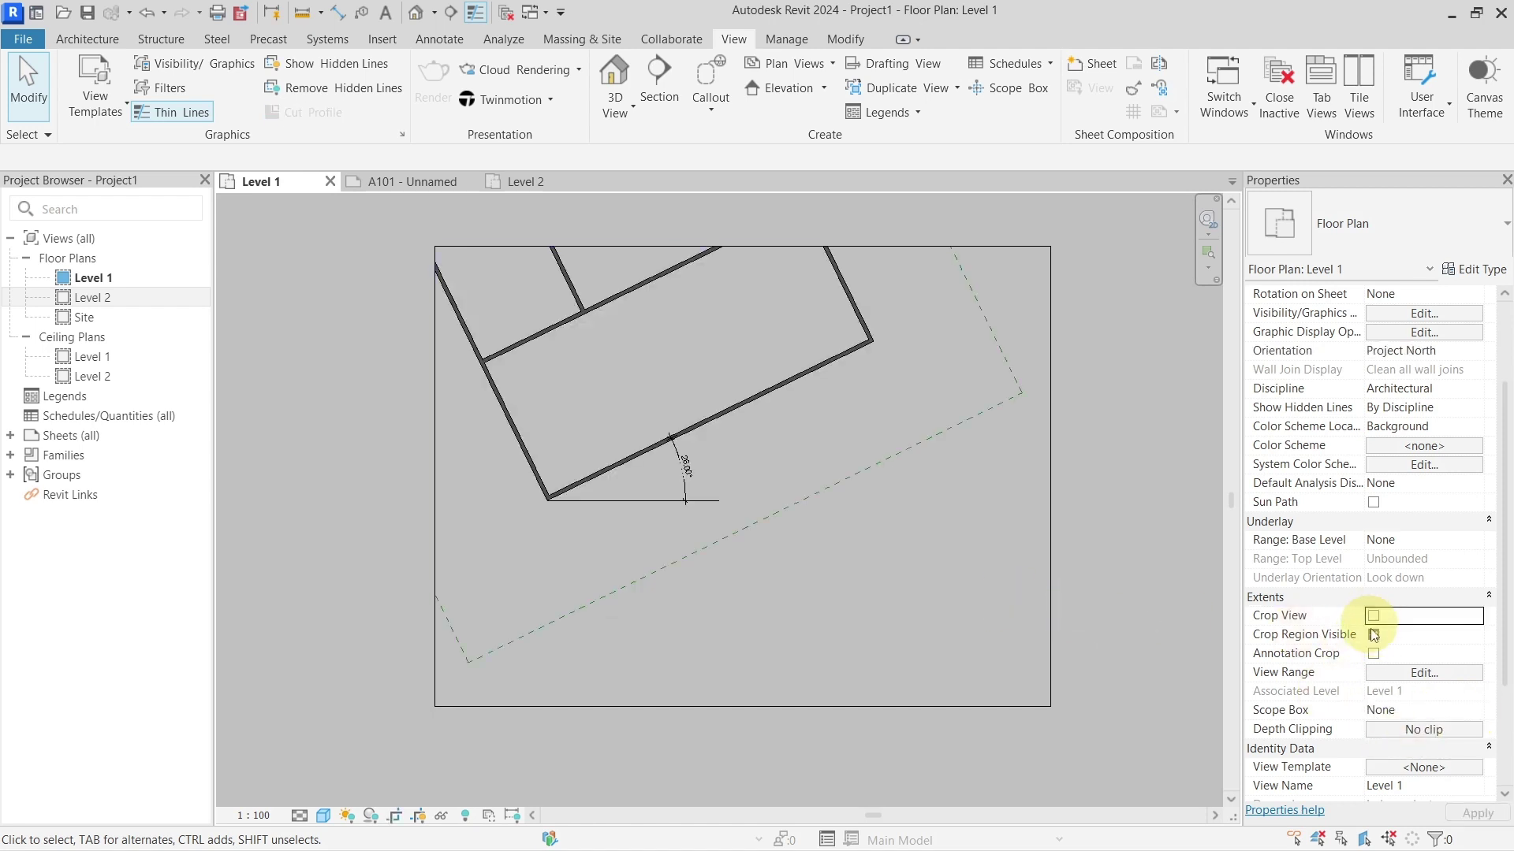
left_click(1373, 635)
scroll(944, 585, "down", 3)
middle_click_drag(904, 494, 934, 526)
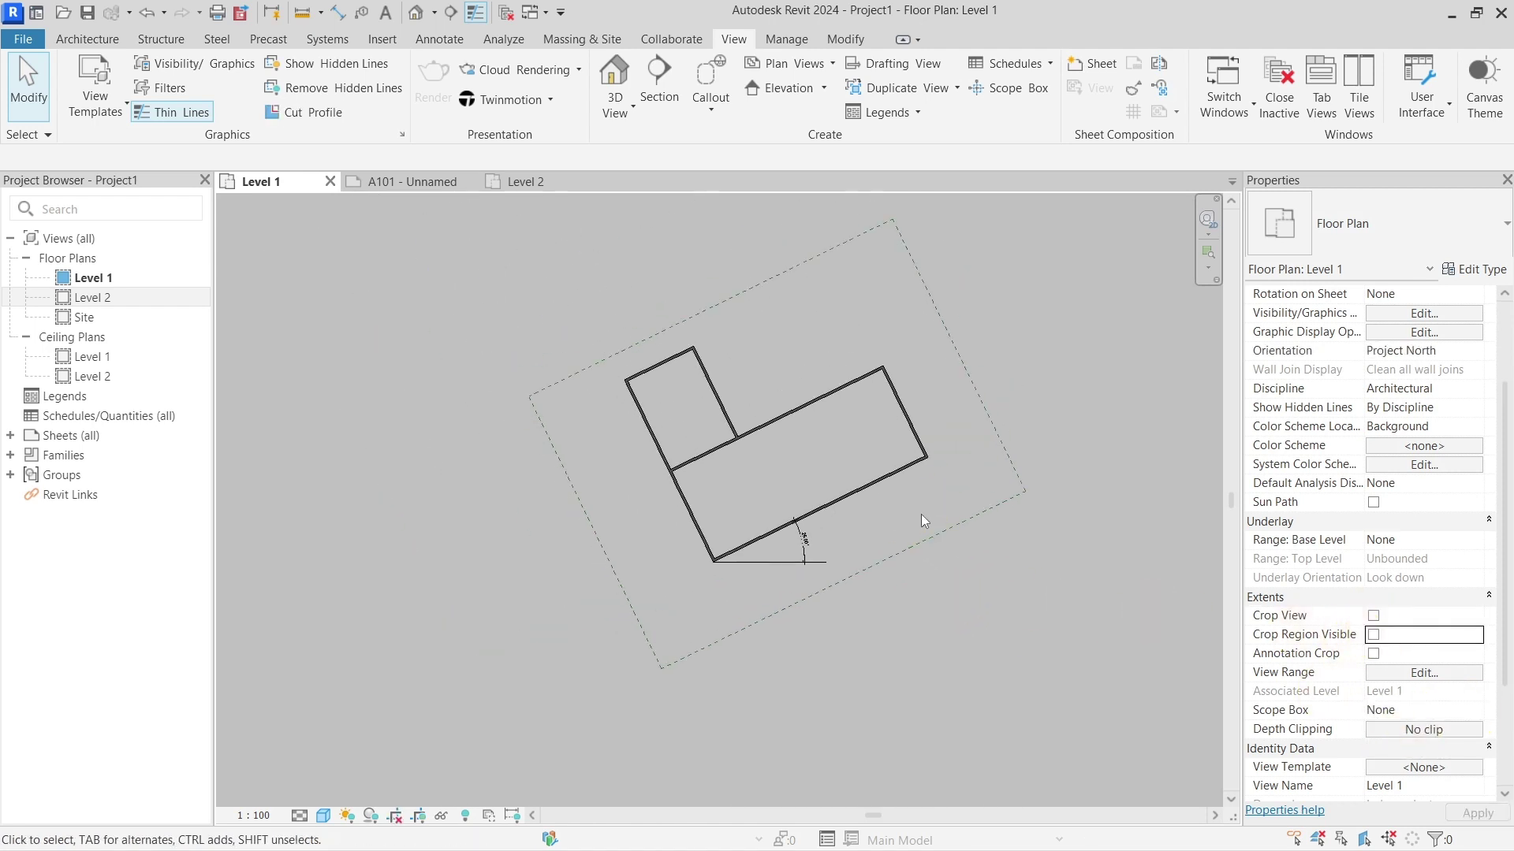
- Turn on Crop View and Crop Region Visible for the Level 1 floor plan
left_click(1373, 616)
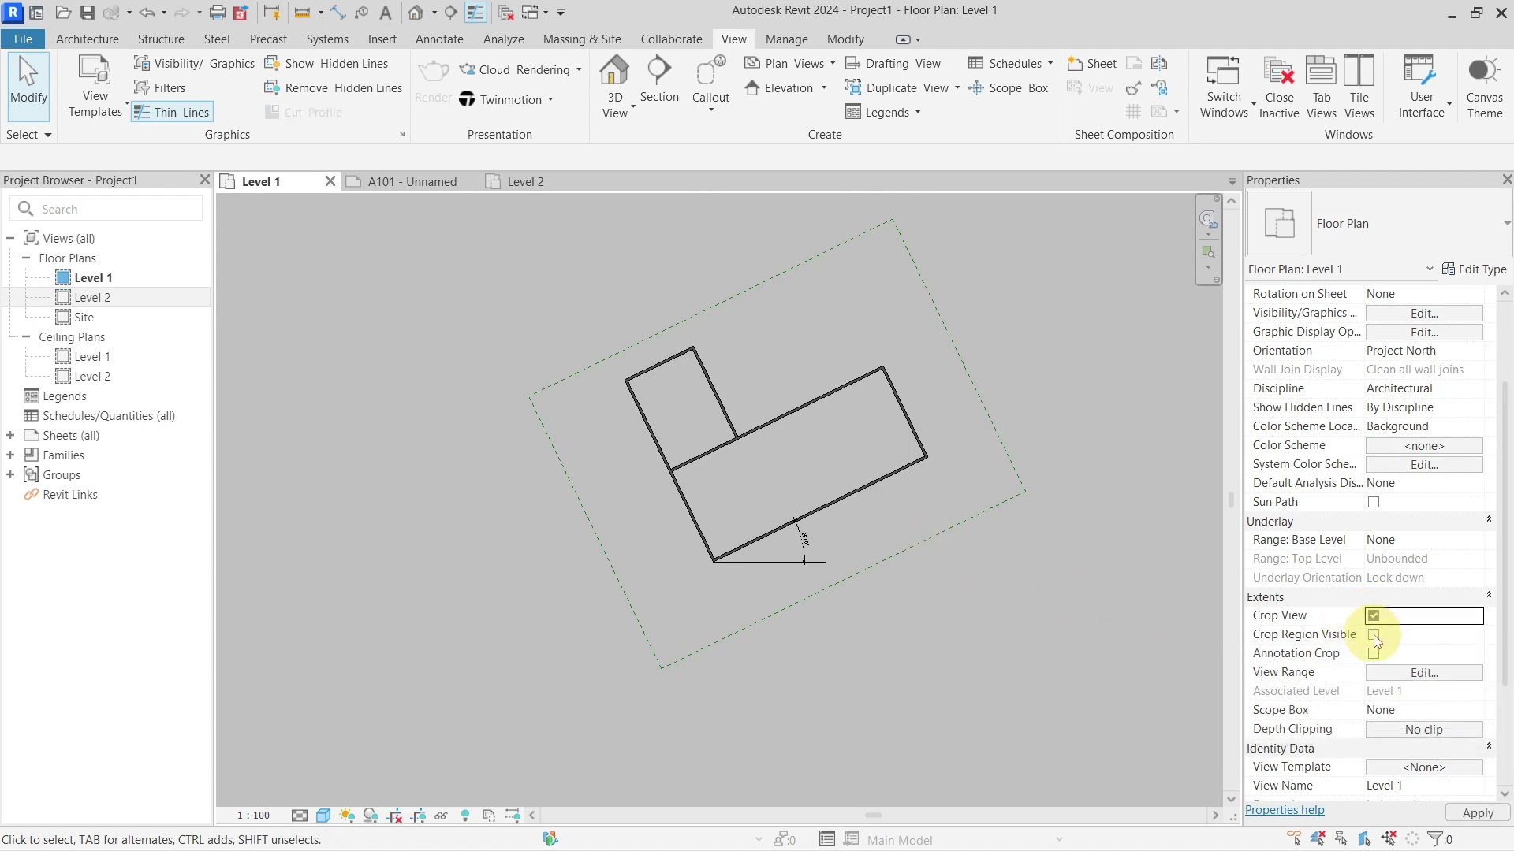
left_click(1373, 635)
middle_click_drag(944, 503, 907, 531)
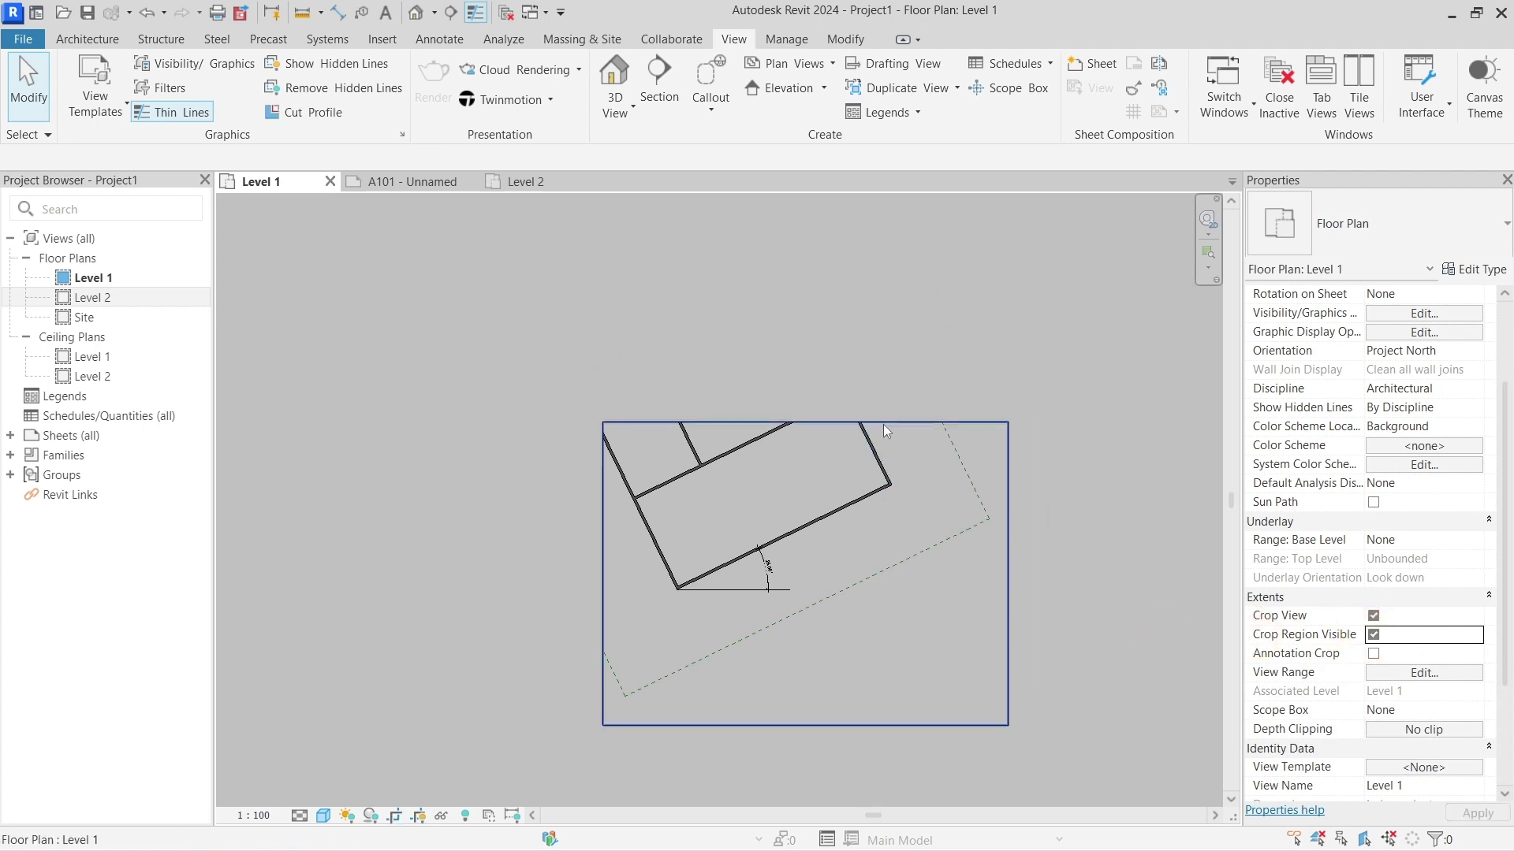
- Move the crop region up over the building so it encloses all the walls, and deselect it
left_click_drag(884, 426, 816, 314)
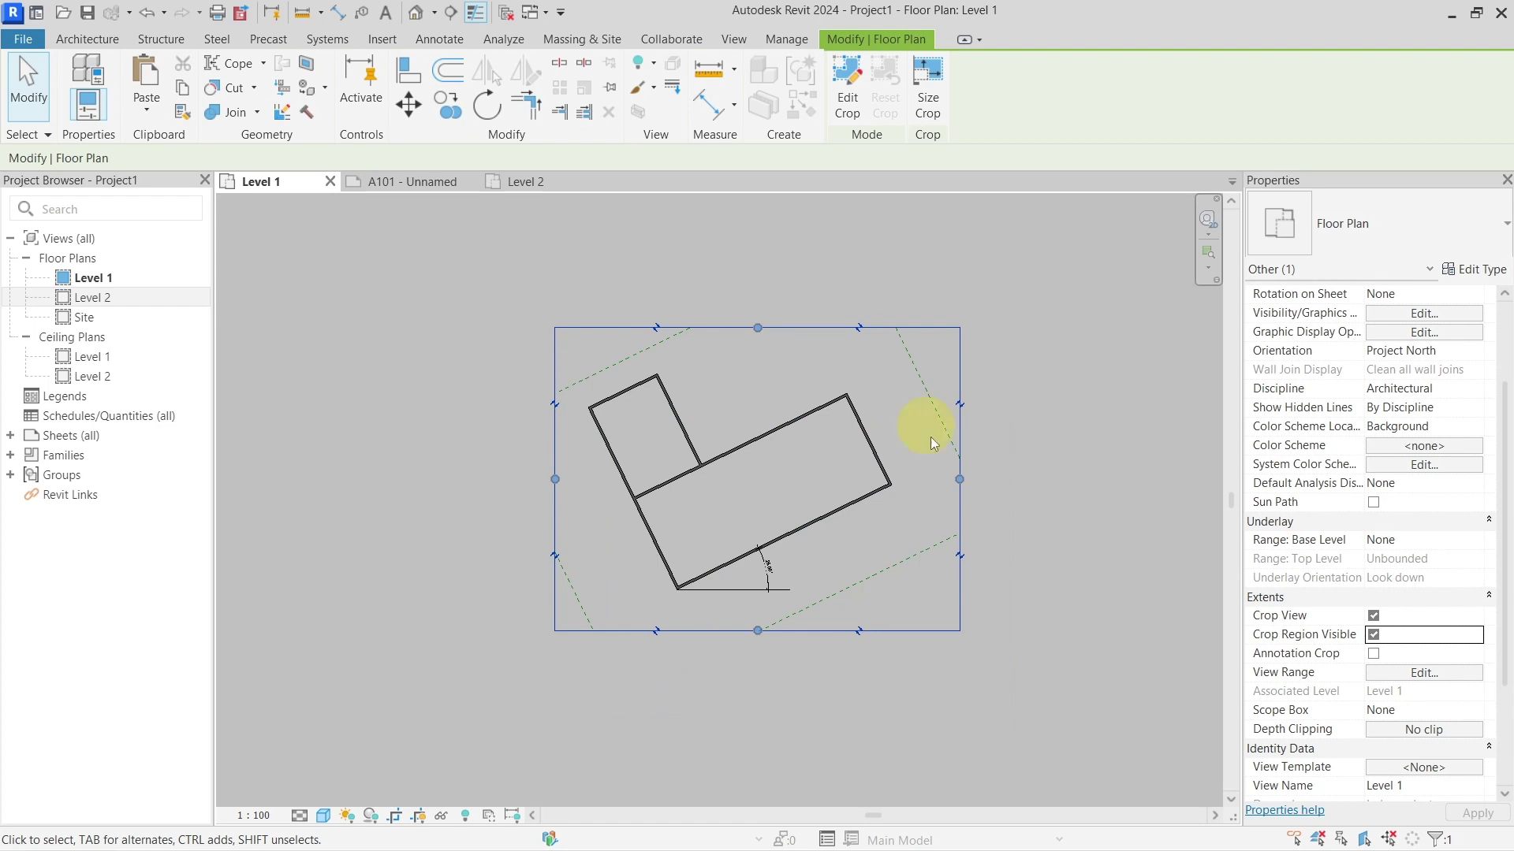
middle_click_drag(916, 440, 873, 389)
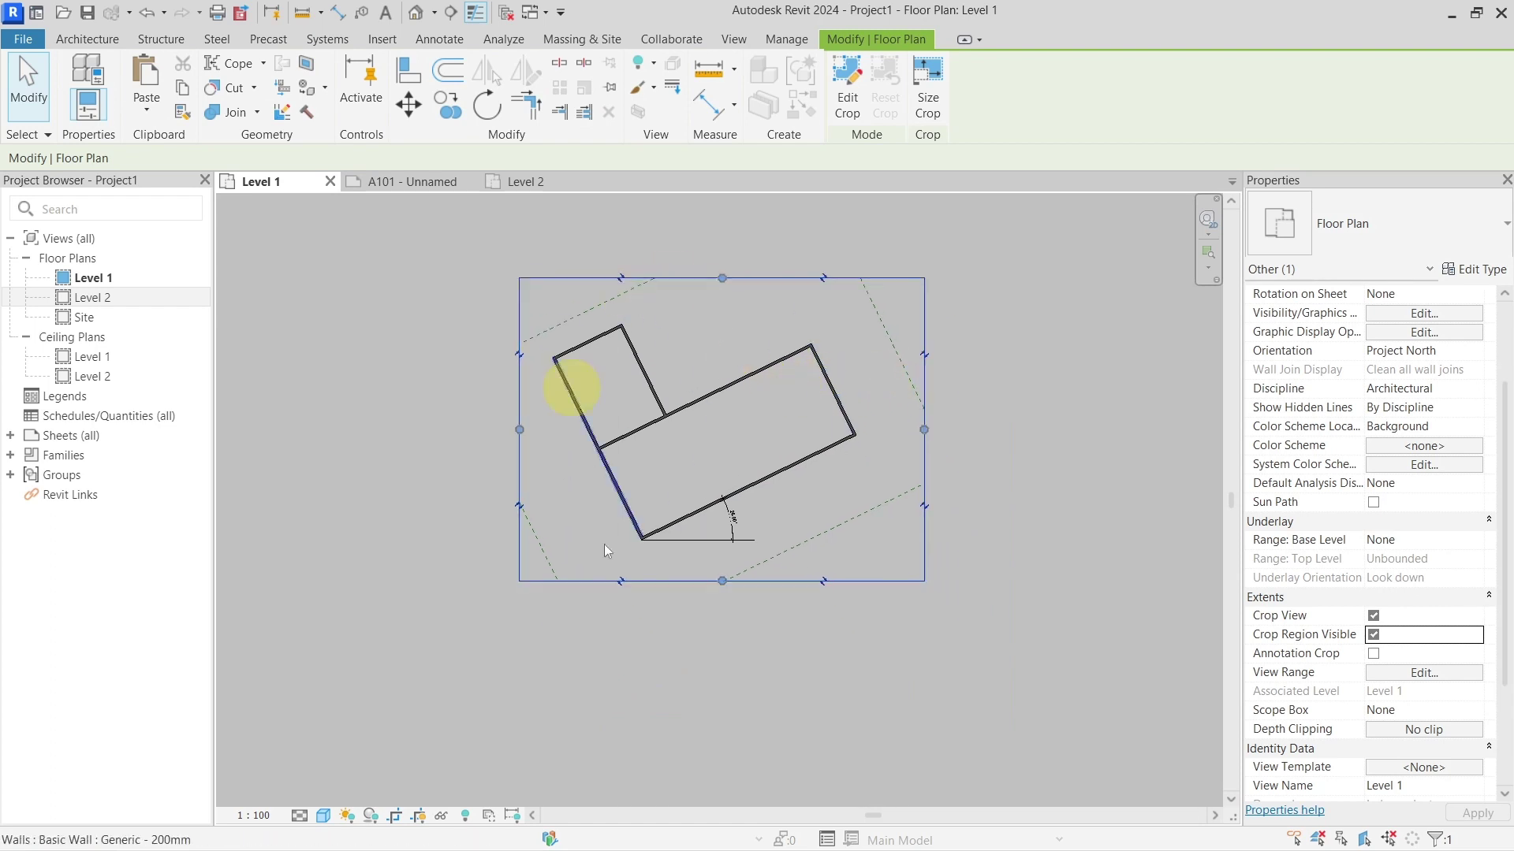
scroll(726, 487, "up", 2)
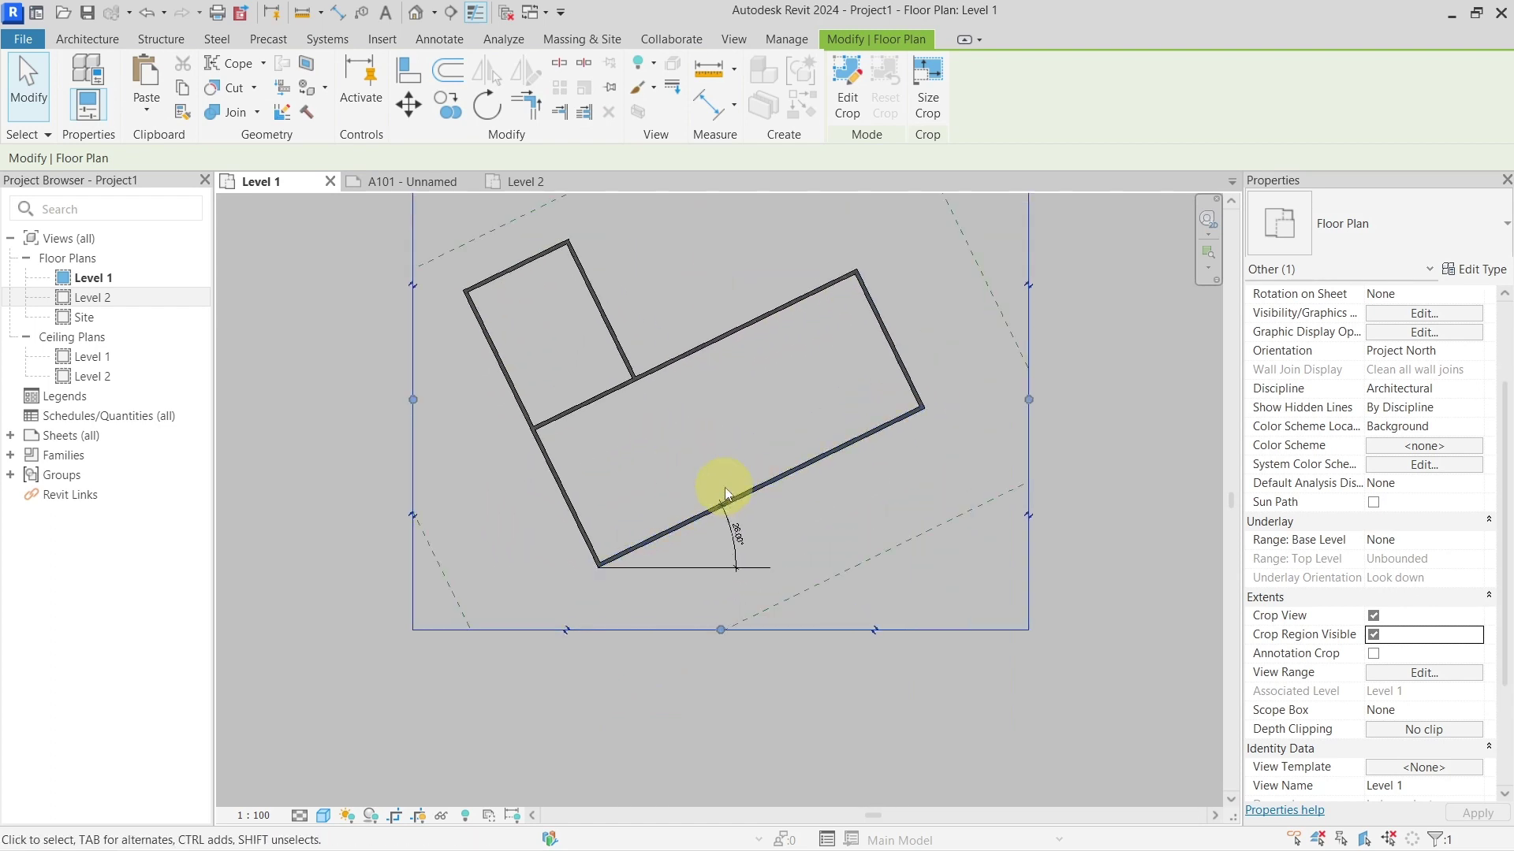
scroll(725, 487, "down", 2)
middle_click_drag(747, 354, 694, 314)
left_click(667, 456)
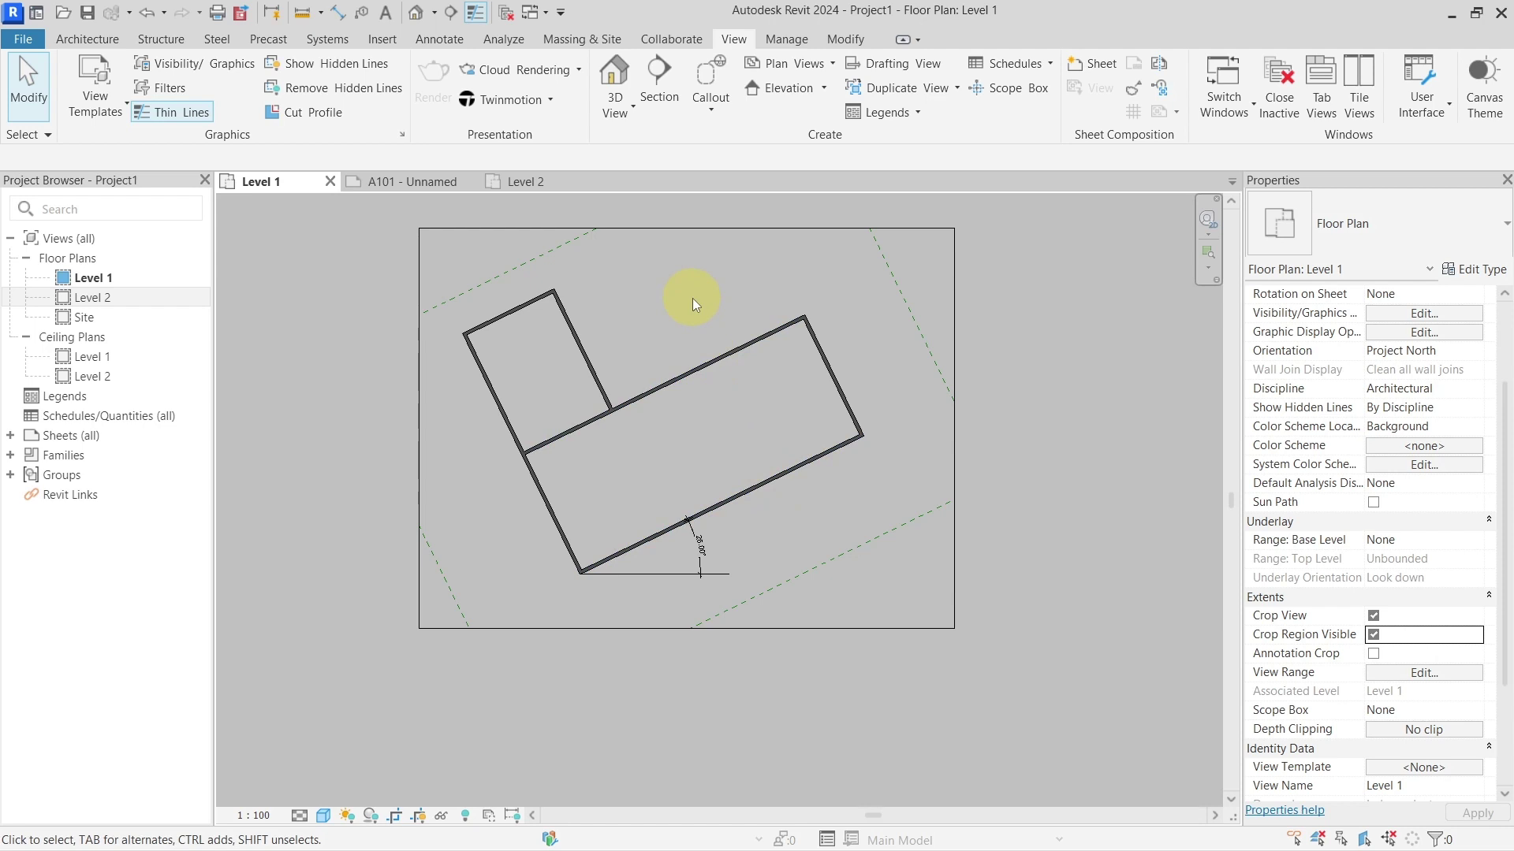
- Select the Level 1 crop region and start the Rotate command on it, keeping its centre as the rotation centre
left_click(675, 234)
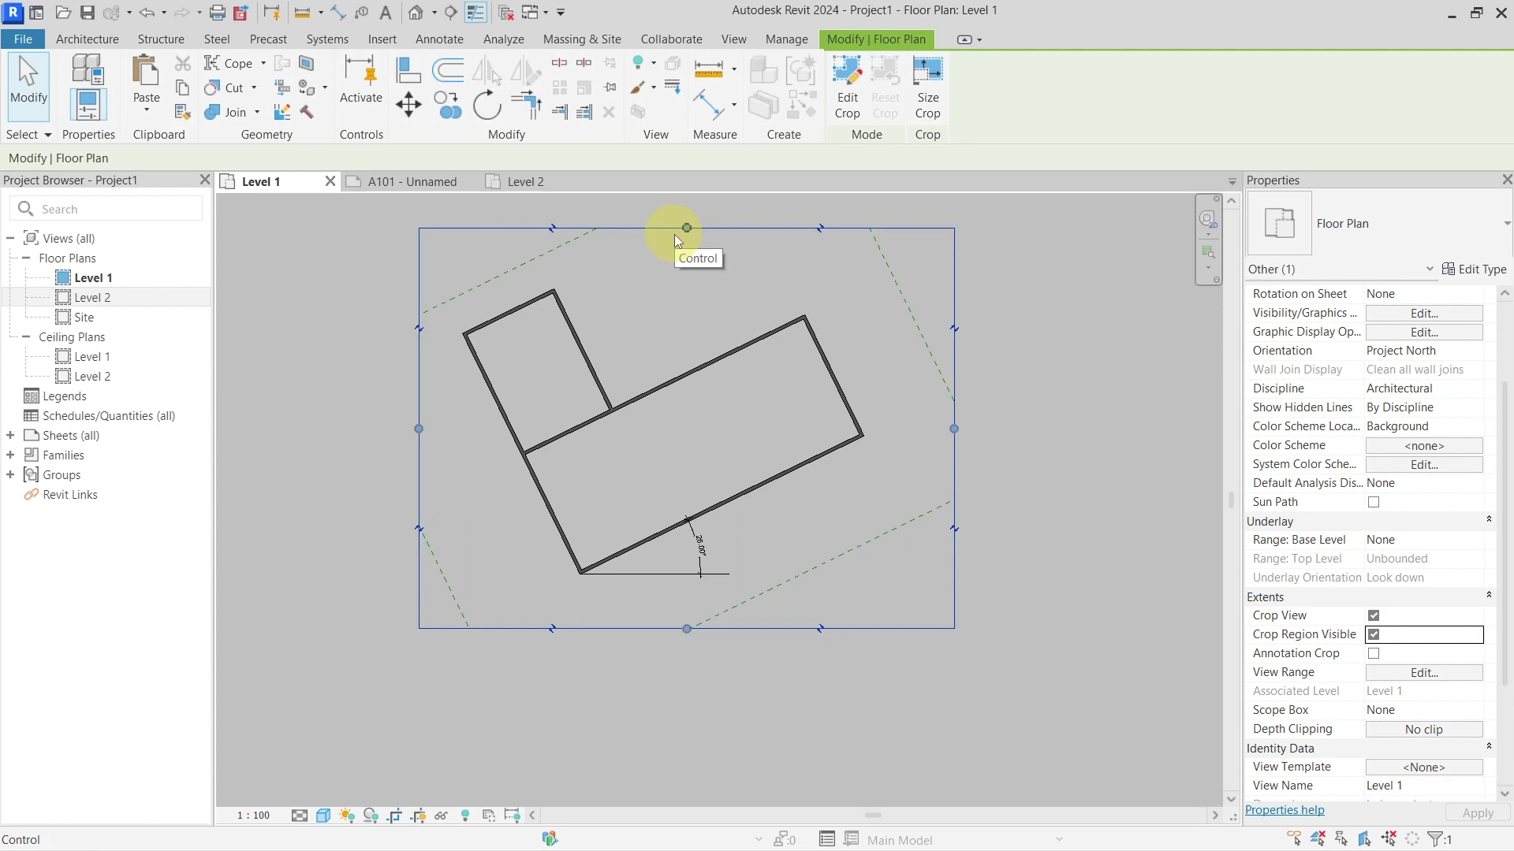
key("Escape")
left_click(775, 235)
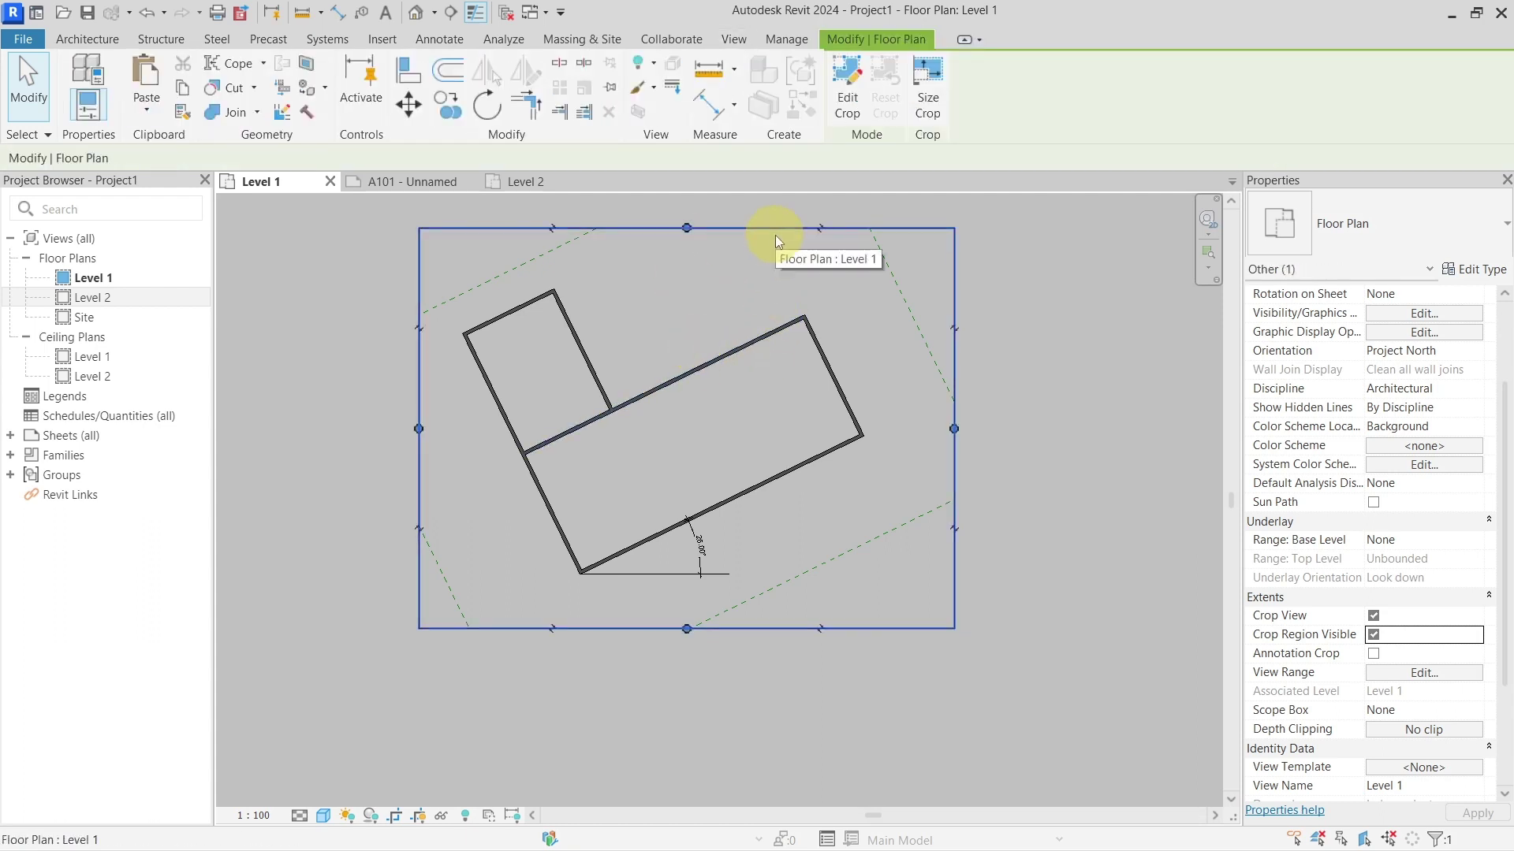
left_click(497, 113)
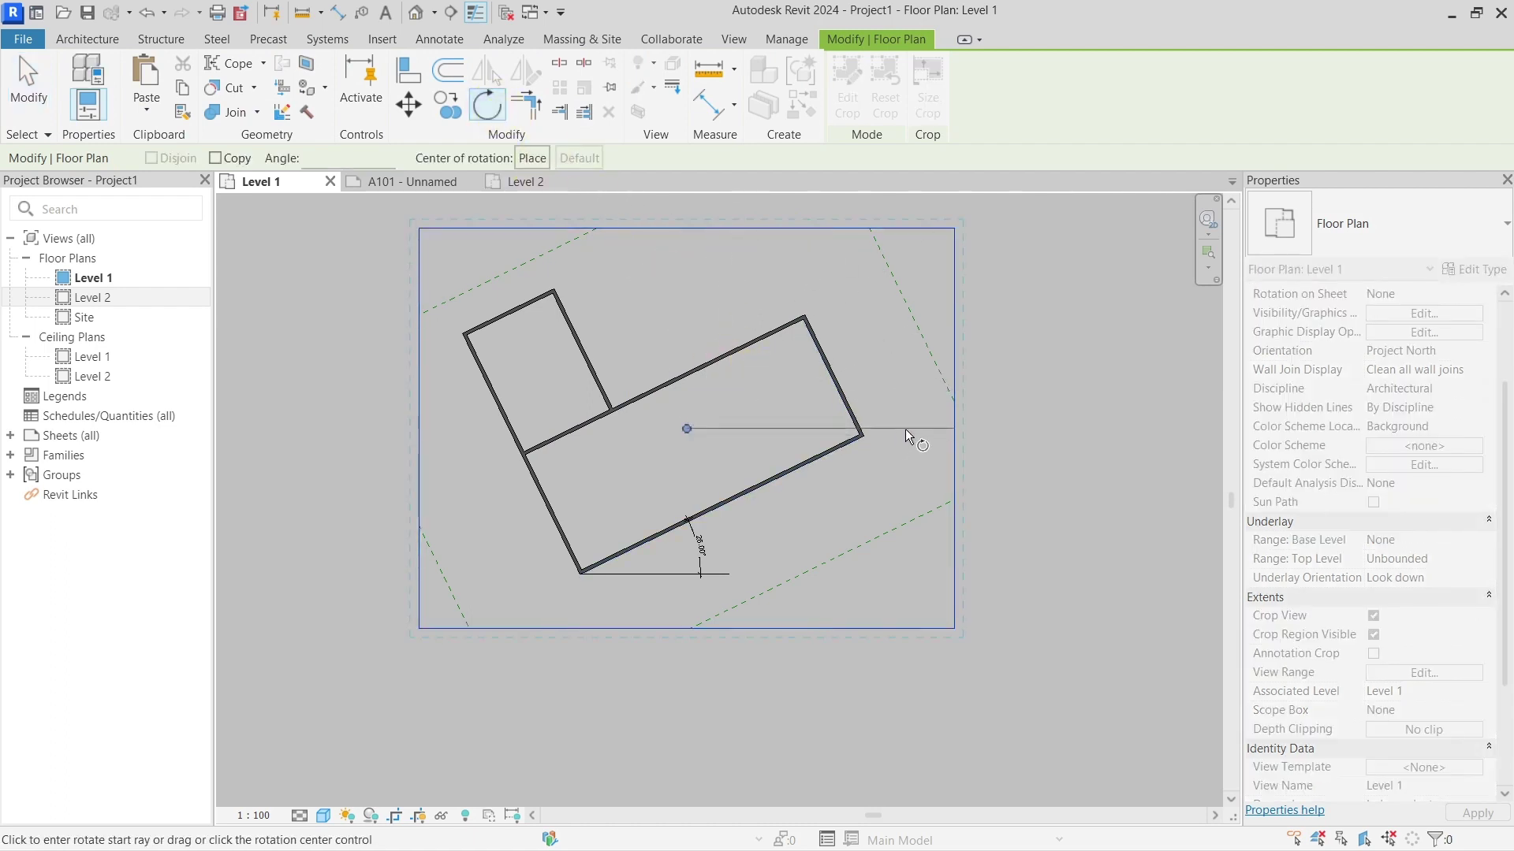
key("ctrl")
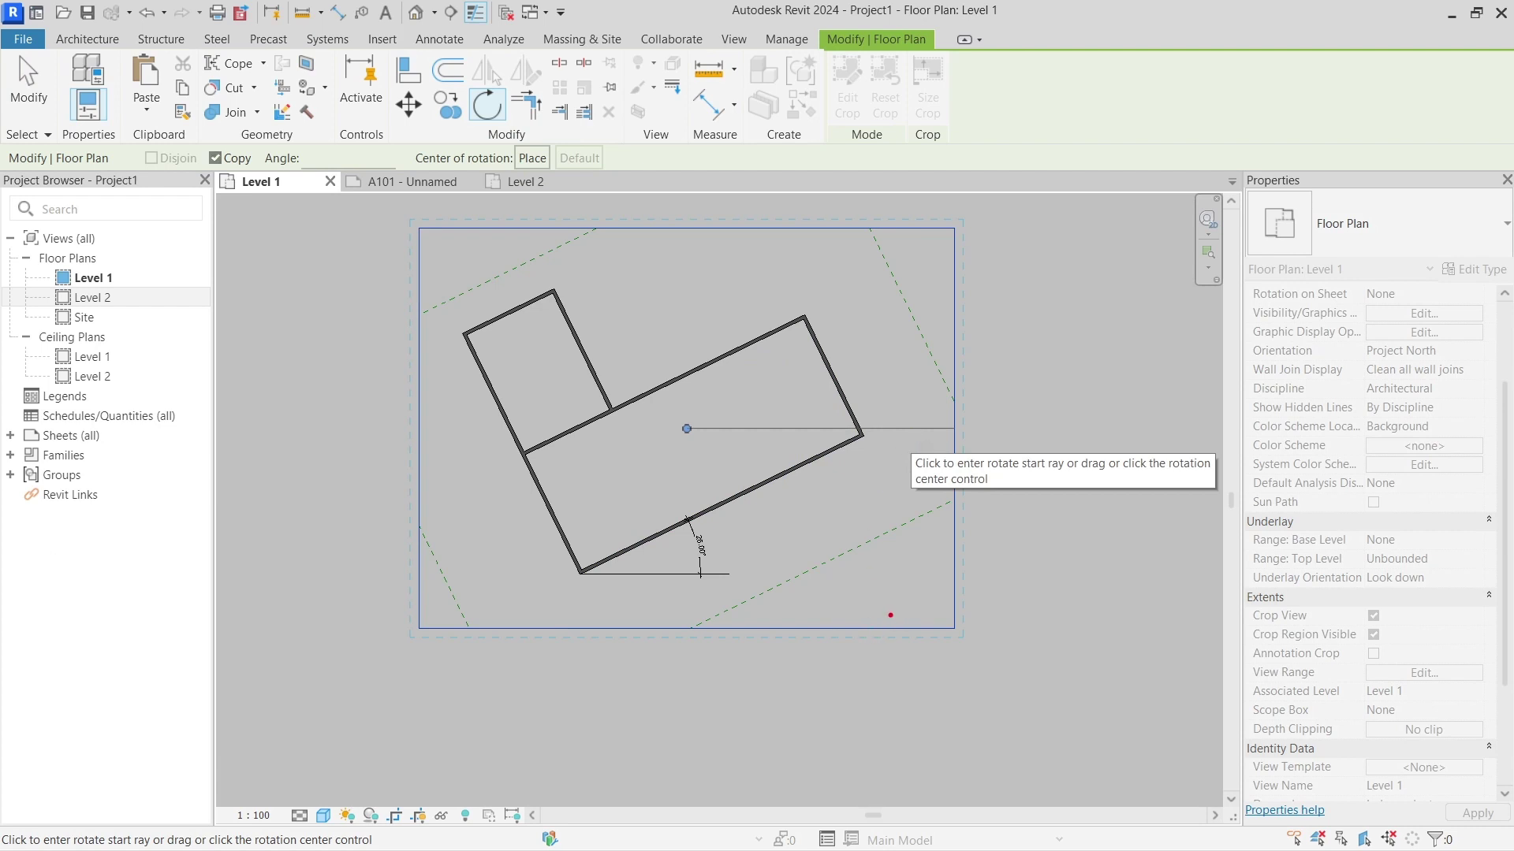
mouse_move(884, 615)
left_mouse_down()
mouse_move(864, 651)
mouse_move(908, 624)
mouse_move(881, 615)
mouse_move(931, 605)
mouse_move(920, 533)
mouse_move(940, 546)
left_mouse_up()
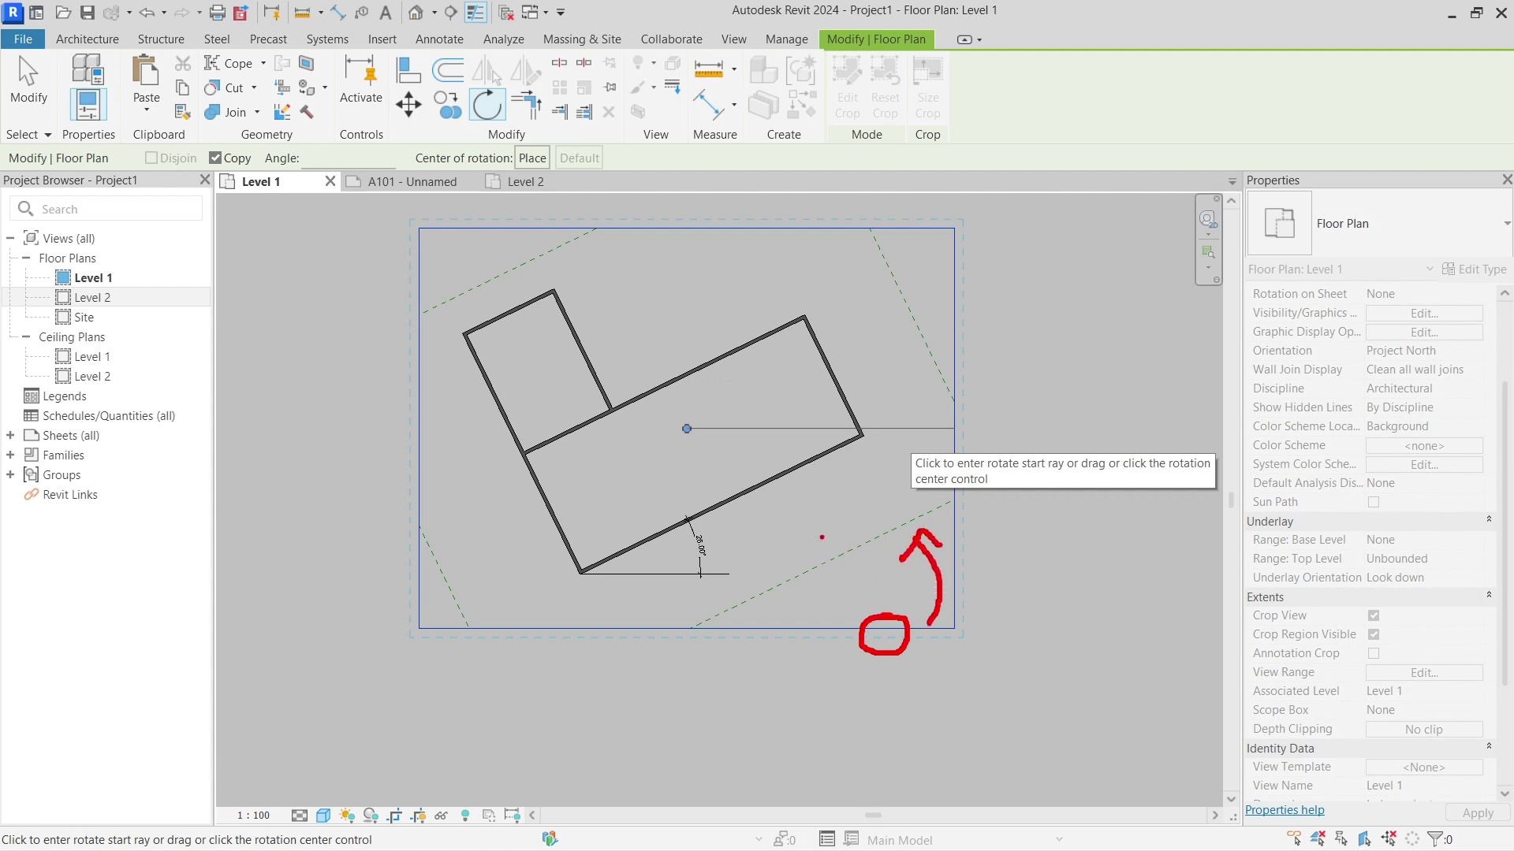
left_click_drag(550, 701, 630, 669)
left_click_drag(652, 657, 716, 628)
left_click_drag(761, 609, 791, 596)
left_click_drag(832, 576, 947, 520)
left_click_drag(980, 506, 1068, 467)
mouse_move(774, 589)
left_mouse_down()
mouse_move(766, 627)
mouse_move(780, 627)
left_mouse_up()
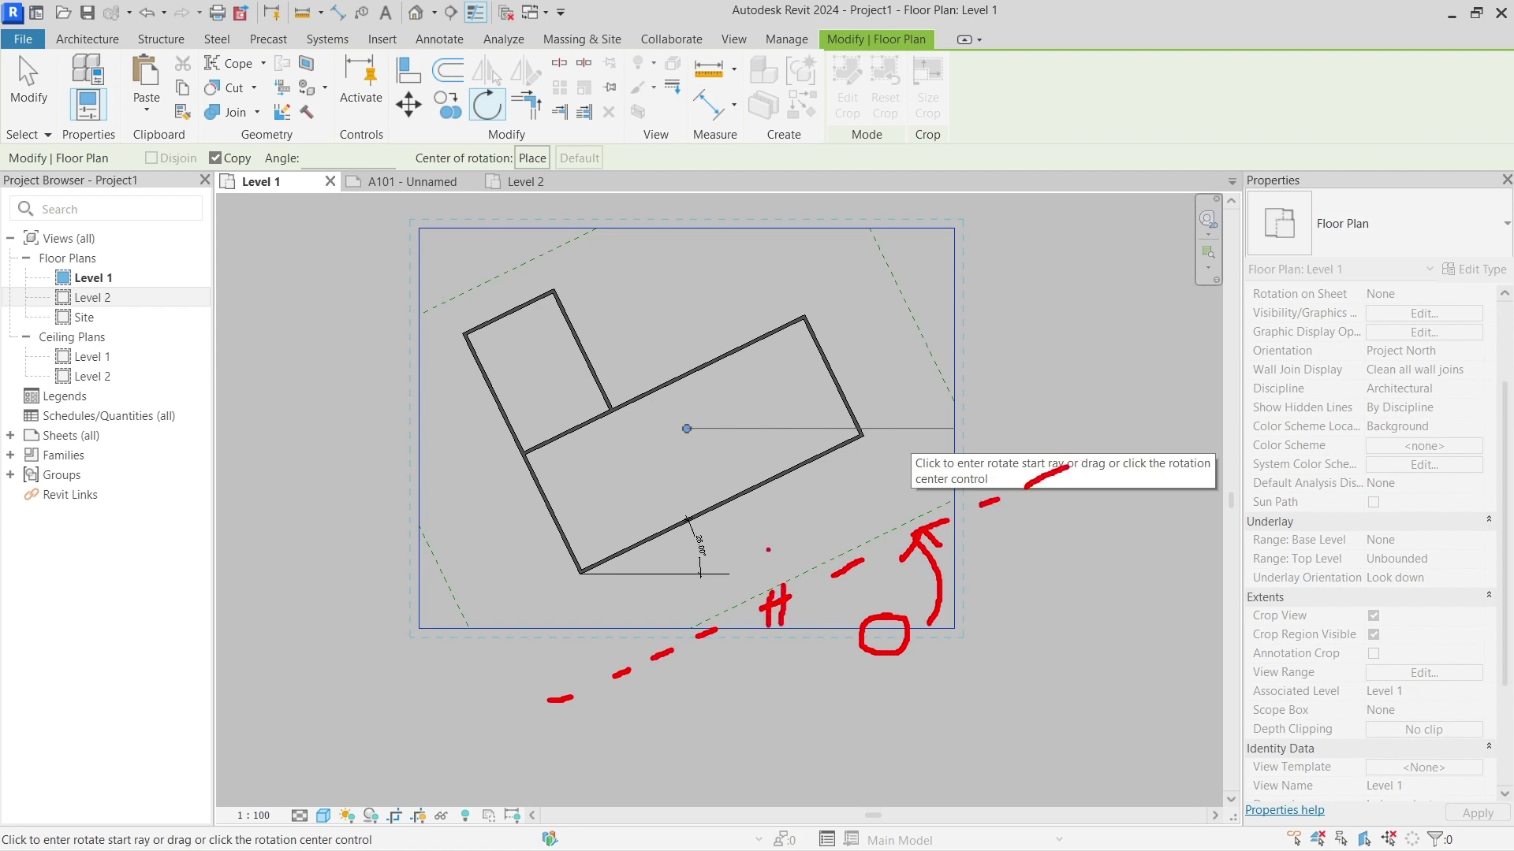
left_click_drag(749, 472, 744, 514)
left_click_drag(762, 470, 759, 504)
key("Escape")
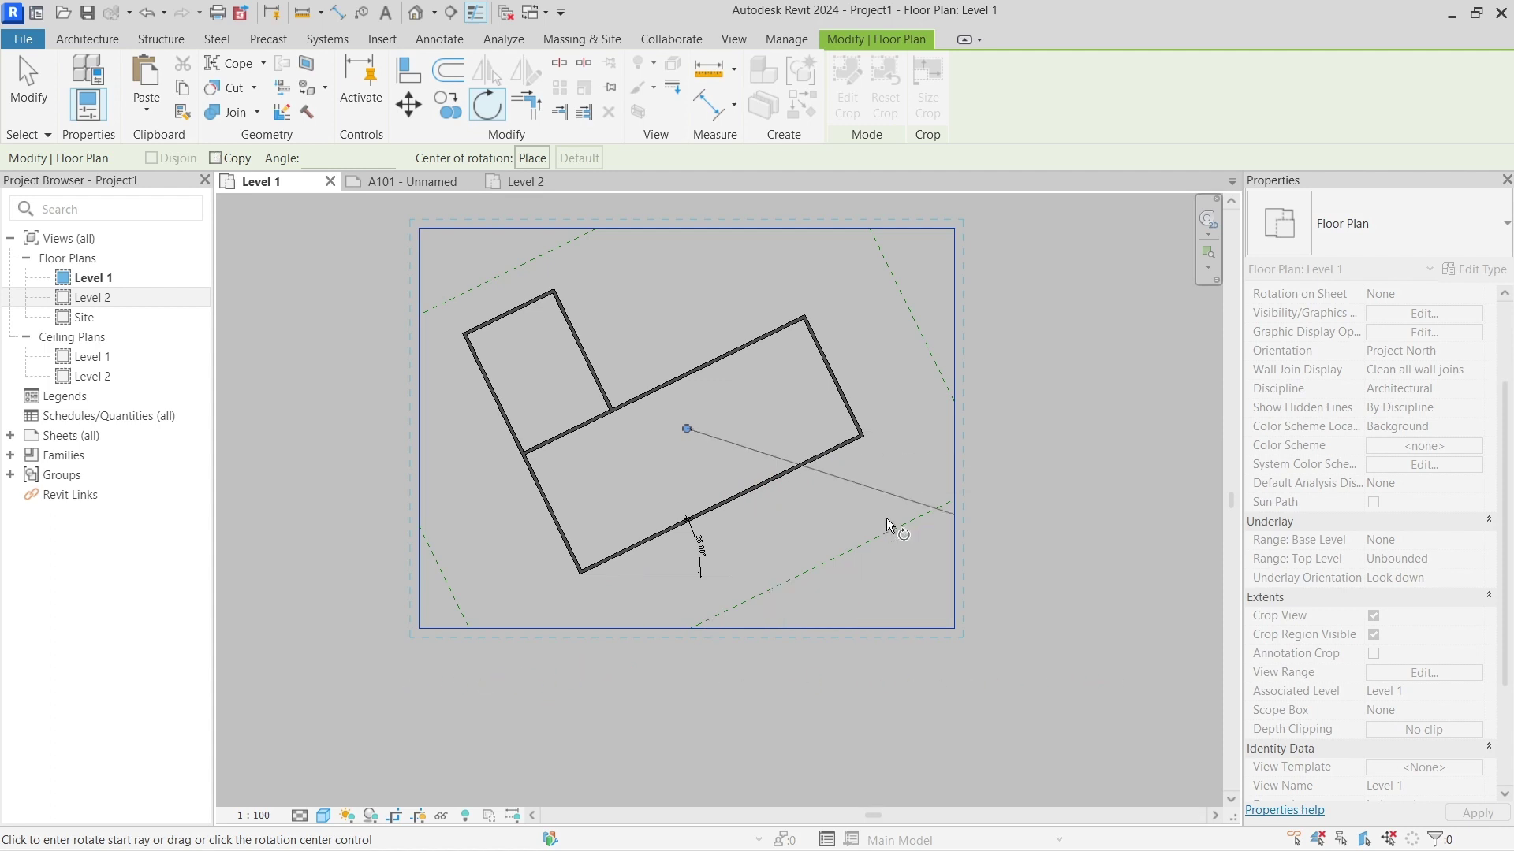
- Rotate the Level 1 crop region 26° counterclockwise from a horizontal start ray and deselect it
left_click(904, 431)
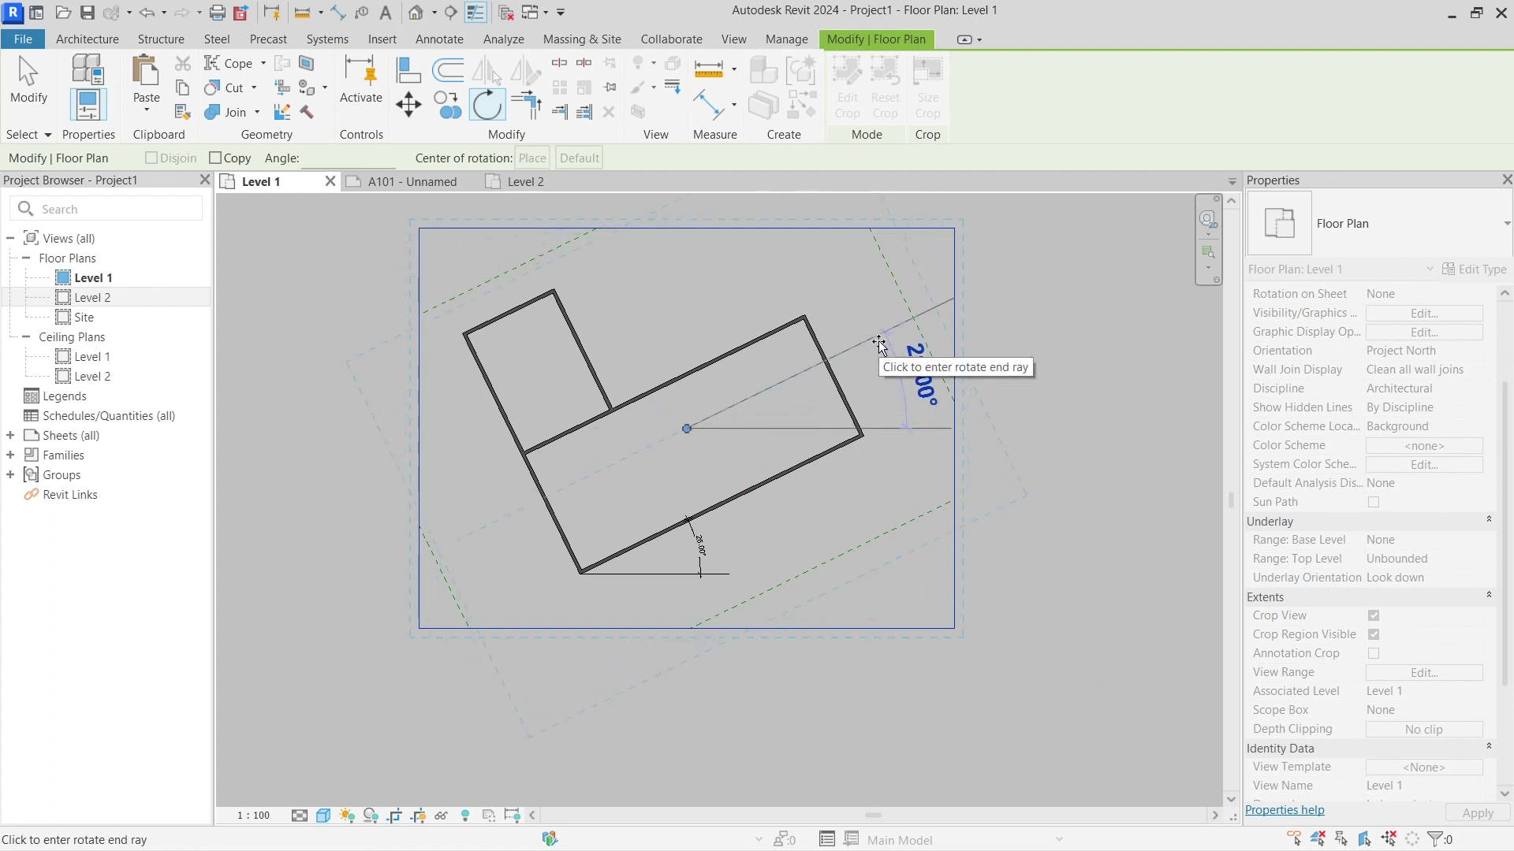
key("ctrl+2")
mouse_move(914, 562)
left_mouse_down()
mouse_move(880, 561)
mouse_move(919, 539)
left_mouse_up()
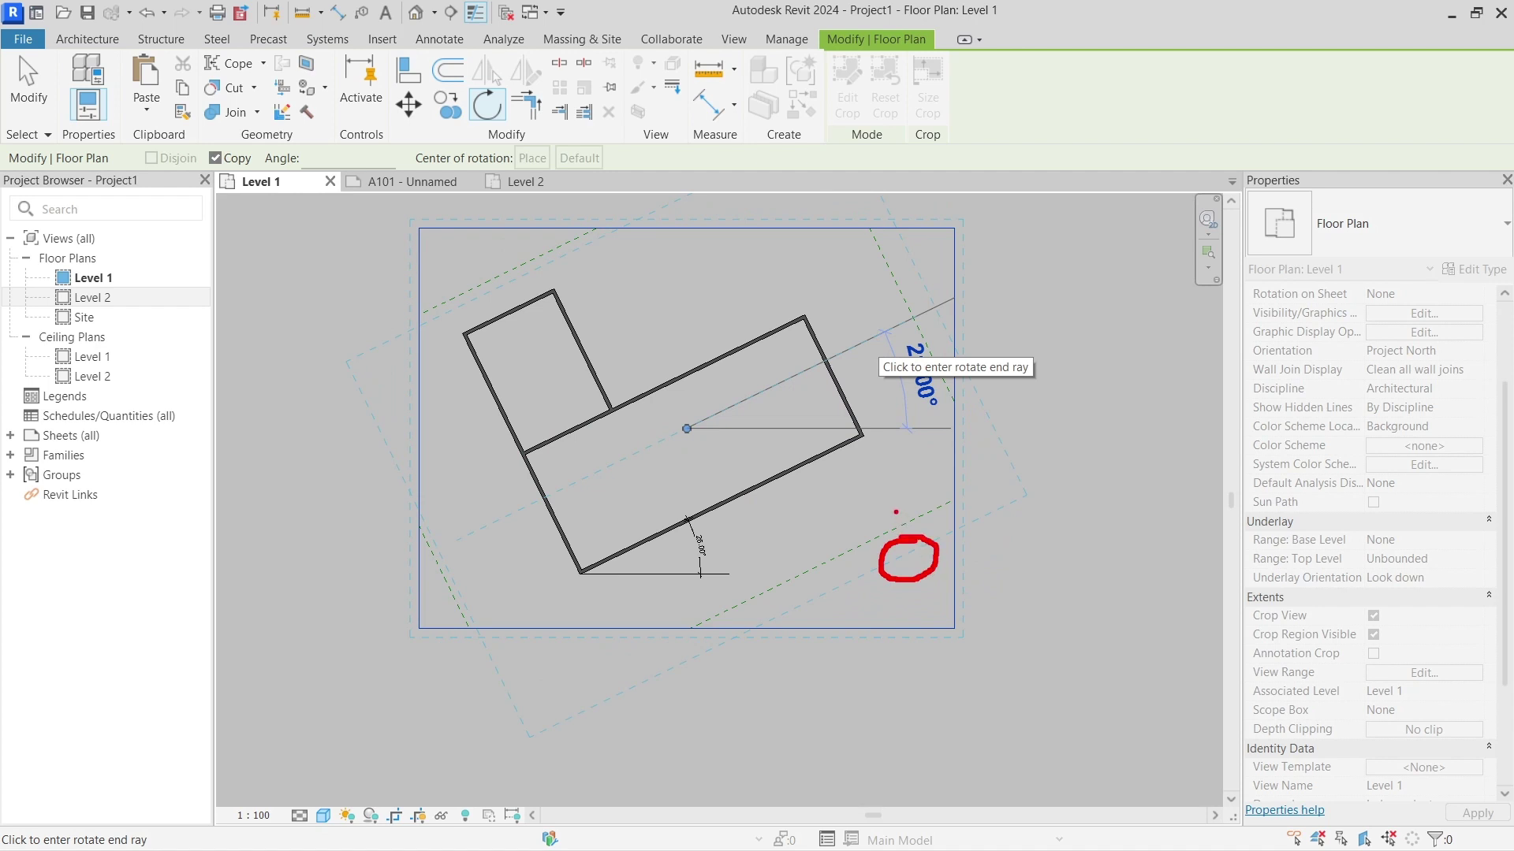
key("Escape")
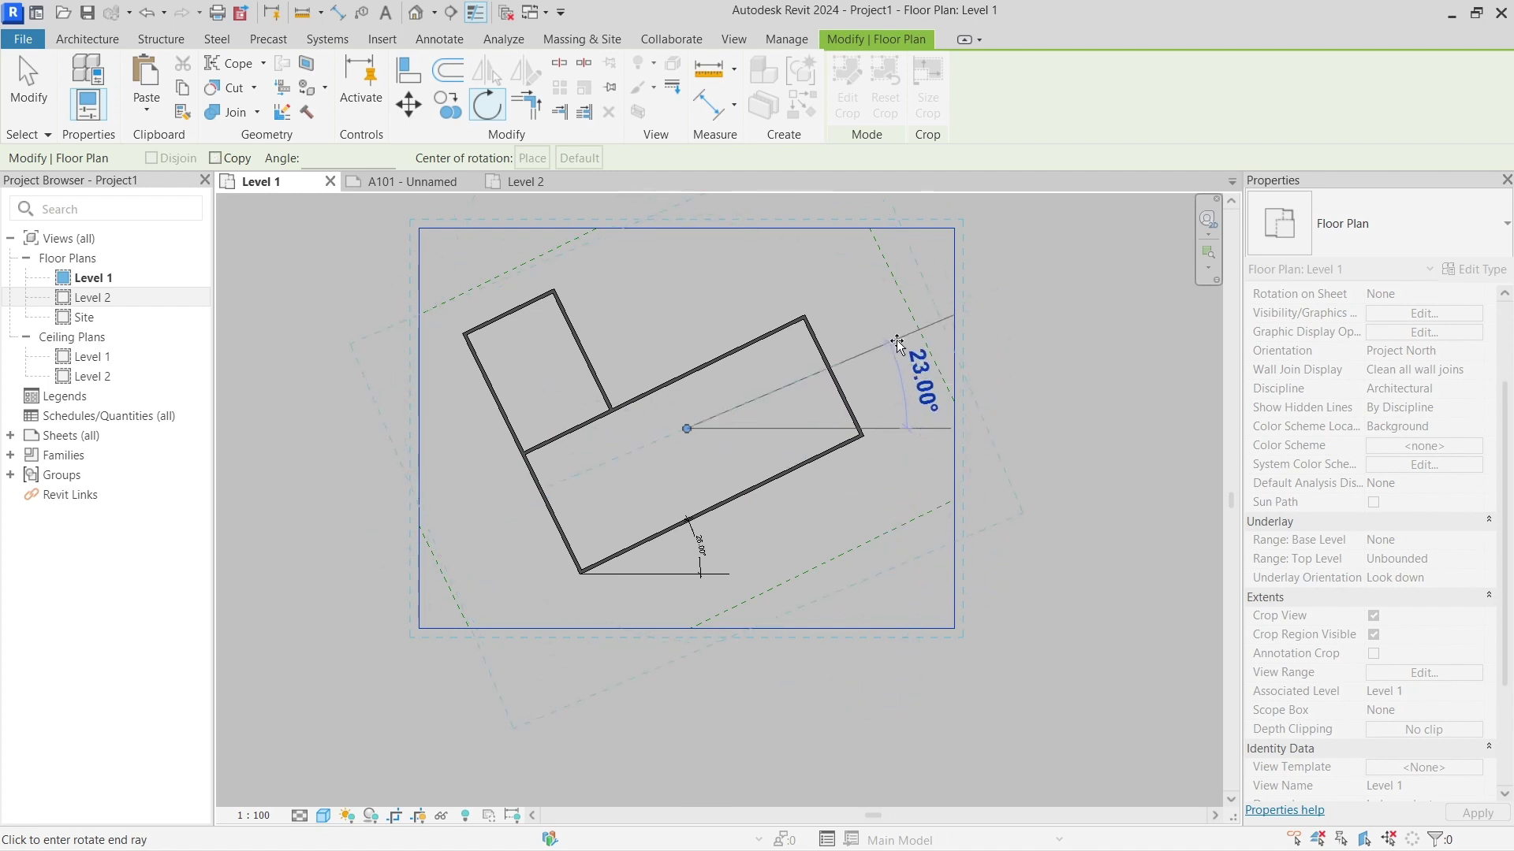
type("26")
key("Return")
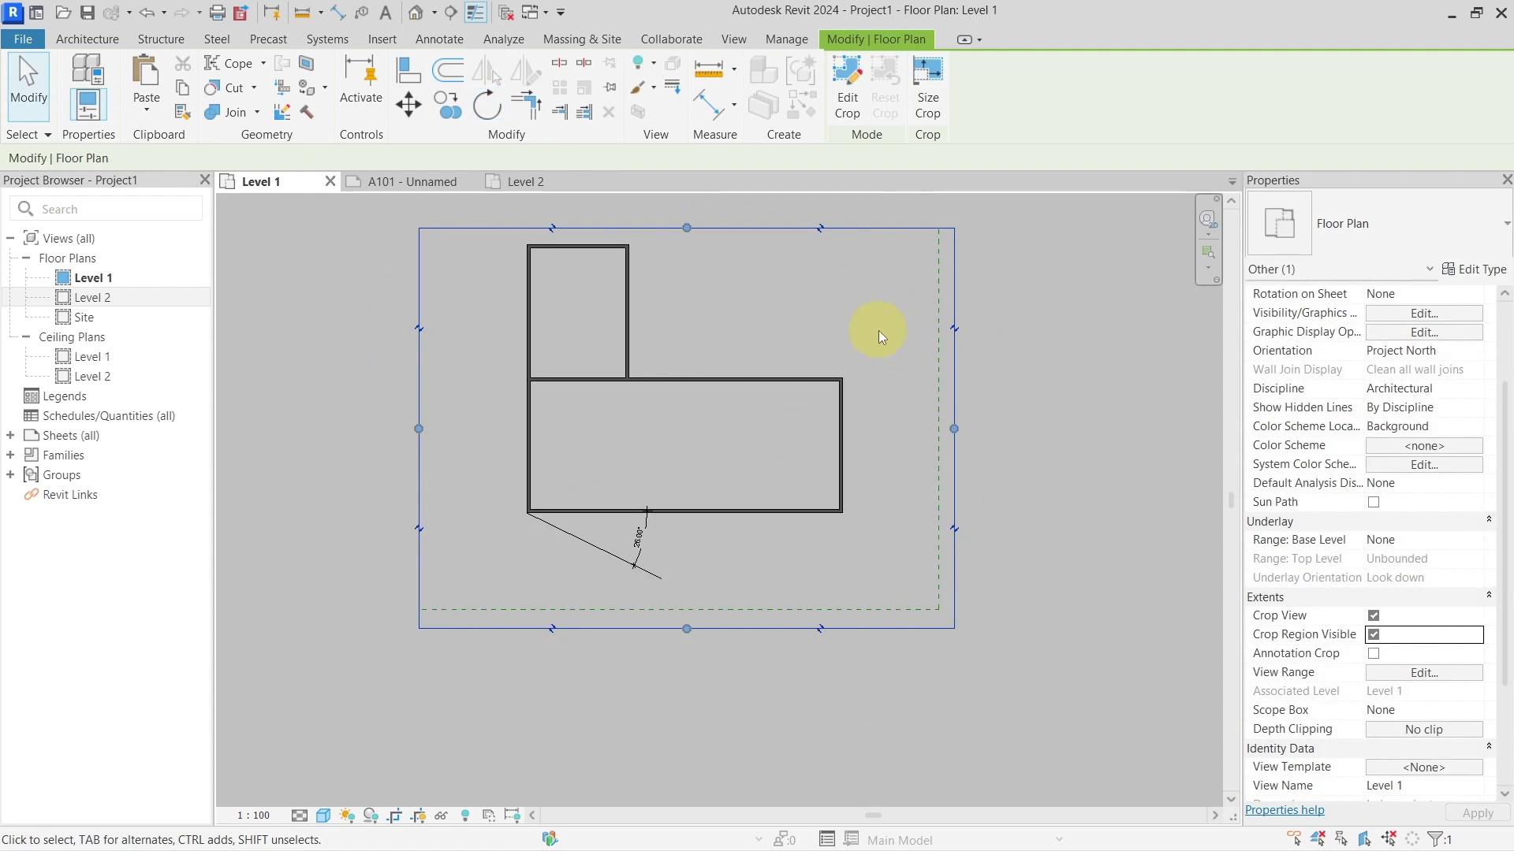
left_click(1031, 366)
- Edit the crop region's profile, sketching a line 7000 down from its upper edge and a connected line 14000 towards its right edge
scroll(935, 410, "down", 1)
middle_click_drag(811, 317, 789, 368)
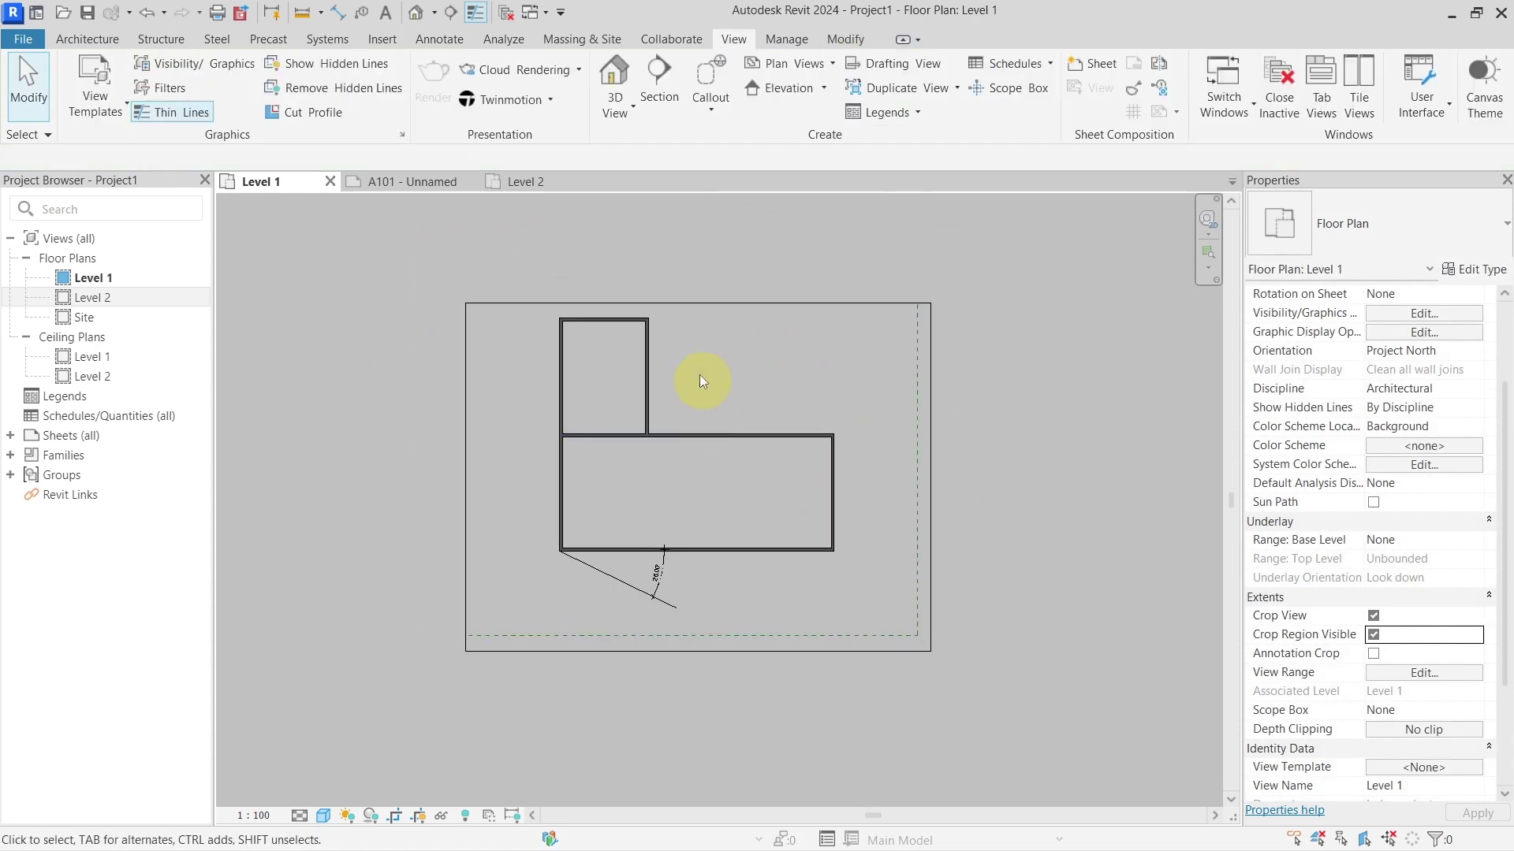
left_click(698, 306)
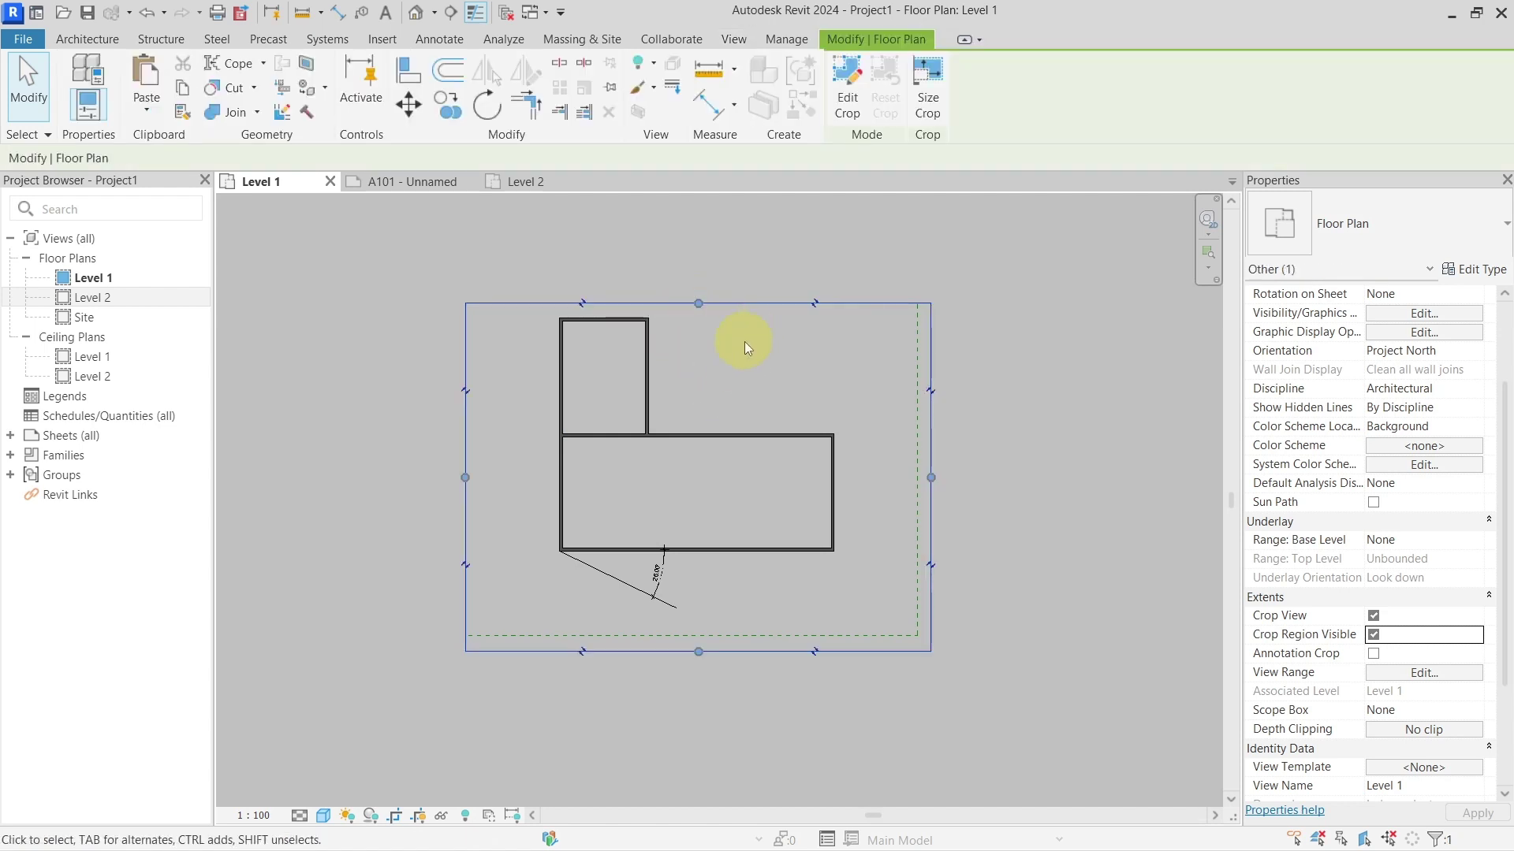
left_click(840, 95)
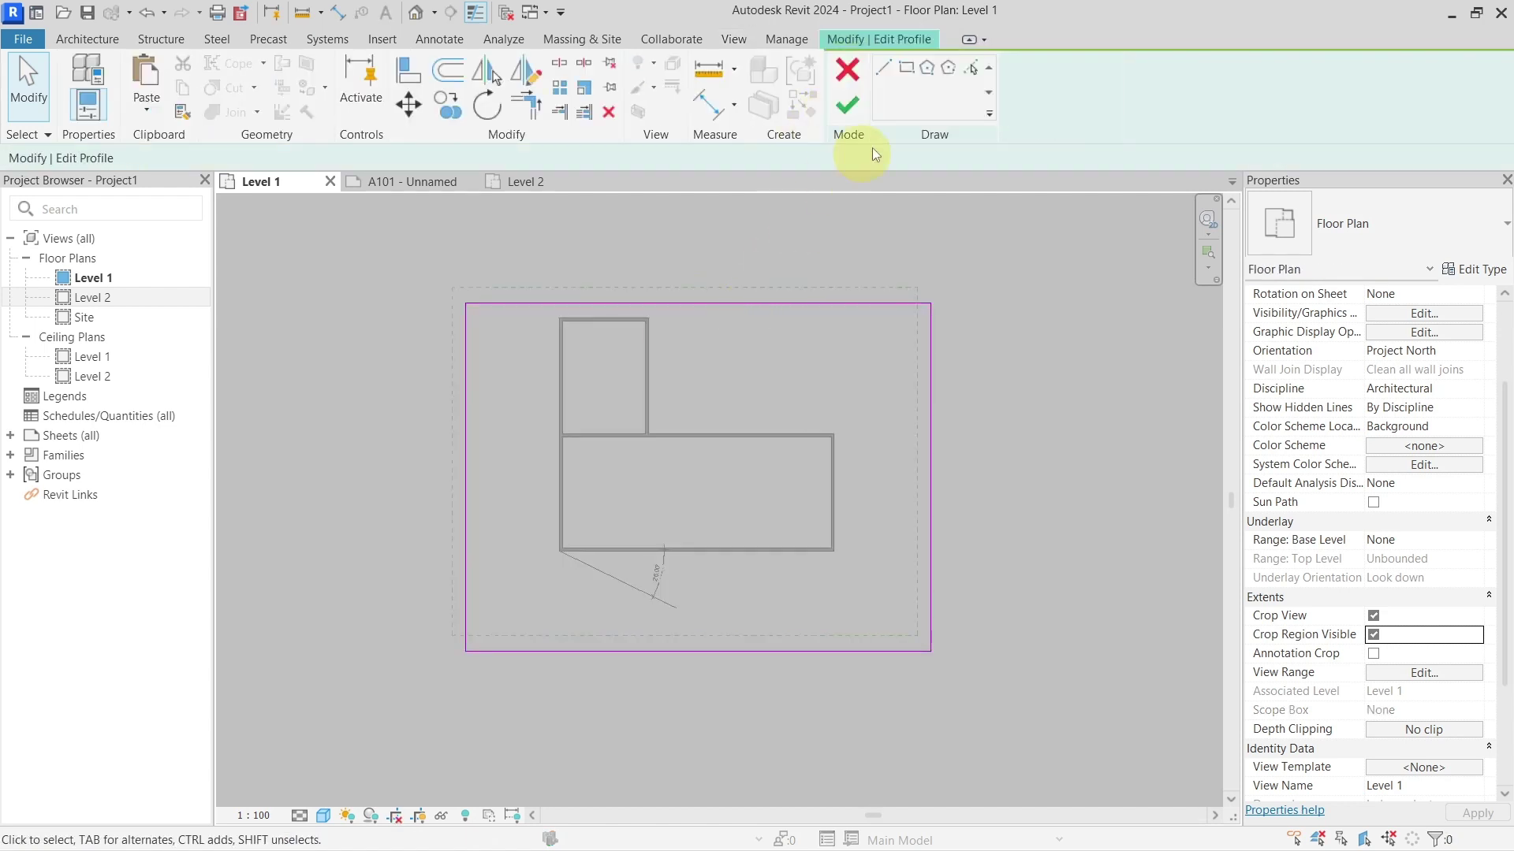
left_click(883, 66)
left_click(681, 304)
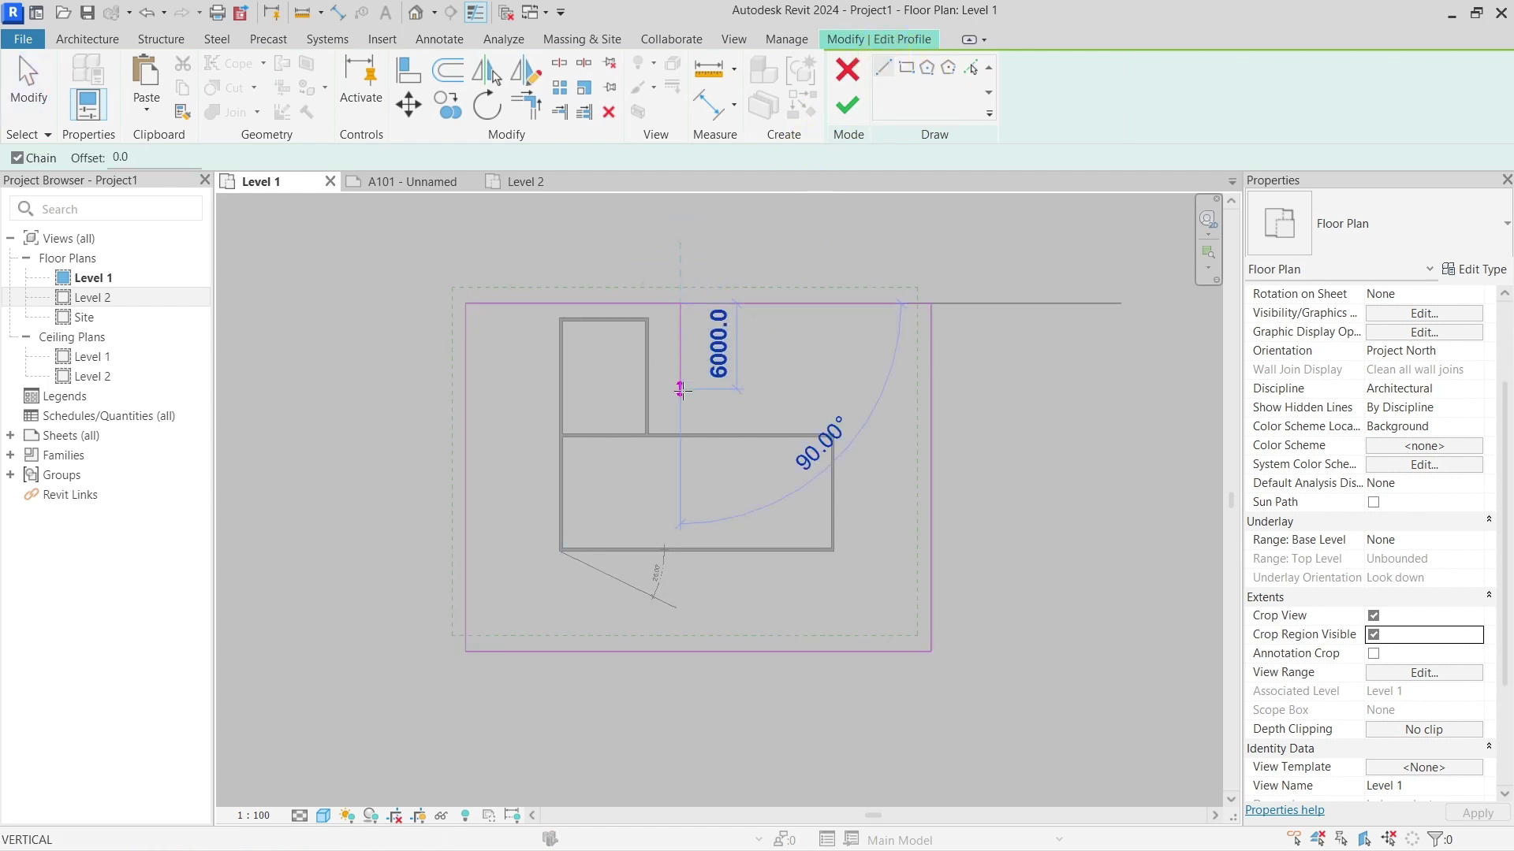
left_click(680, 404)
left_click(880, 404)
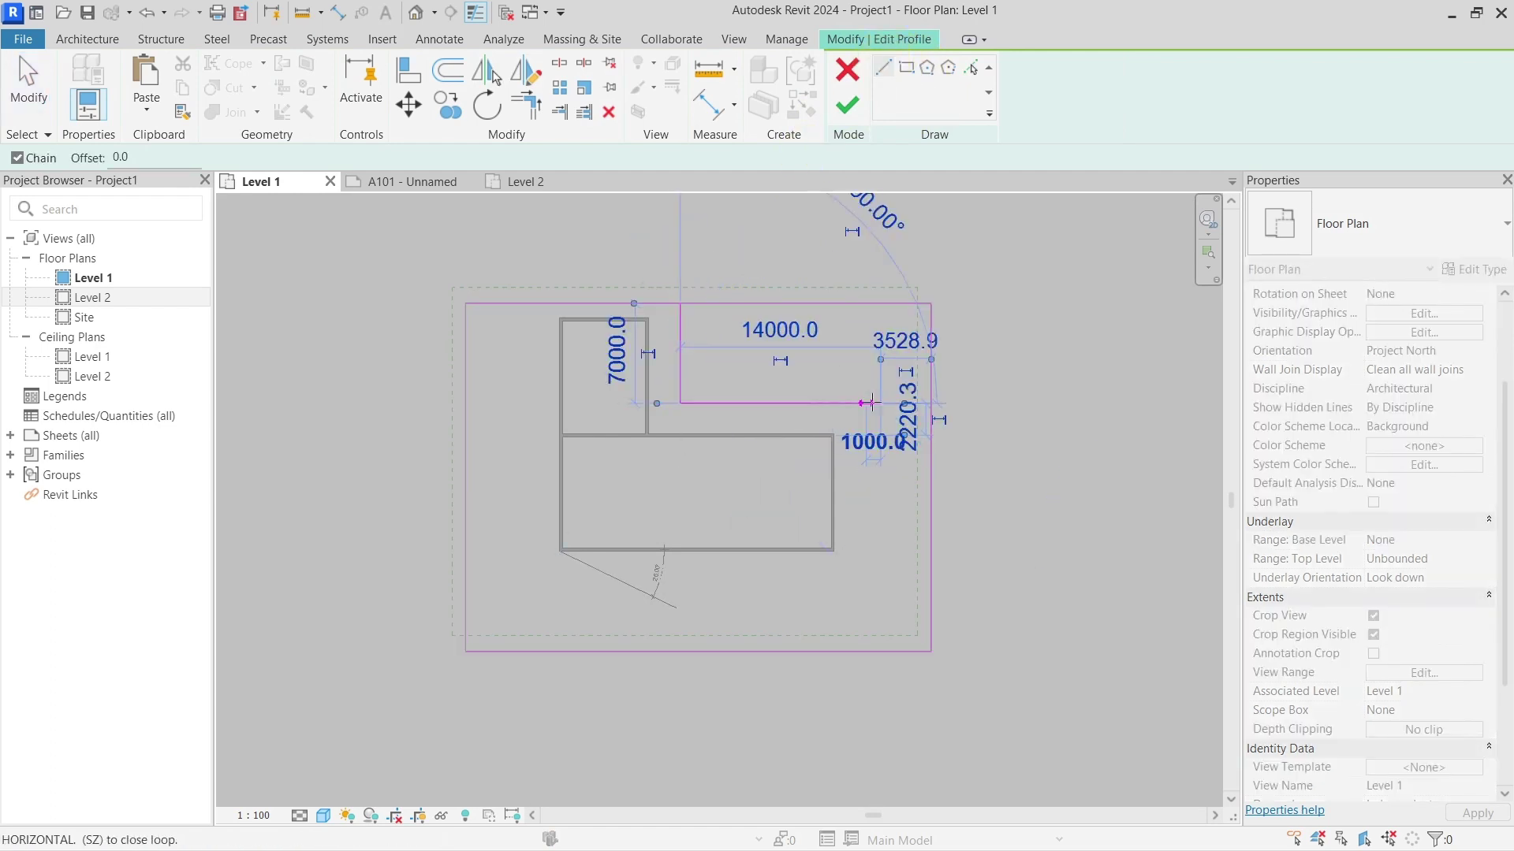
- Trim the sketched lines and the outer boundary into a closed L-shaped profile, finish the crop edit and deselect the region
key("t")
key("r")
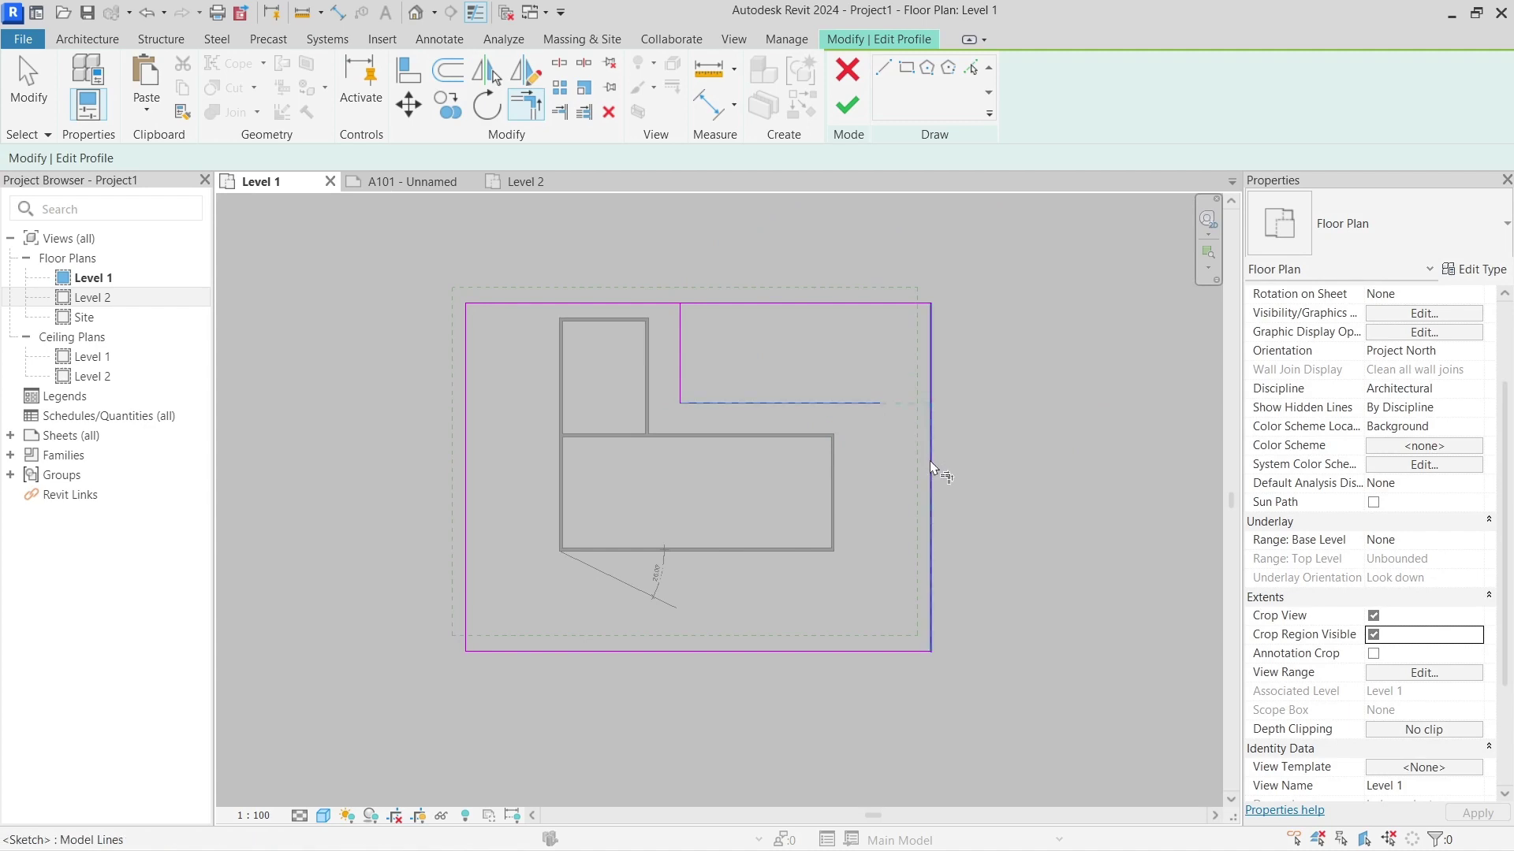
left_click(680, 340)
left_click(666, 303)
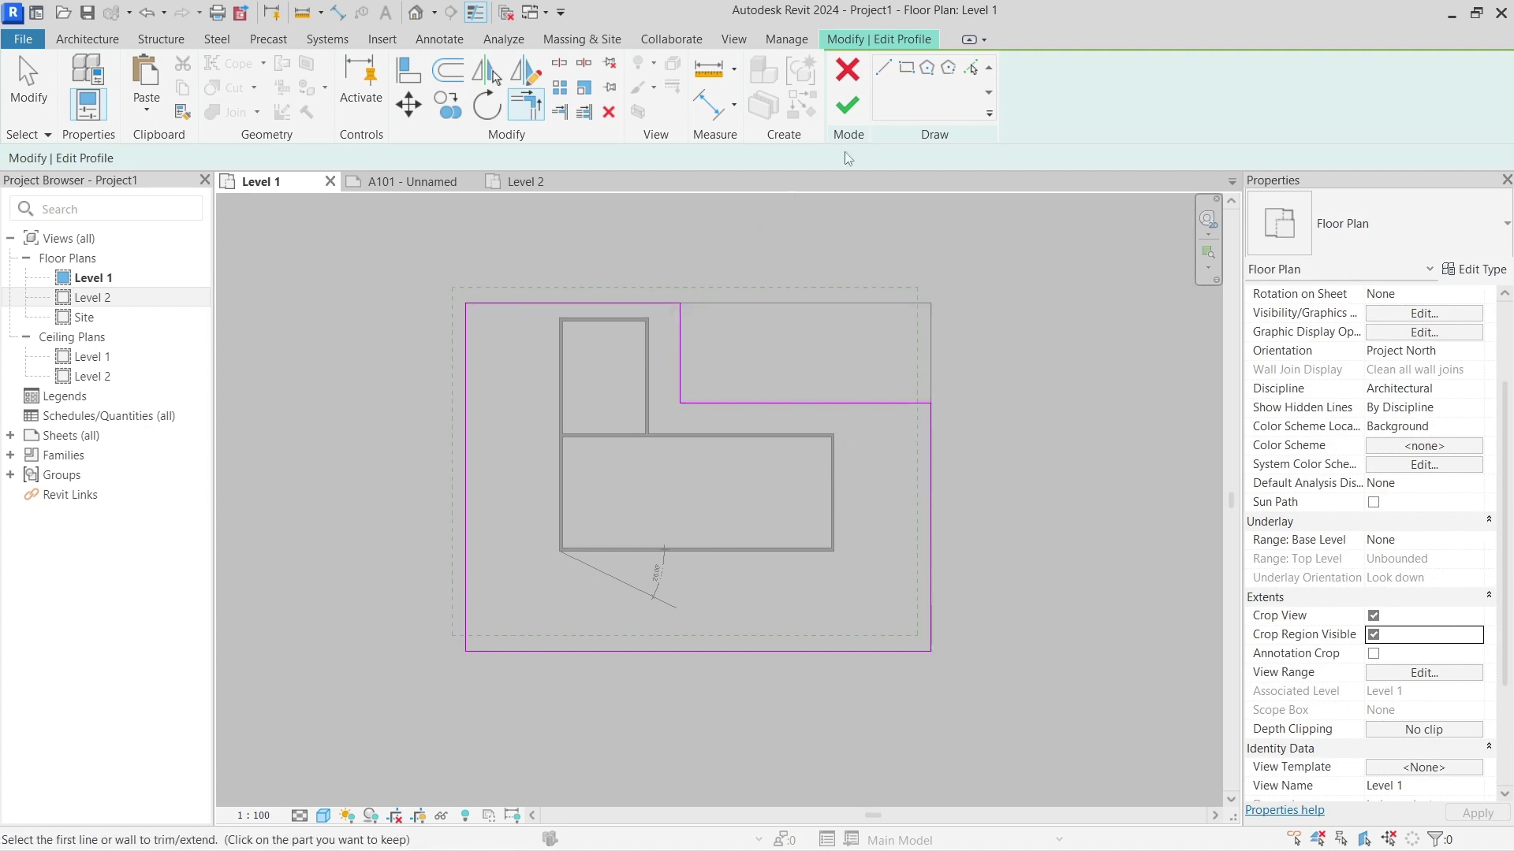
left_click(848, 105)
left_click(980, 339)
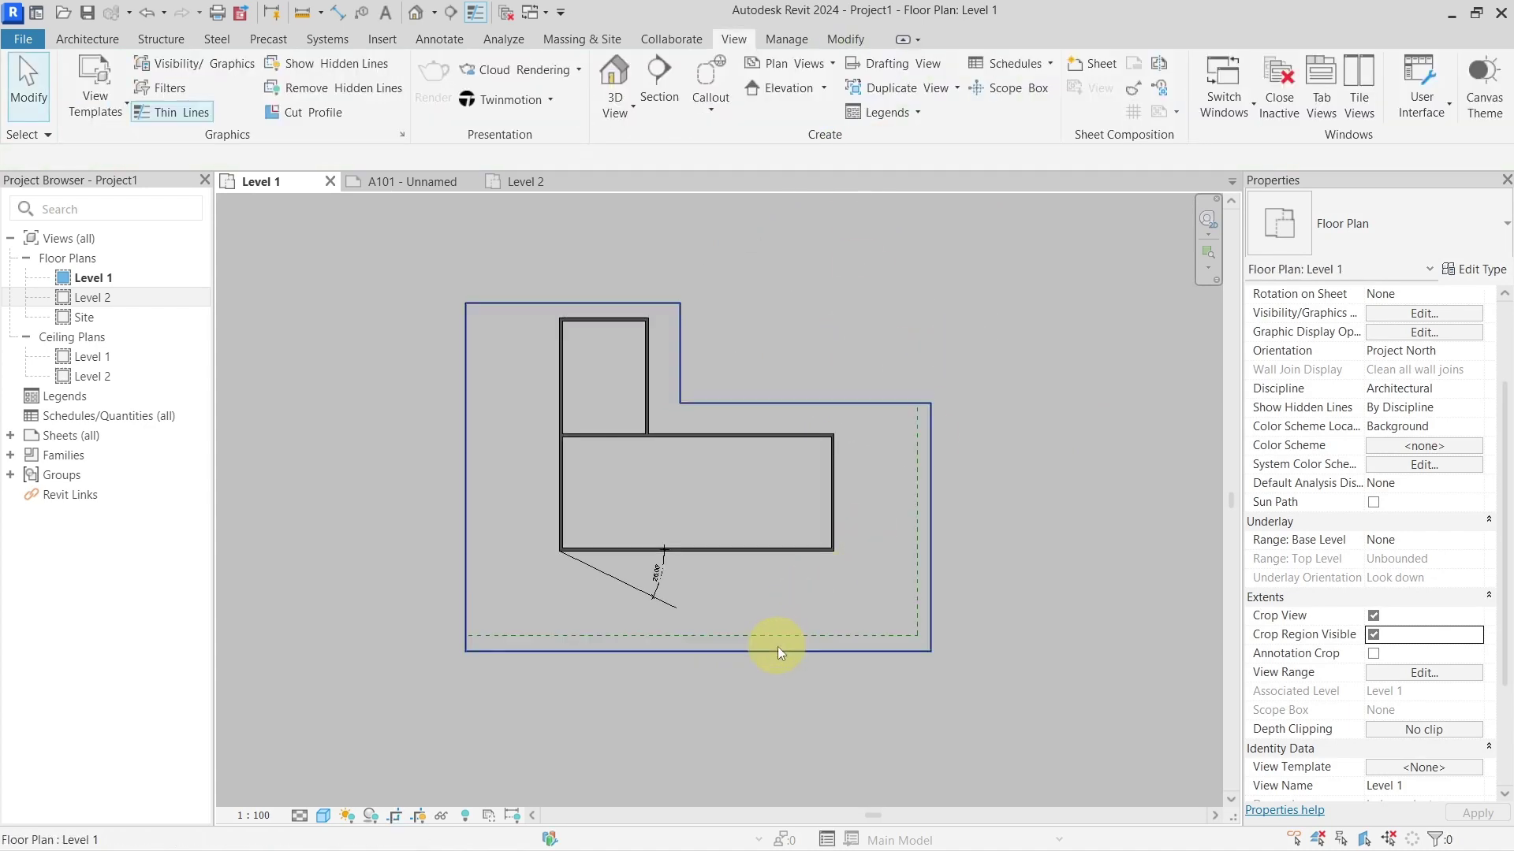
- Pull the lower, right and left edges of the L-shaped crop region inwards, closer to the building walls, and deselect it
left_click_drag(699, 653, 698, 593)
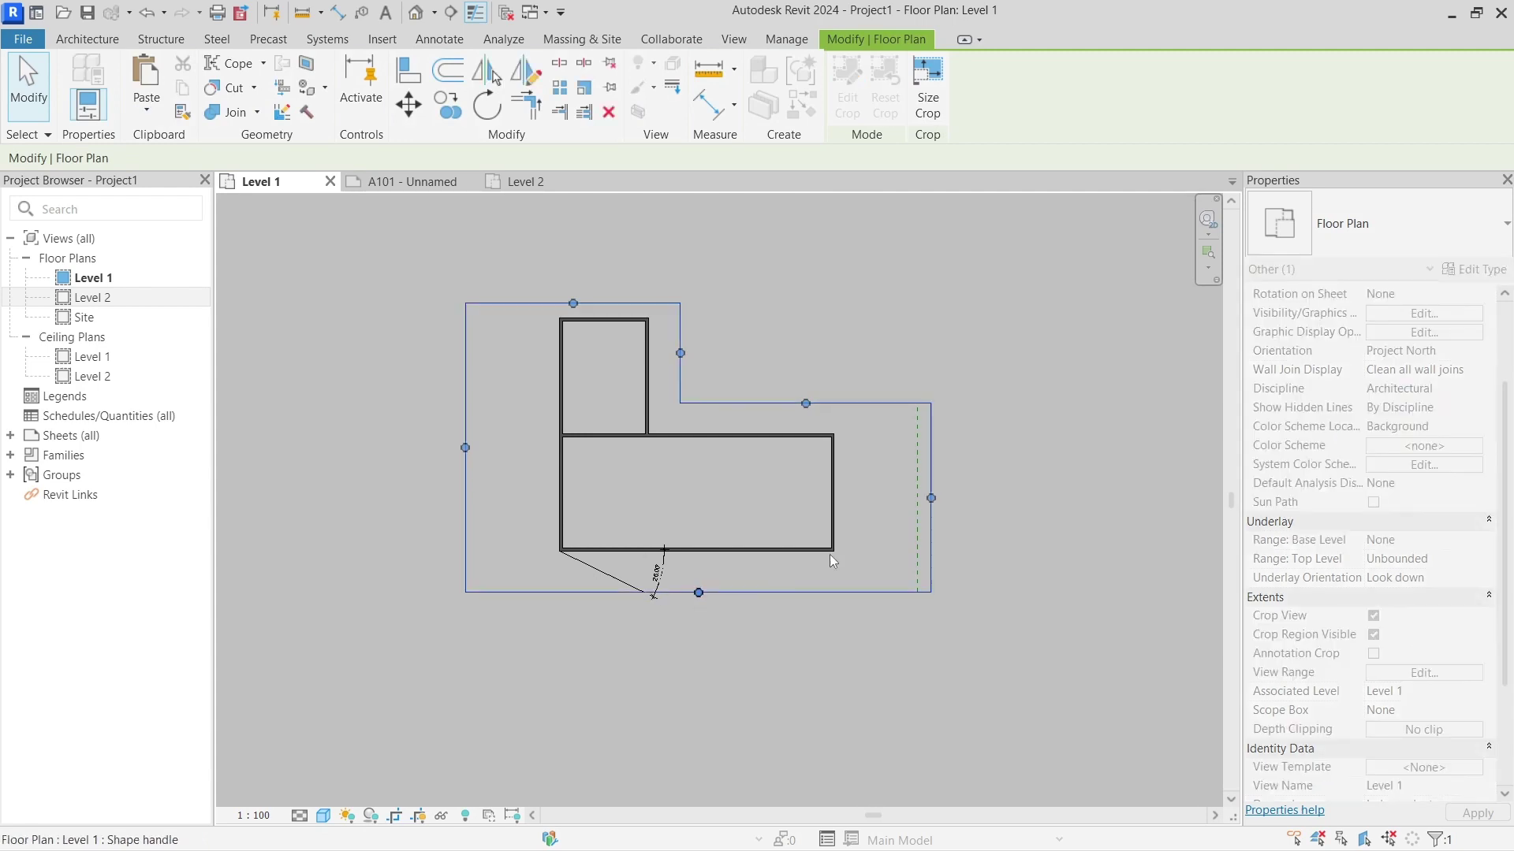
left_click_drag(931, 499, 880, 498)
left_click(998, 446)
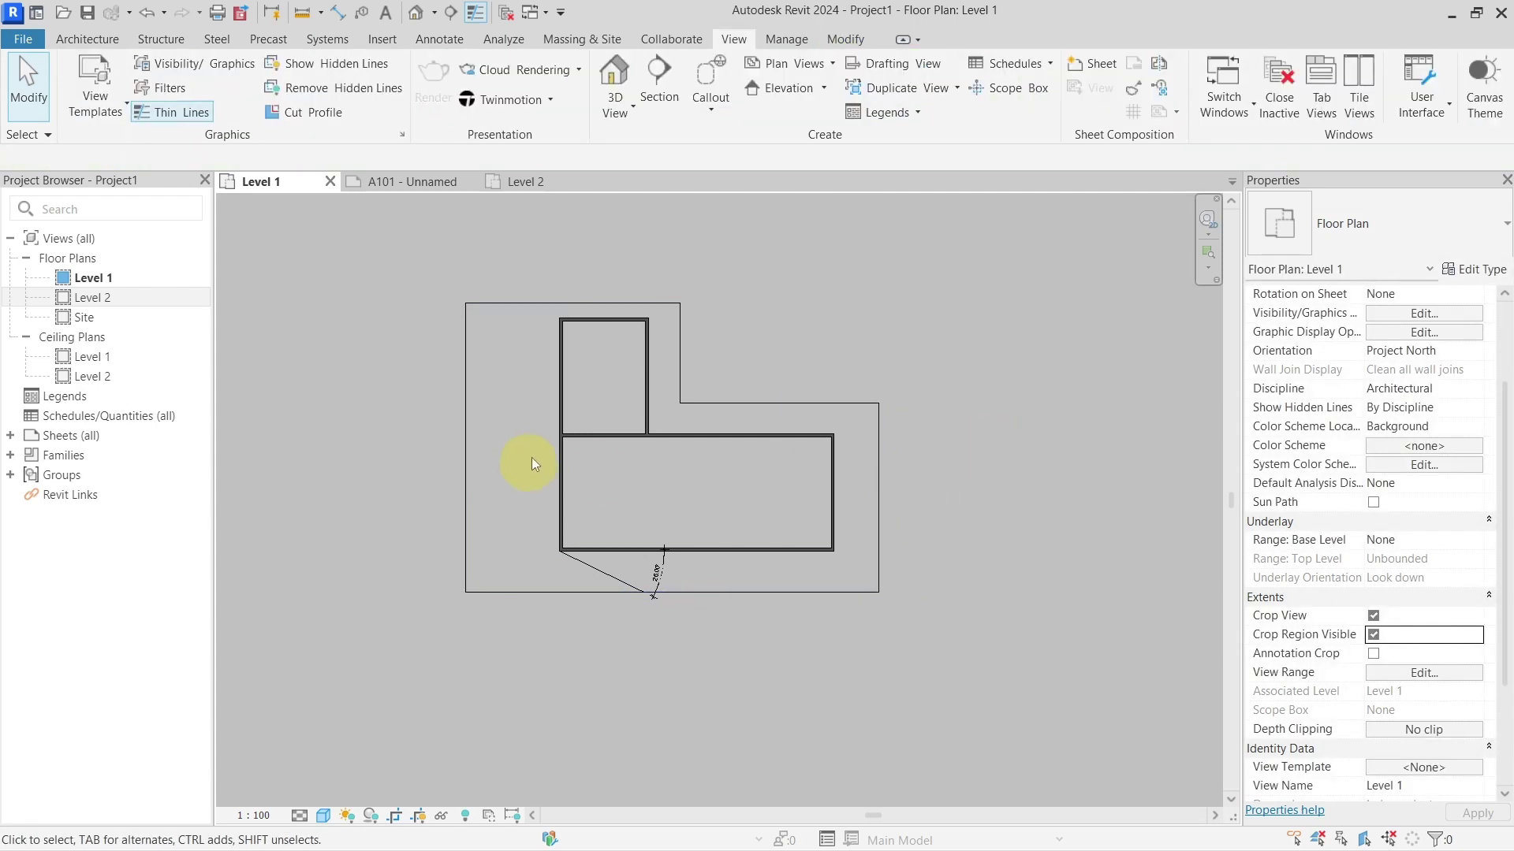
left_click(470, 431)
left_click_drag(465, 438, 526, 446)
left_click(480, 420)
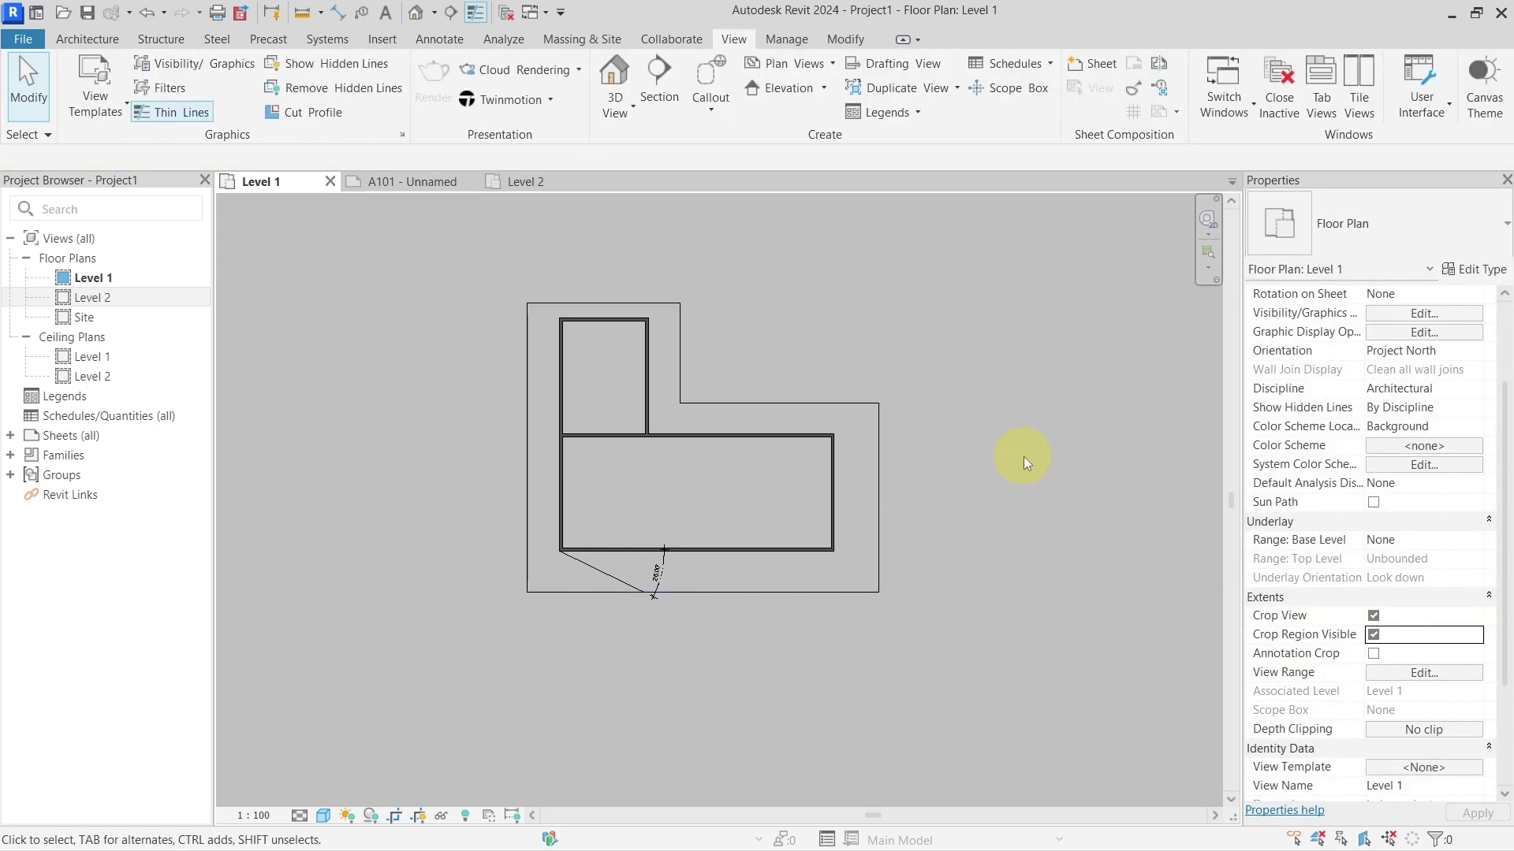
- Turn off Crop Region Visible for the Level 1 floor plan
middle_click_drag(1023, 456, 992, 386)
left_click(981, 400)
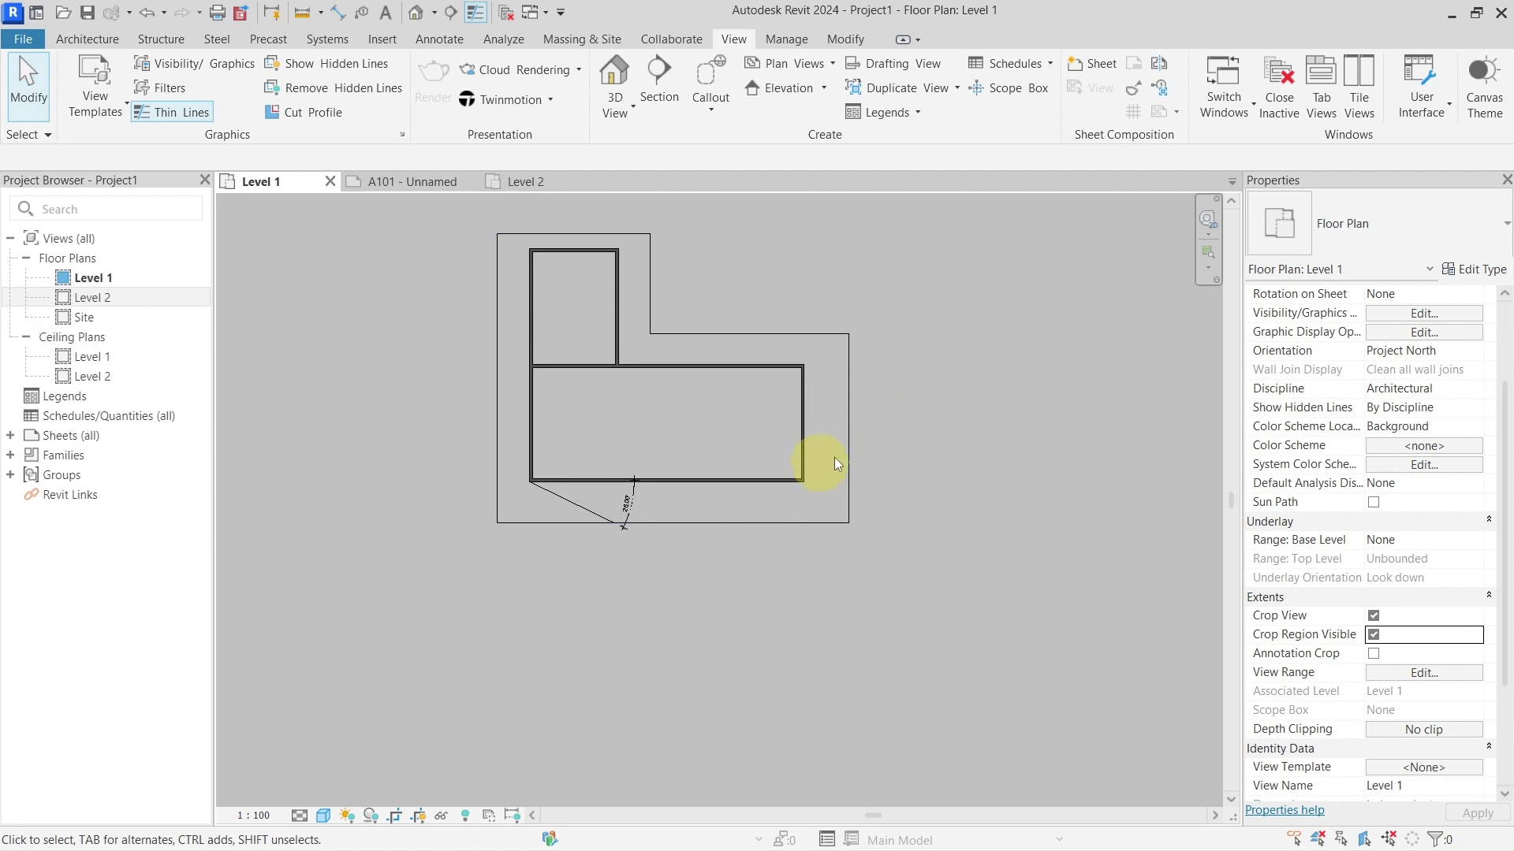
left_click(1373, 635)
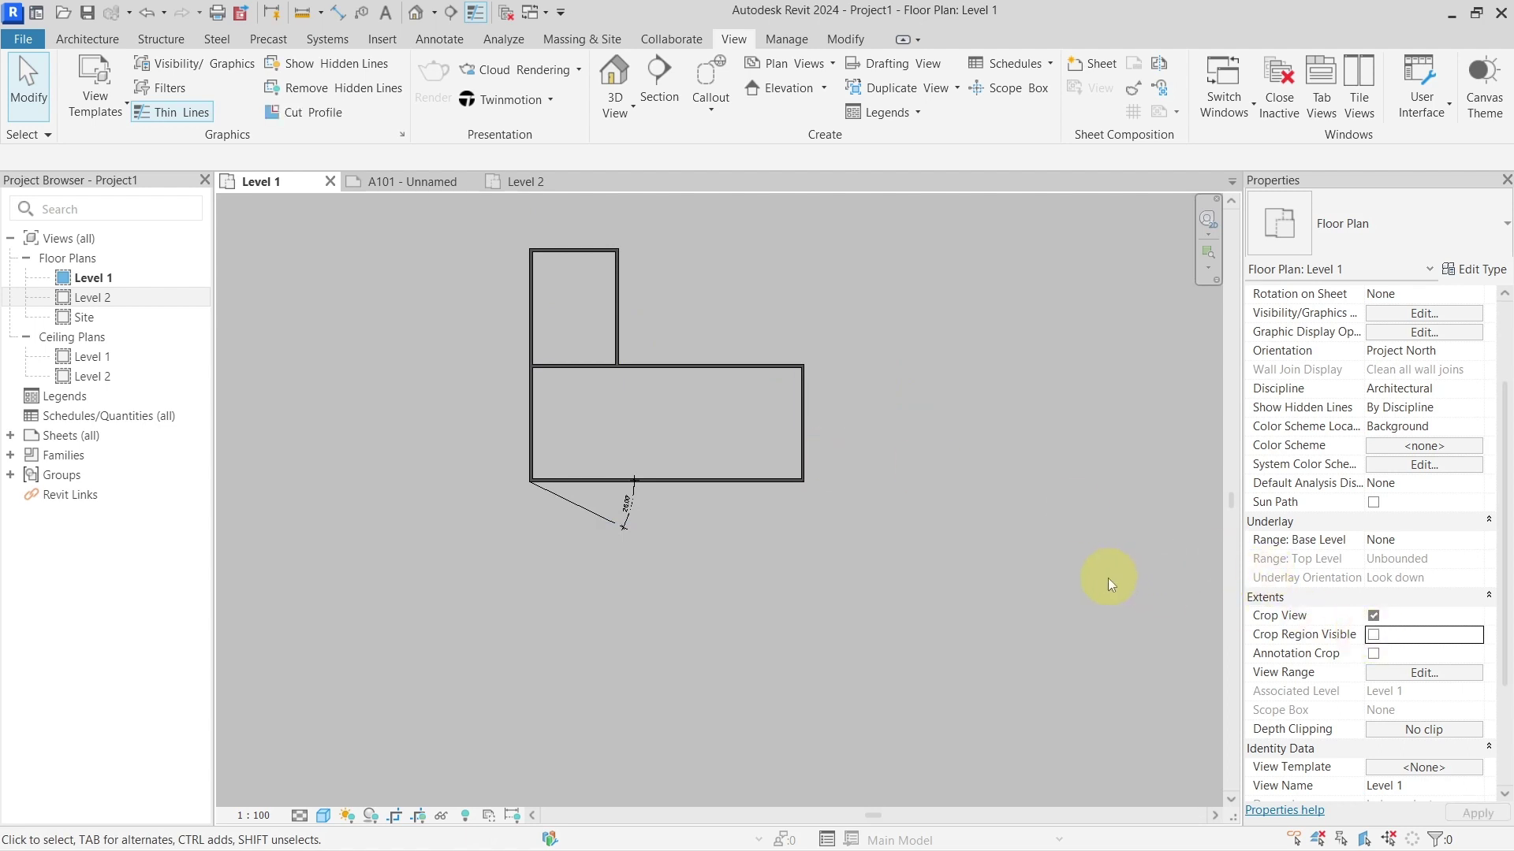
- Open sheet A101 and select the Level 1 viewport to check how the straightened plan appears
left_click(442, 183)
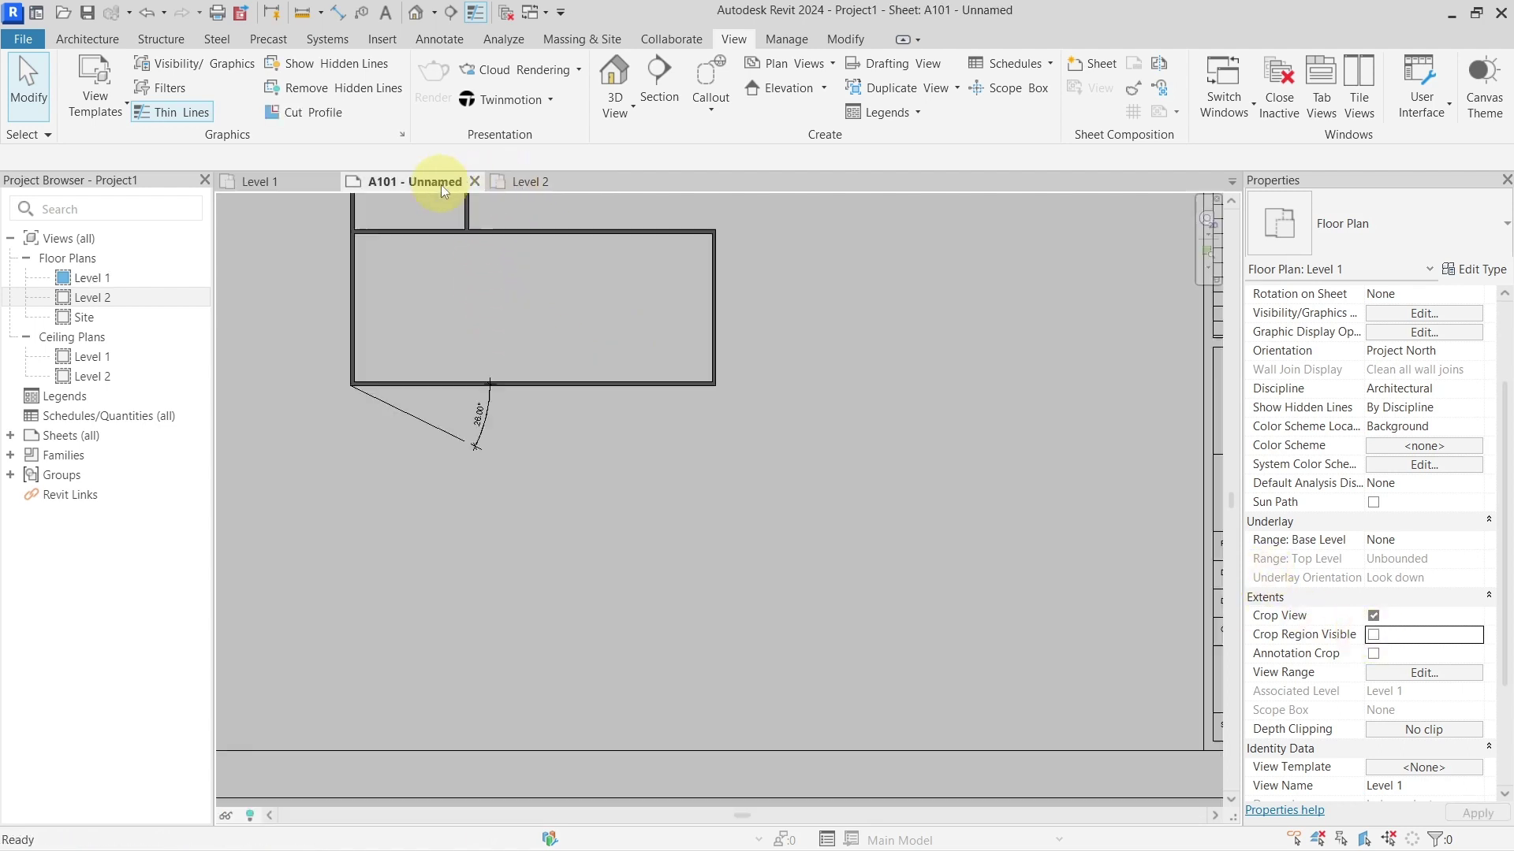
scroll(646, 434, "down", 4)
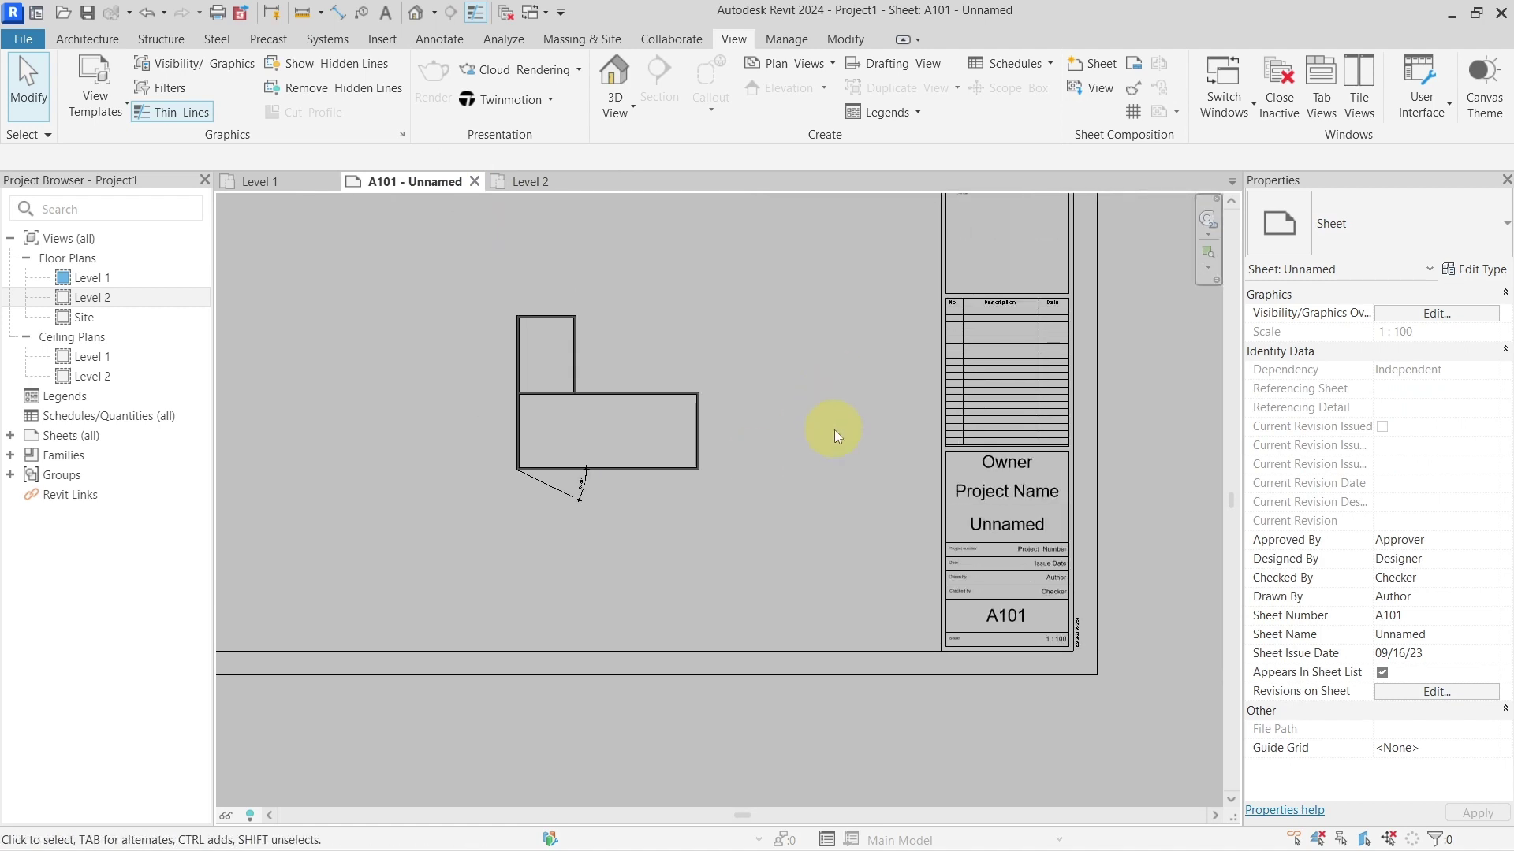
left_click(662, 453)
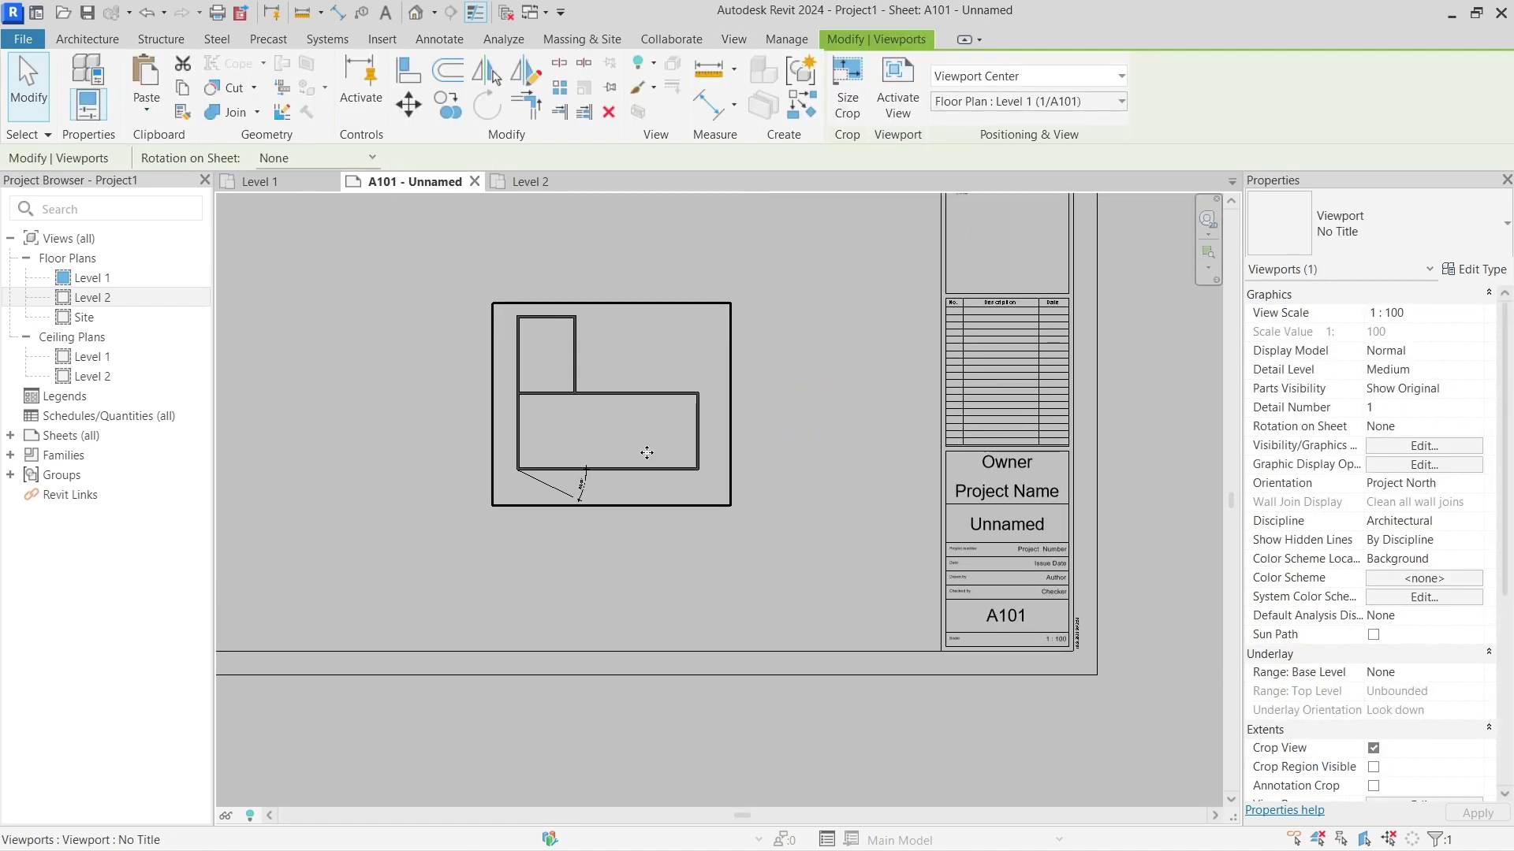
scroll(849, 583, "up", 1)
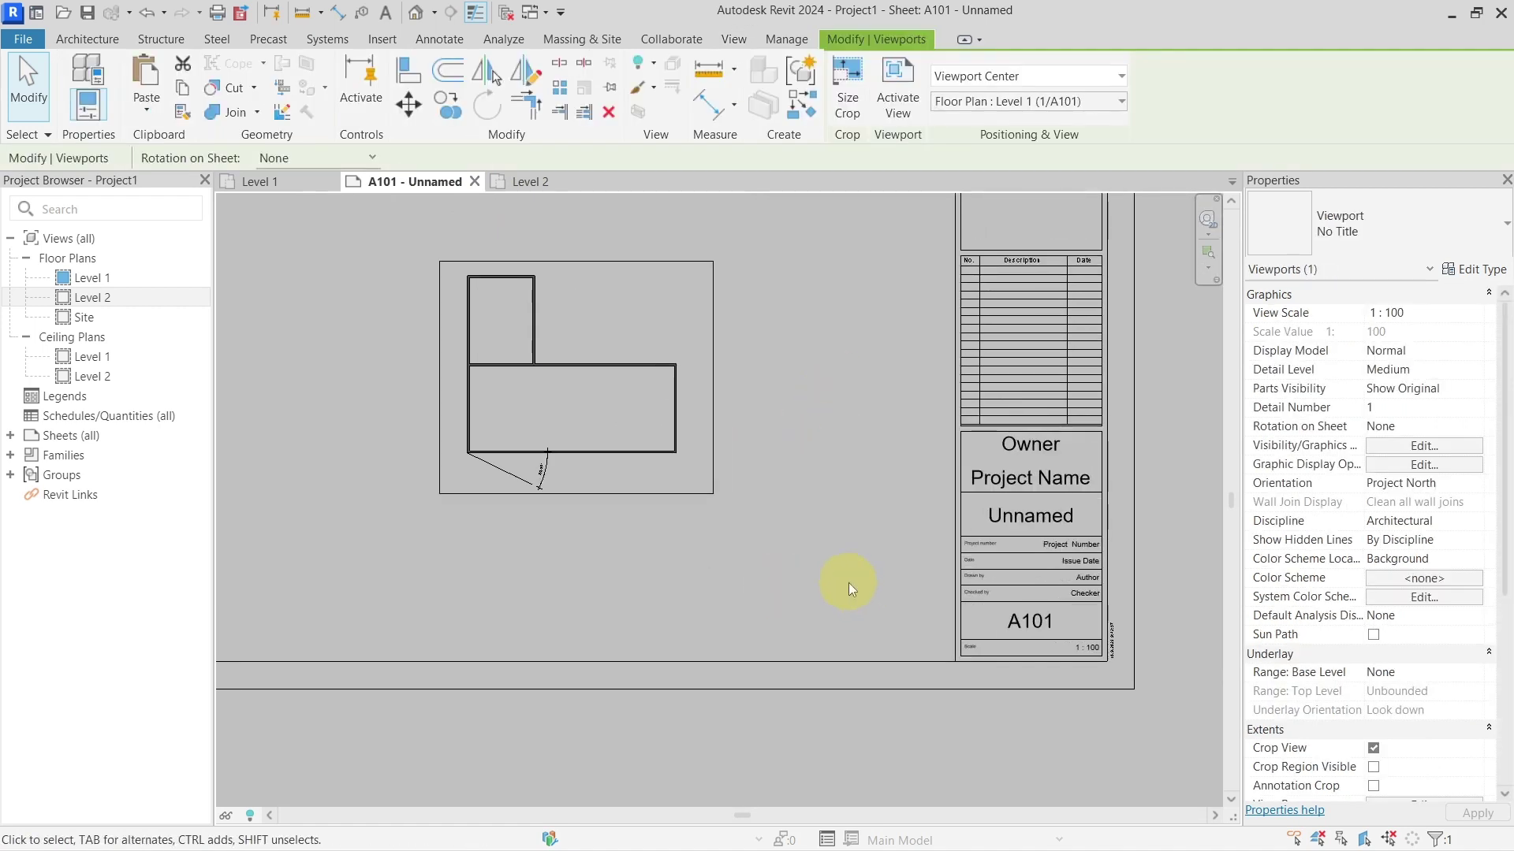